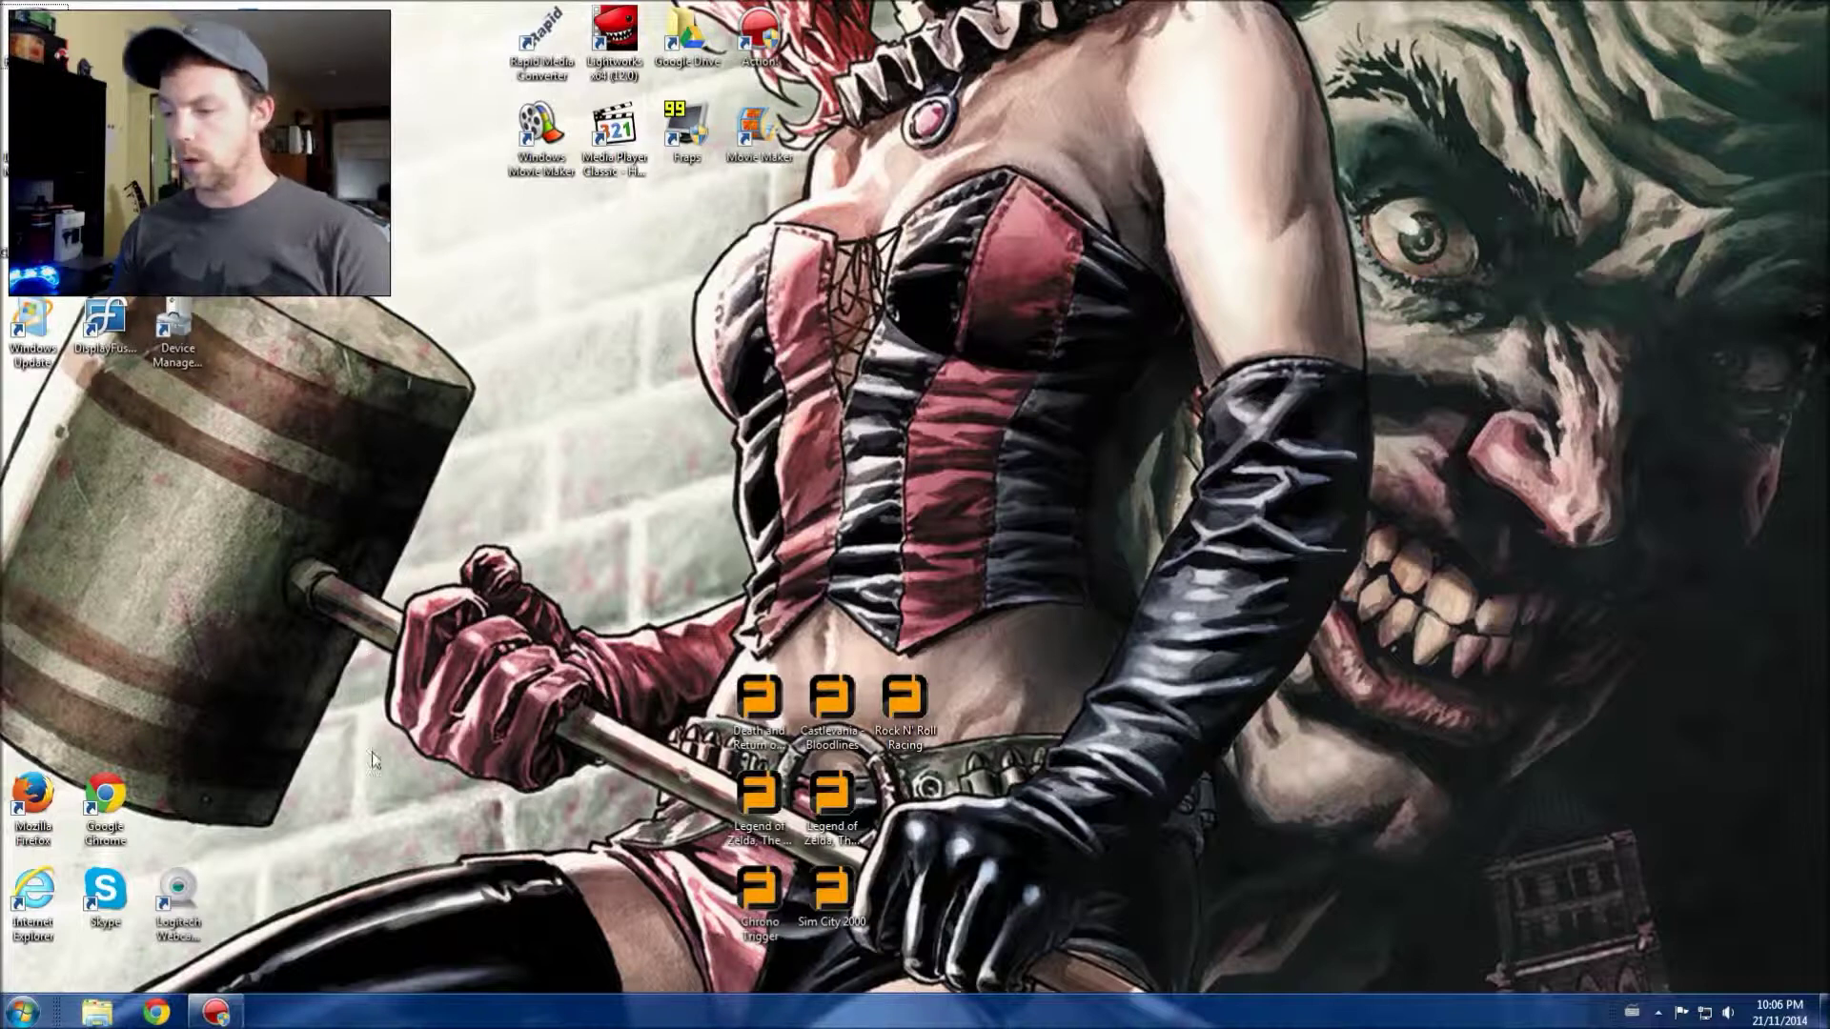
Launch Chrome from the taskbar, bringing up the Rom Hustler homepage.
click(157, 1012)
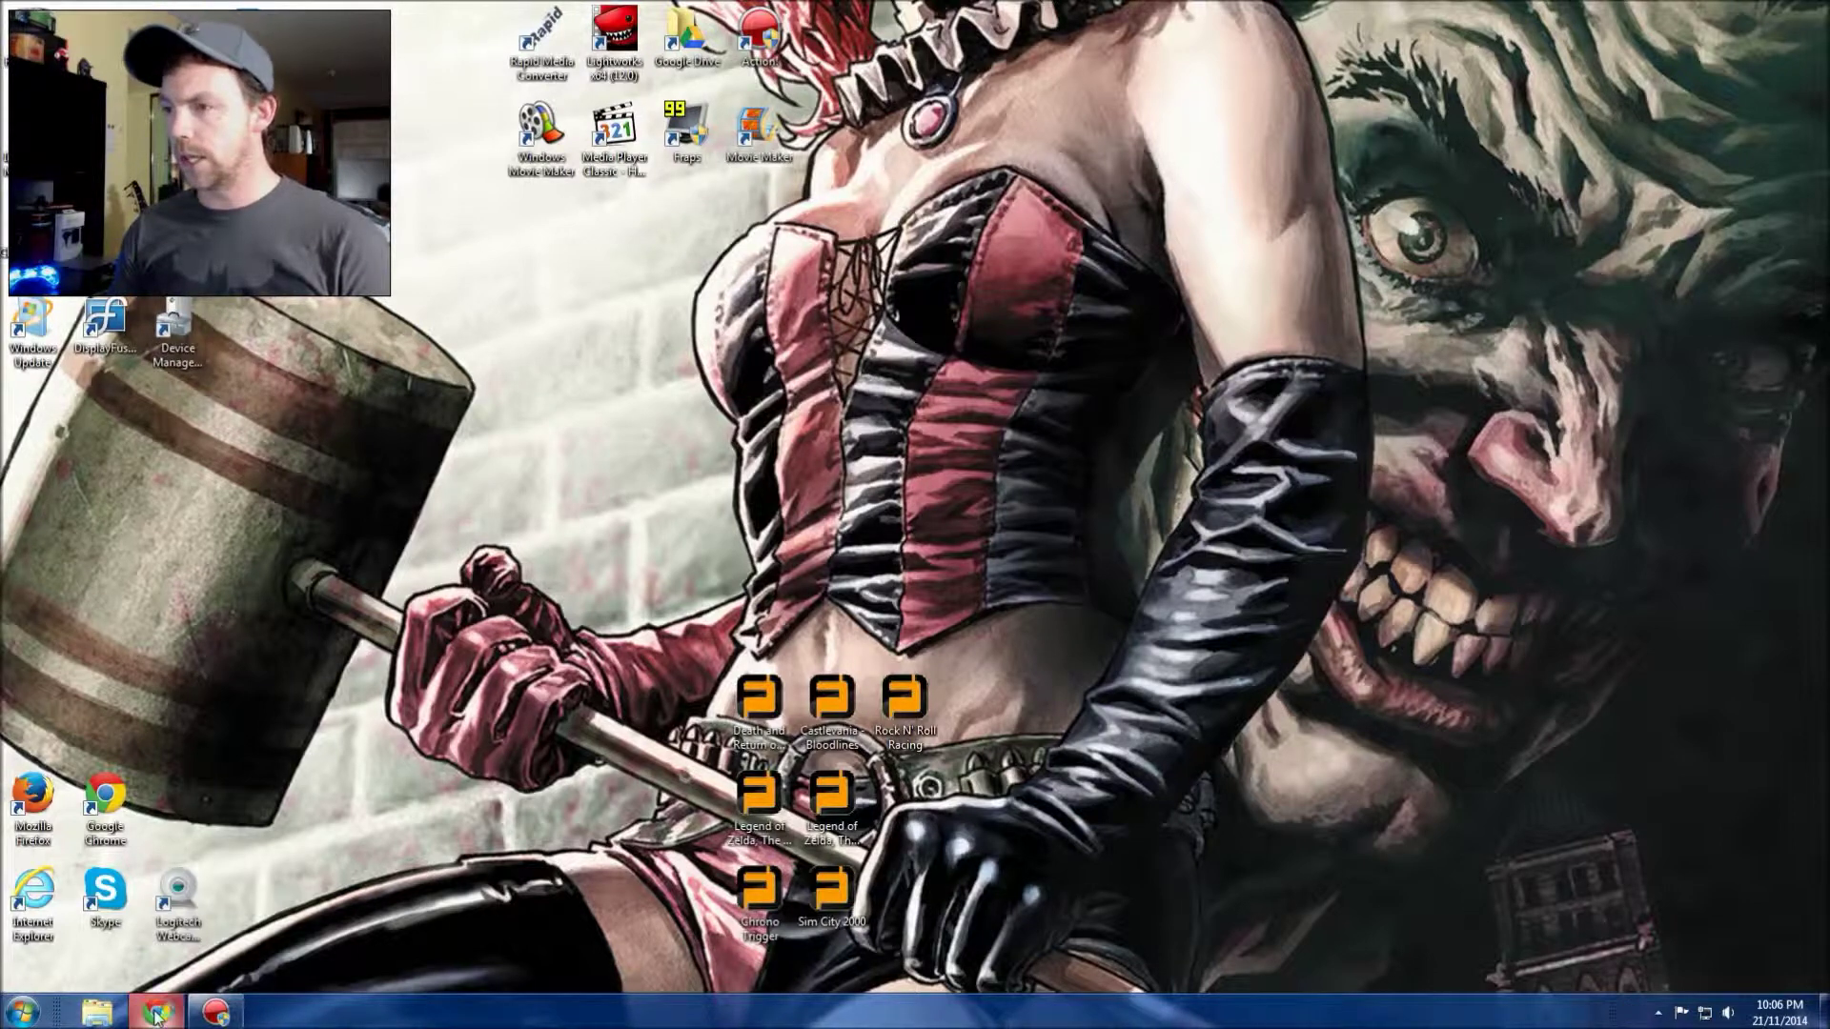
Open Rom Hustler's Emulators page, review the Super Nintendo entries, then minimize Chrome.
click(1096, 75)
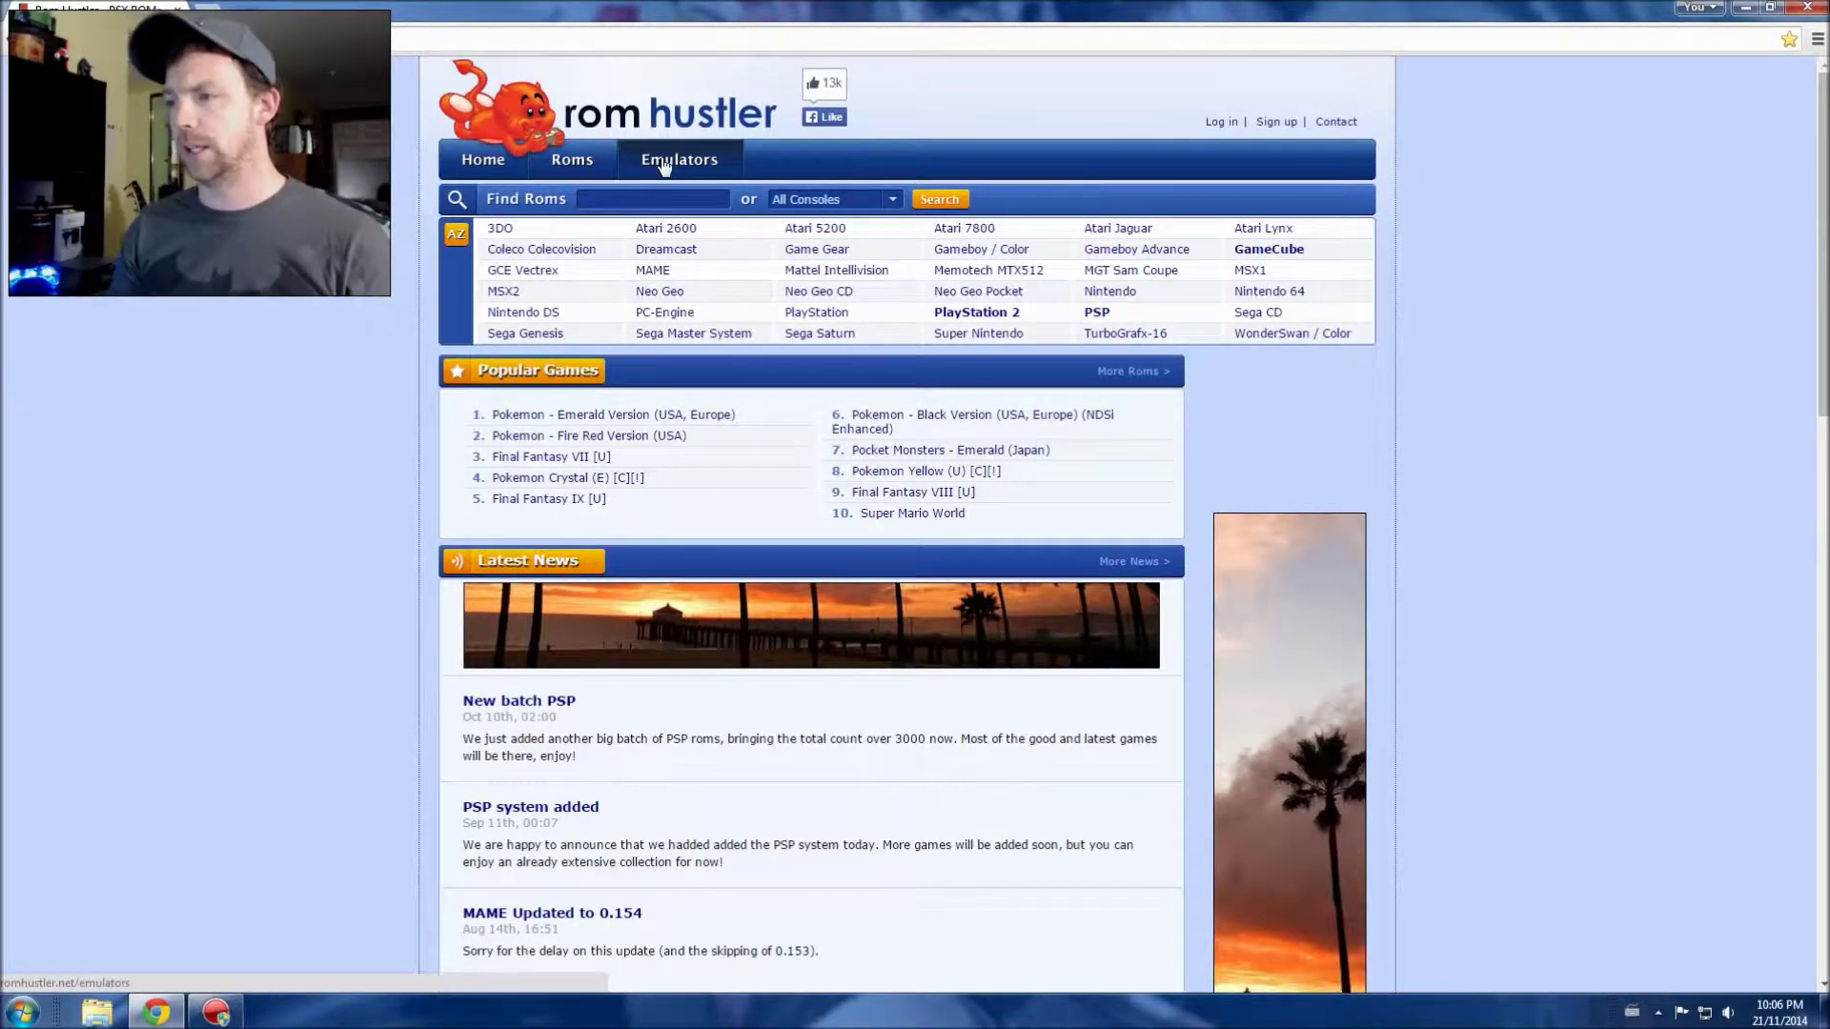
click(664, 164)
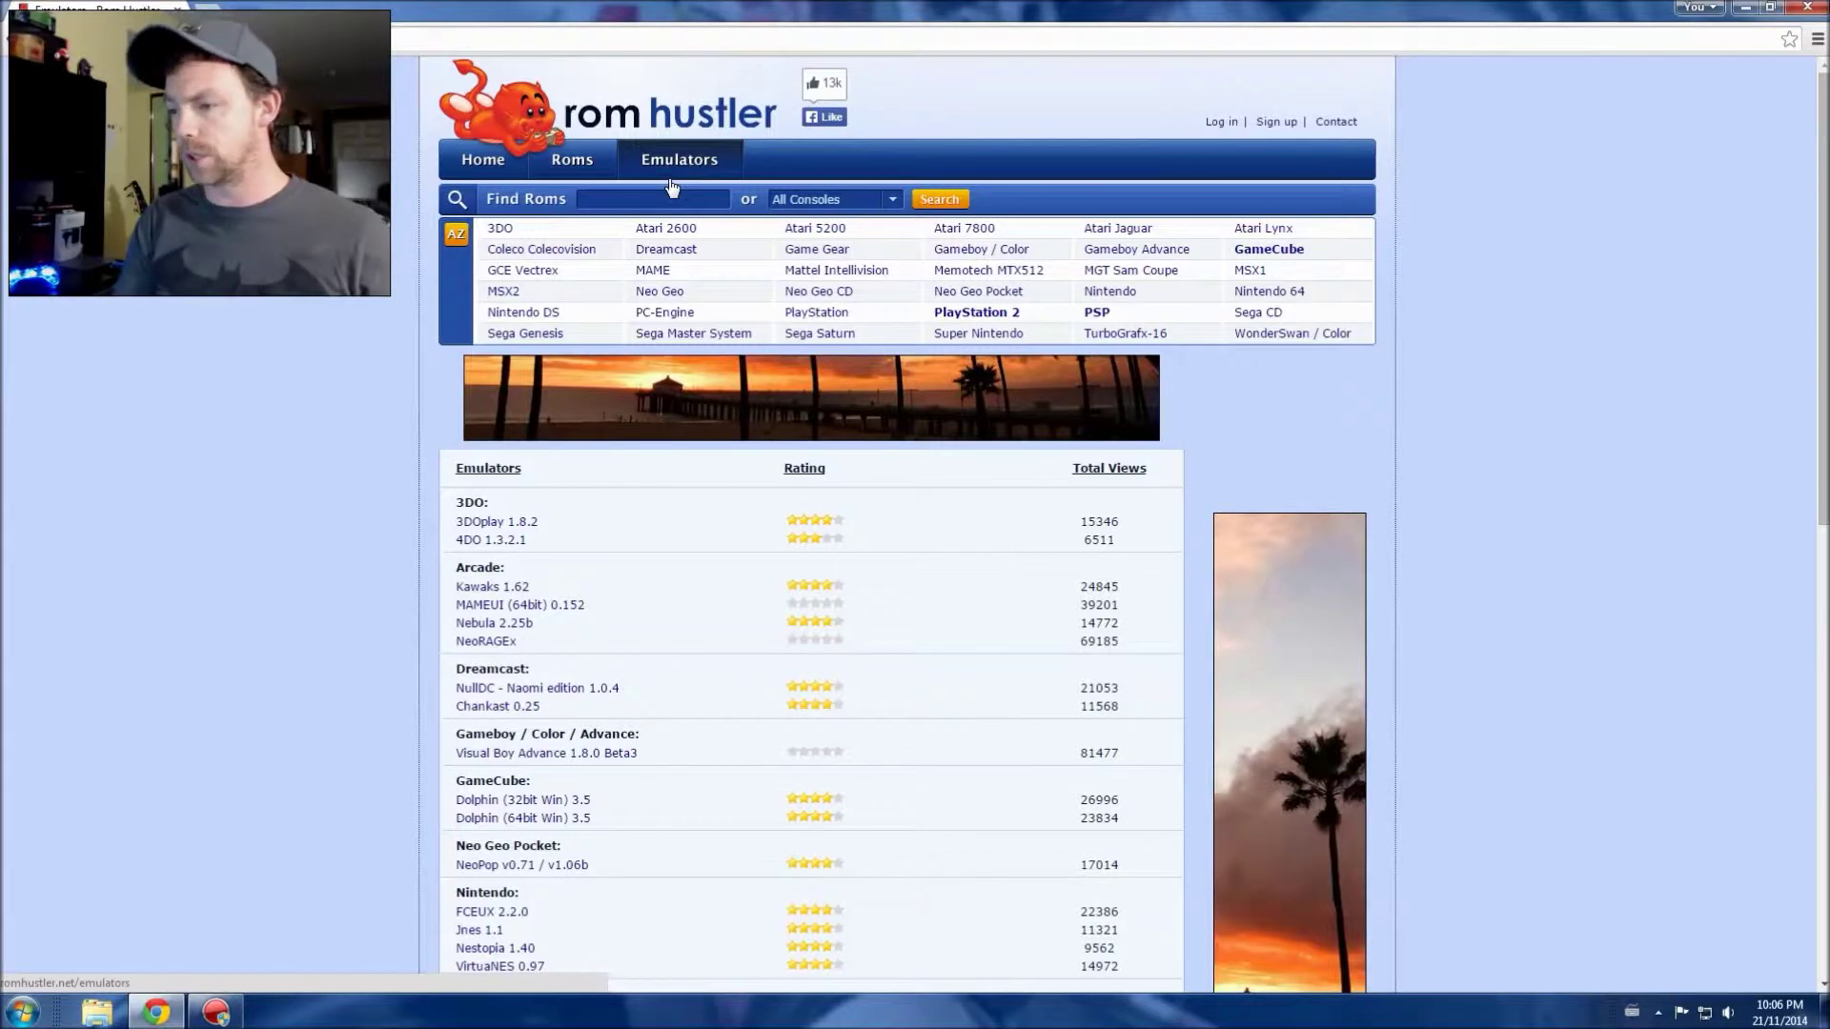
scroll(597, 857, down, 8)
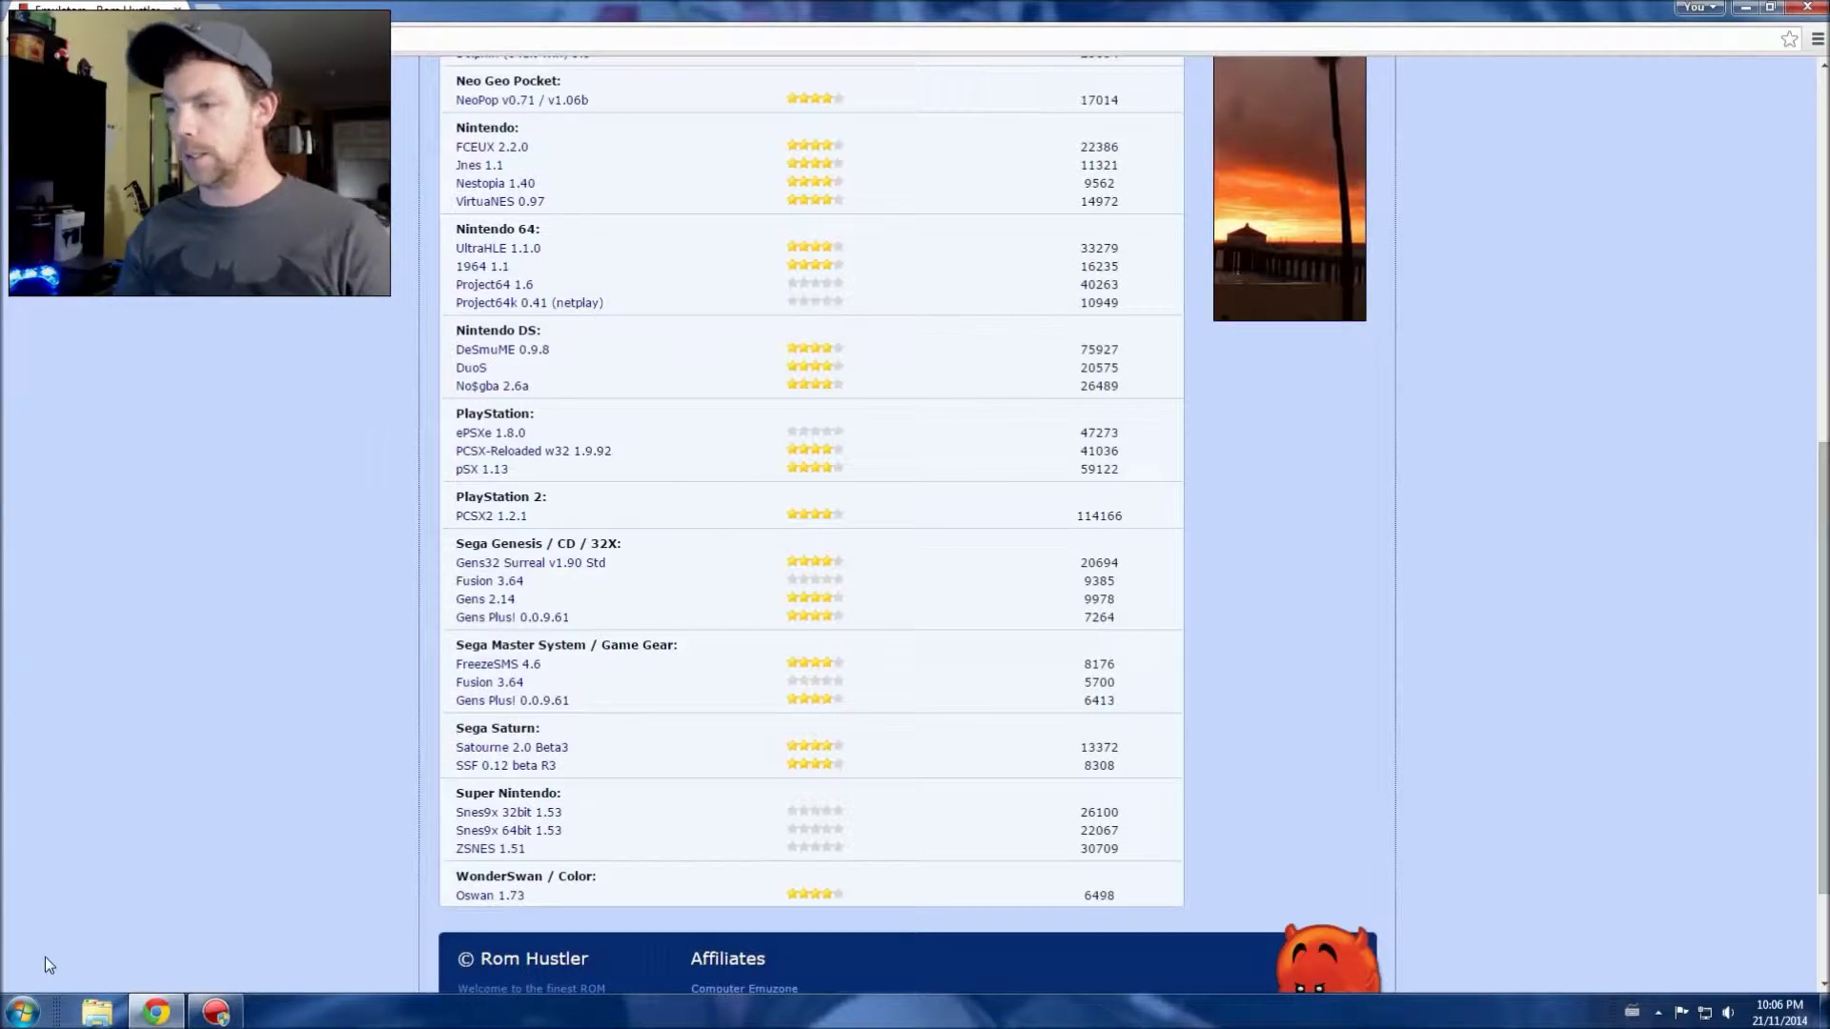
click(1745, 8)
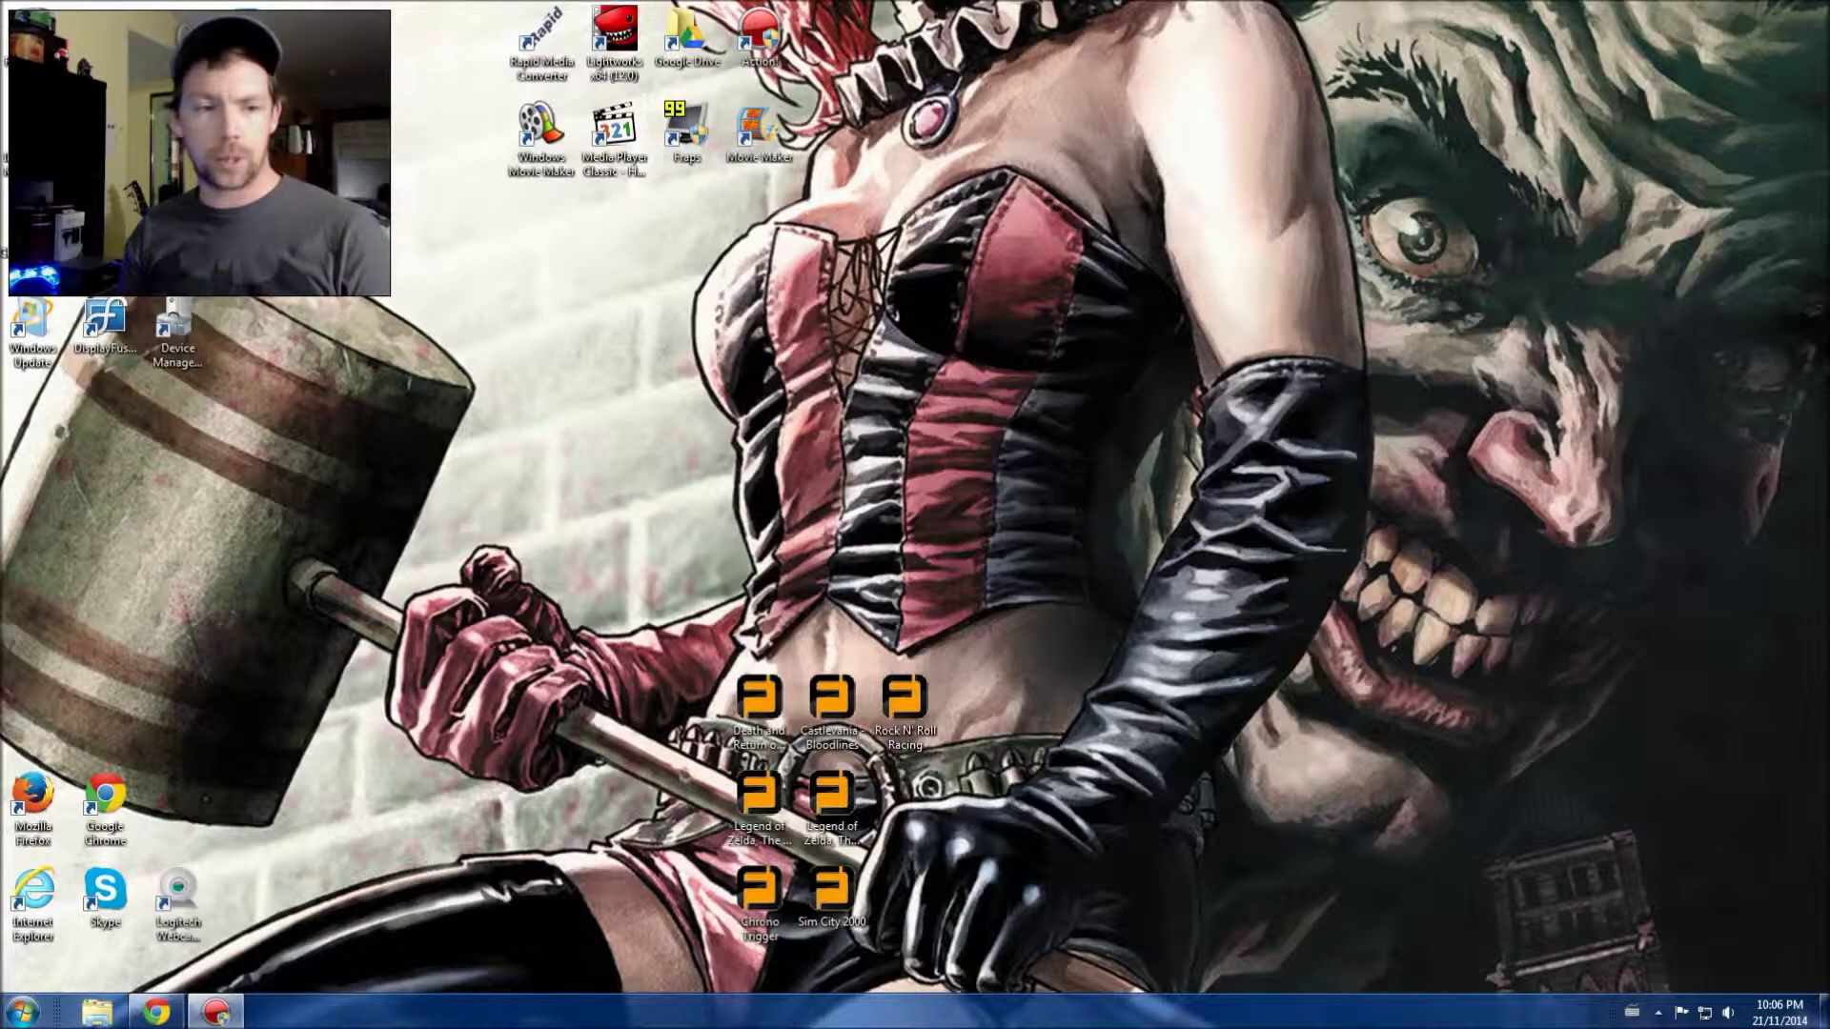
Add a snes9x-x64 desktop shortcut, test-launch and close Snes9x, then restore Chrome.
drag(2, 410, 545, 519)
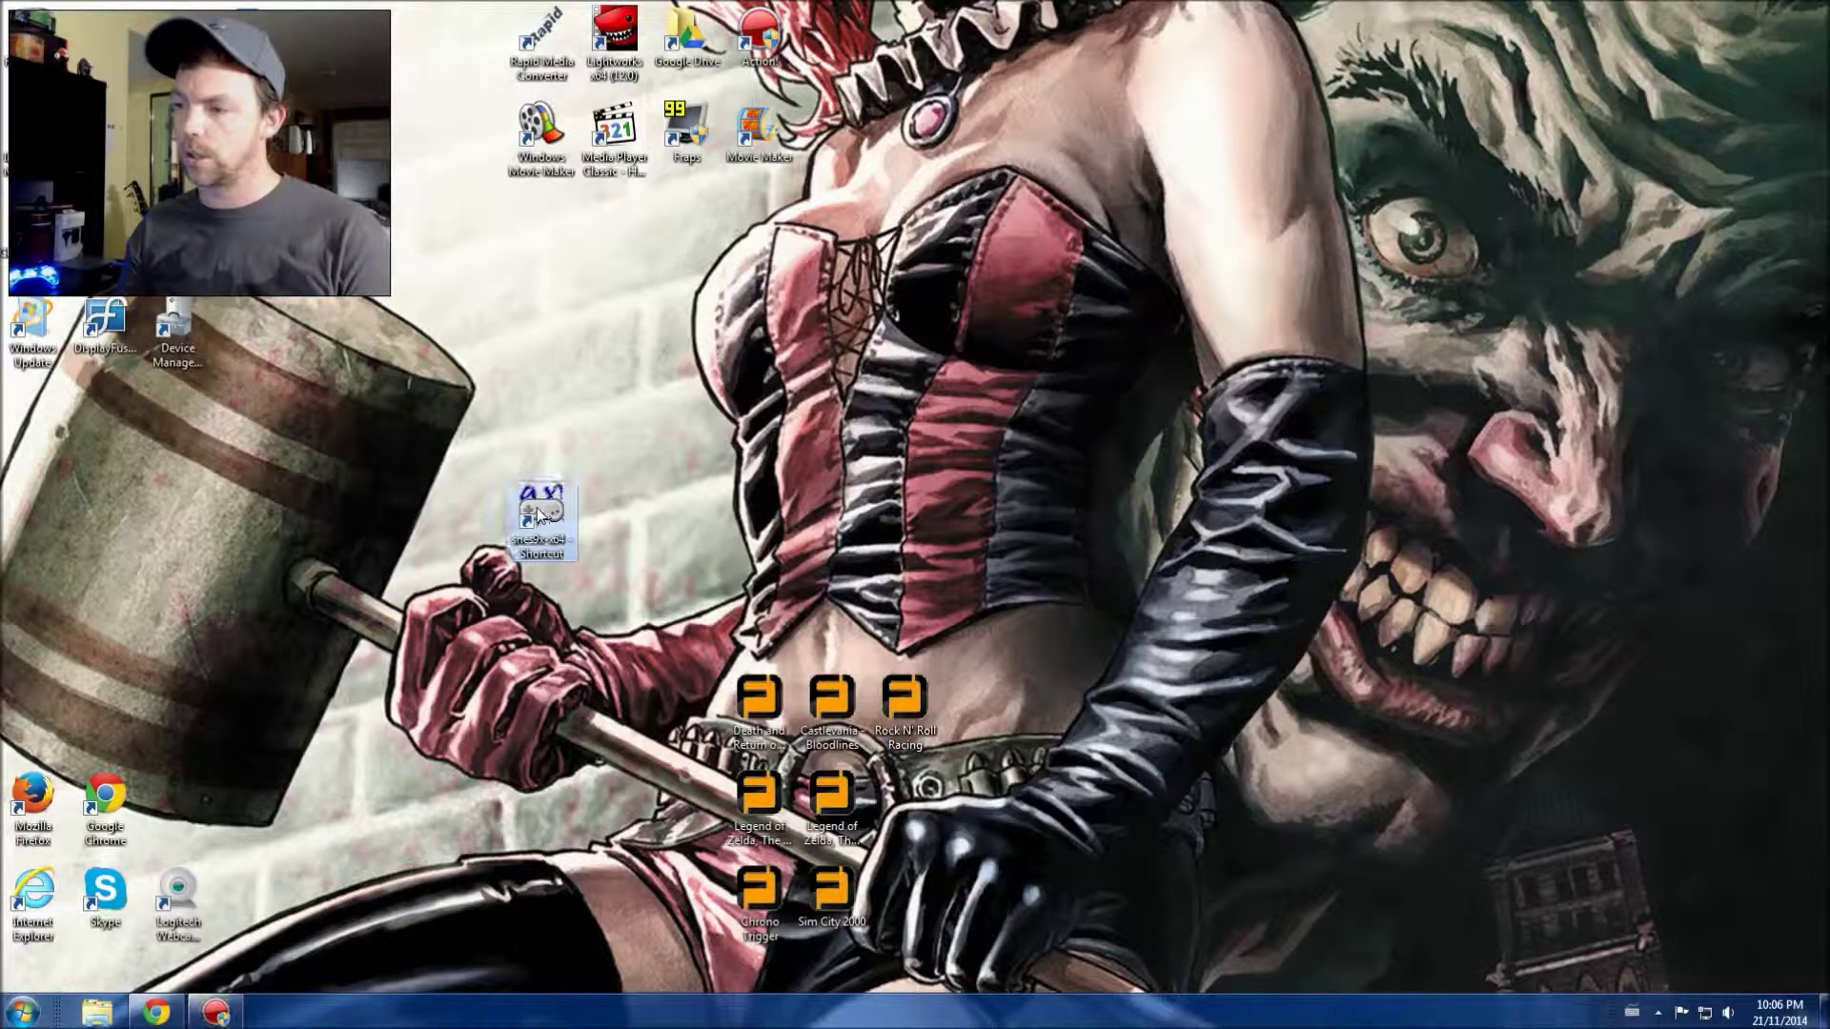
double_click(530, 517)
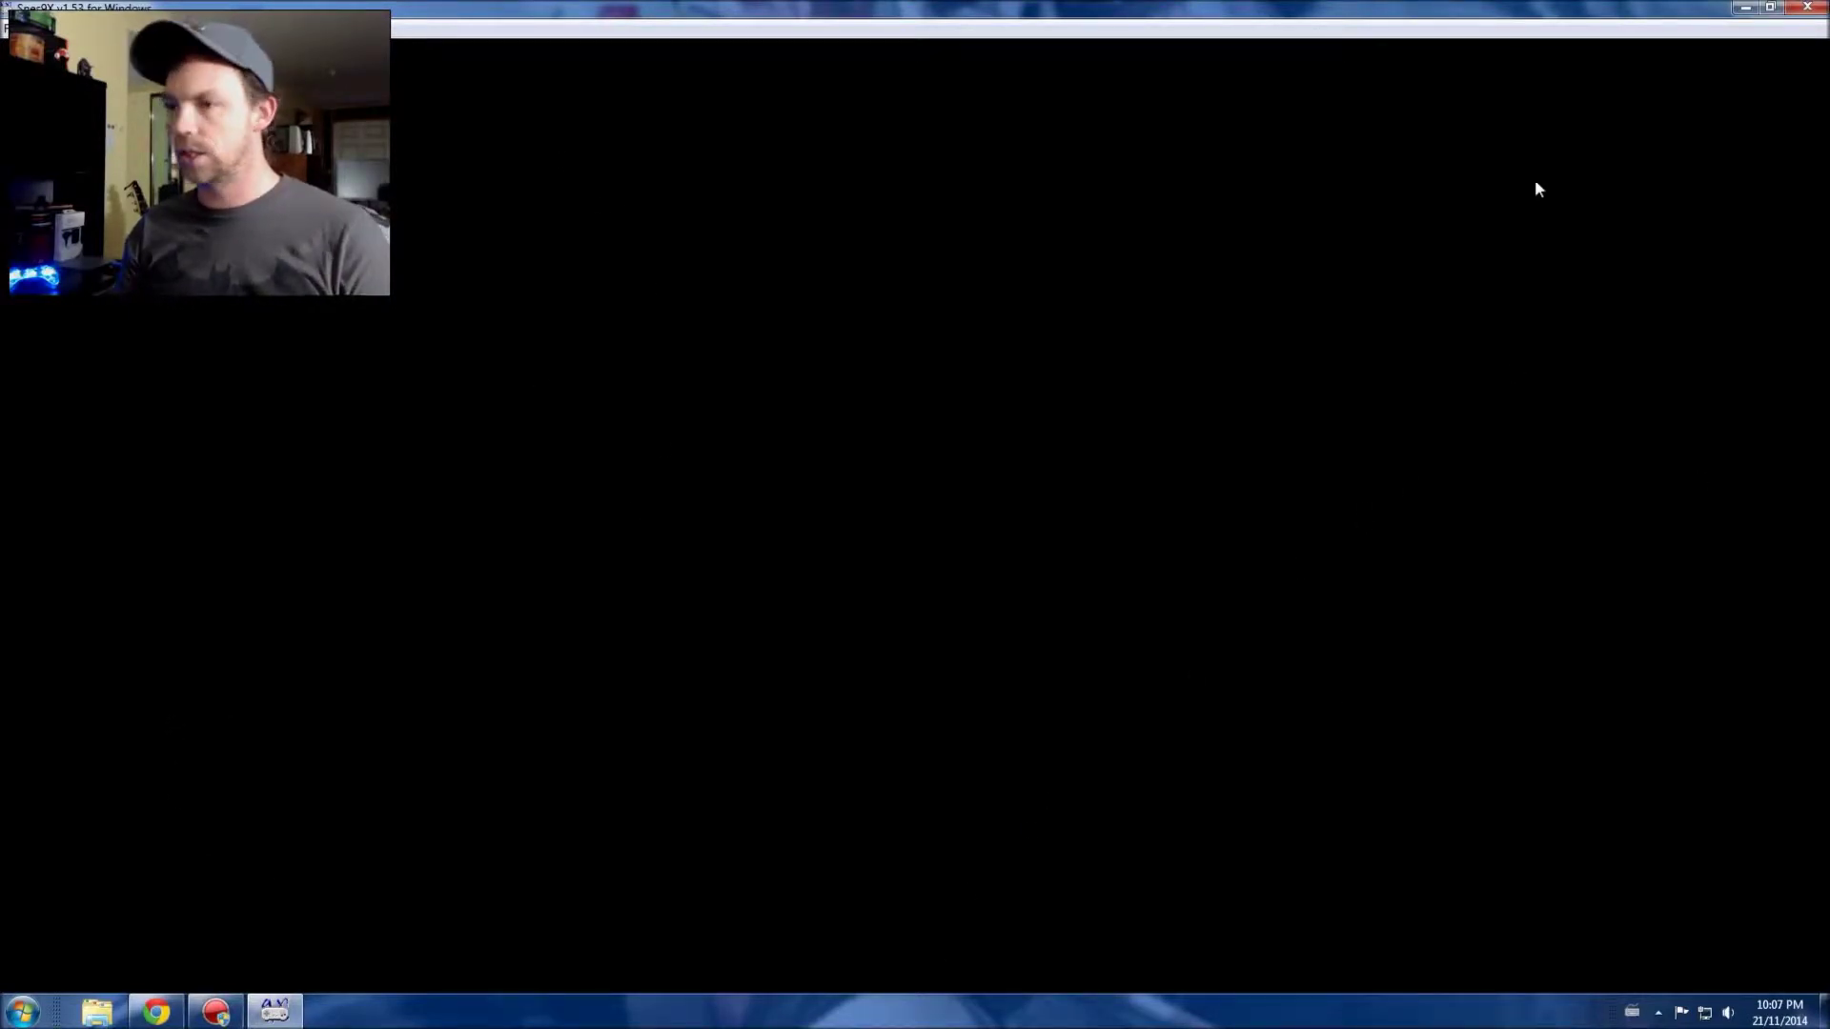
click(1808, 7)
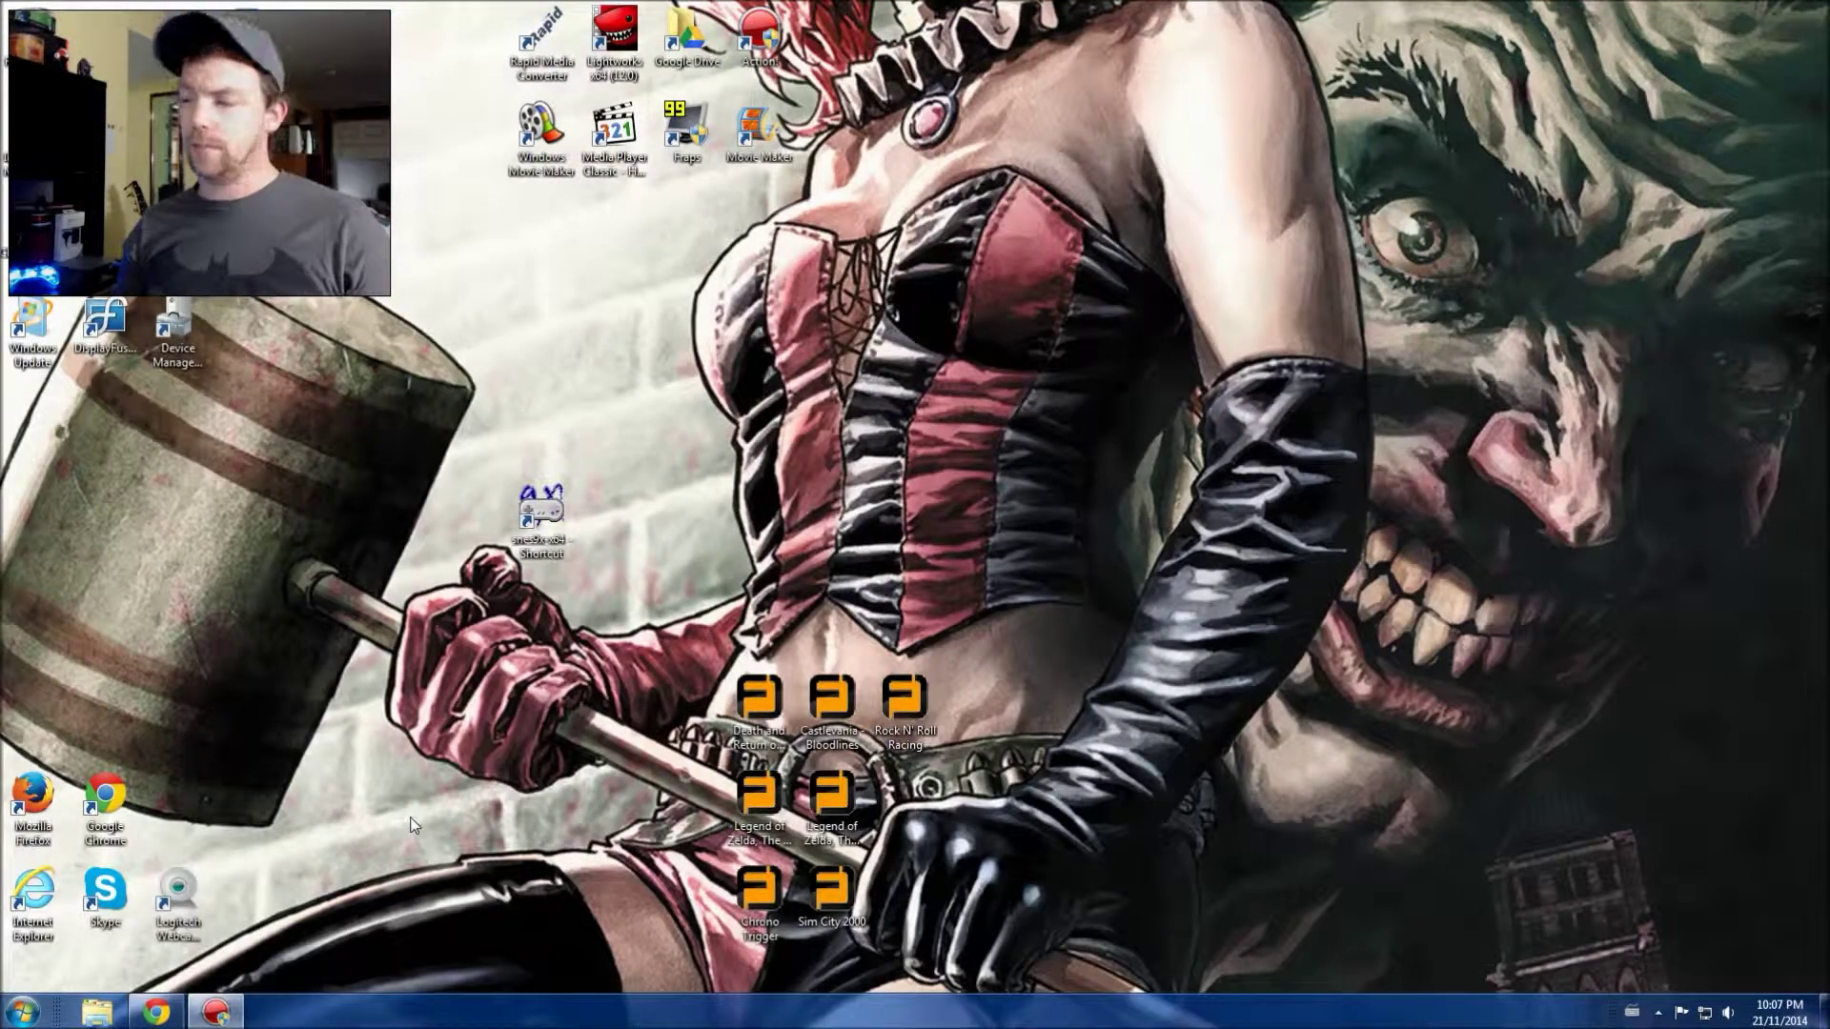
click(157, 1012)
Go through Roms and Super Nintendo to the Super Mario Kart ROM page.
scroll(261, 602, up, 8)
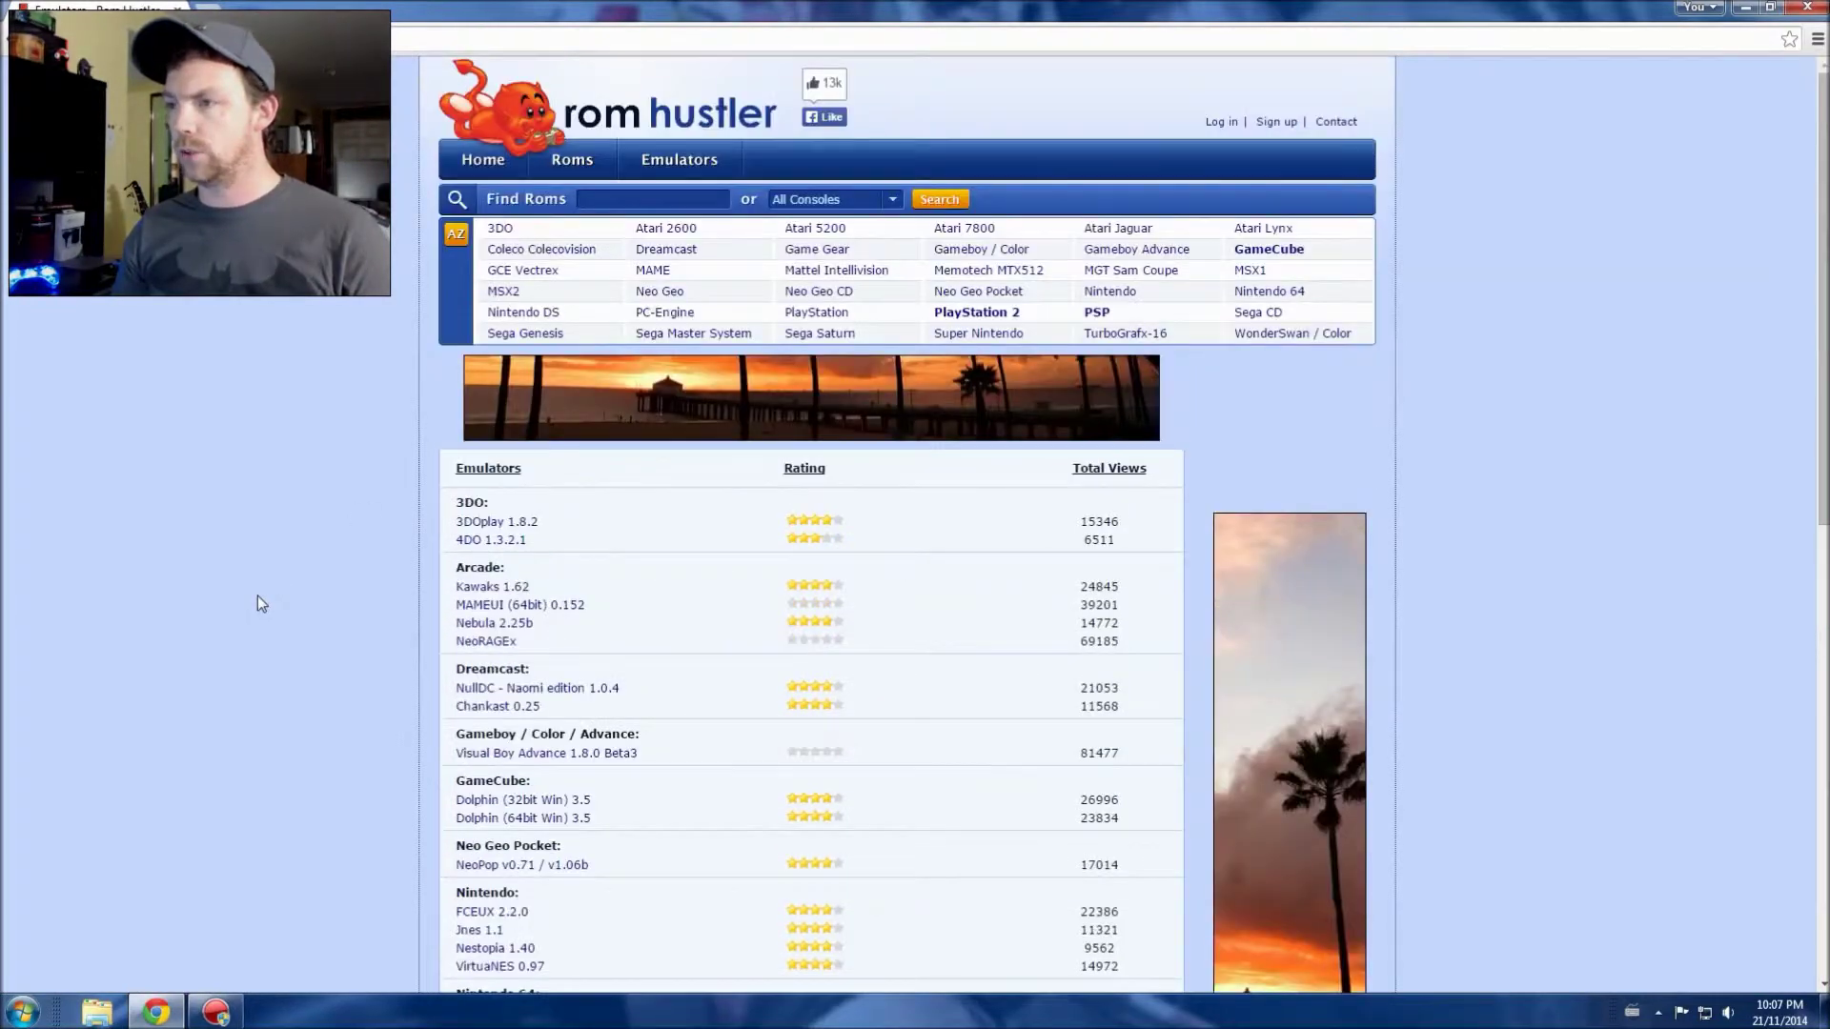
click(577, 165)
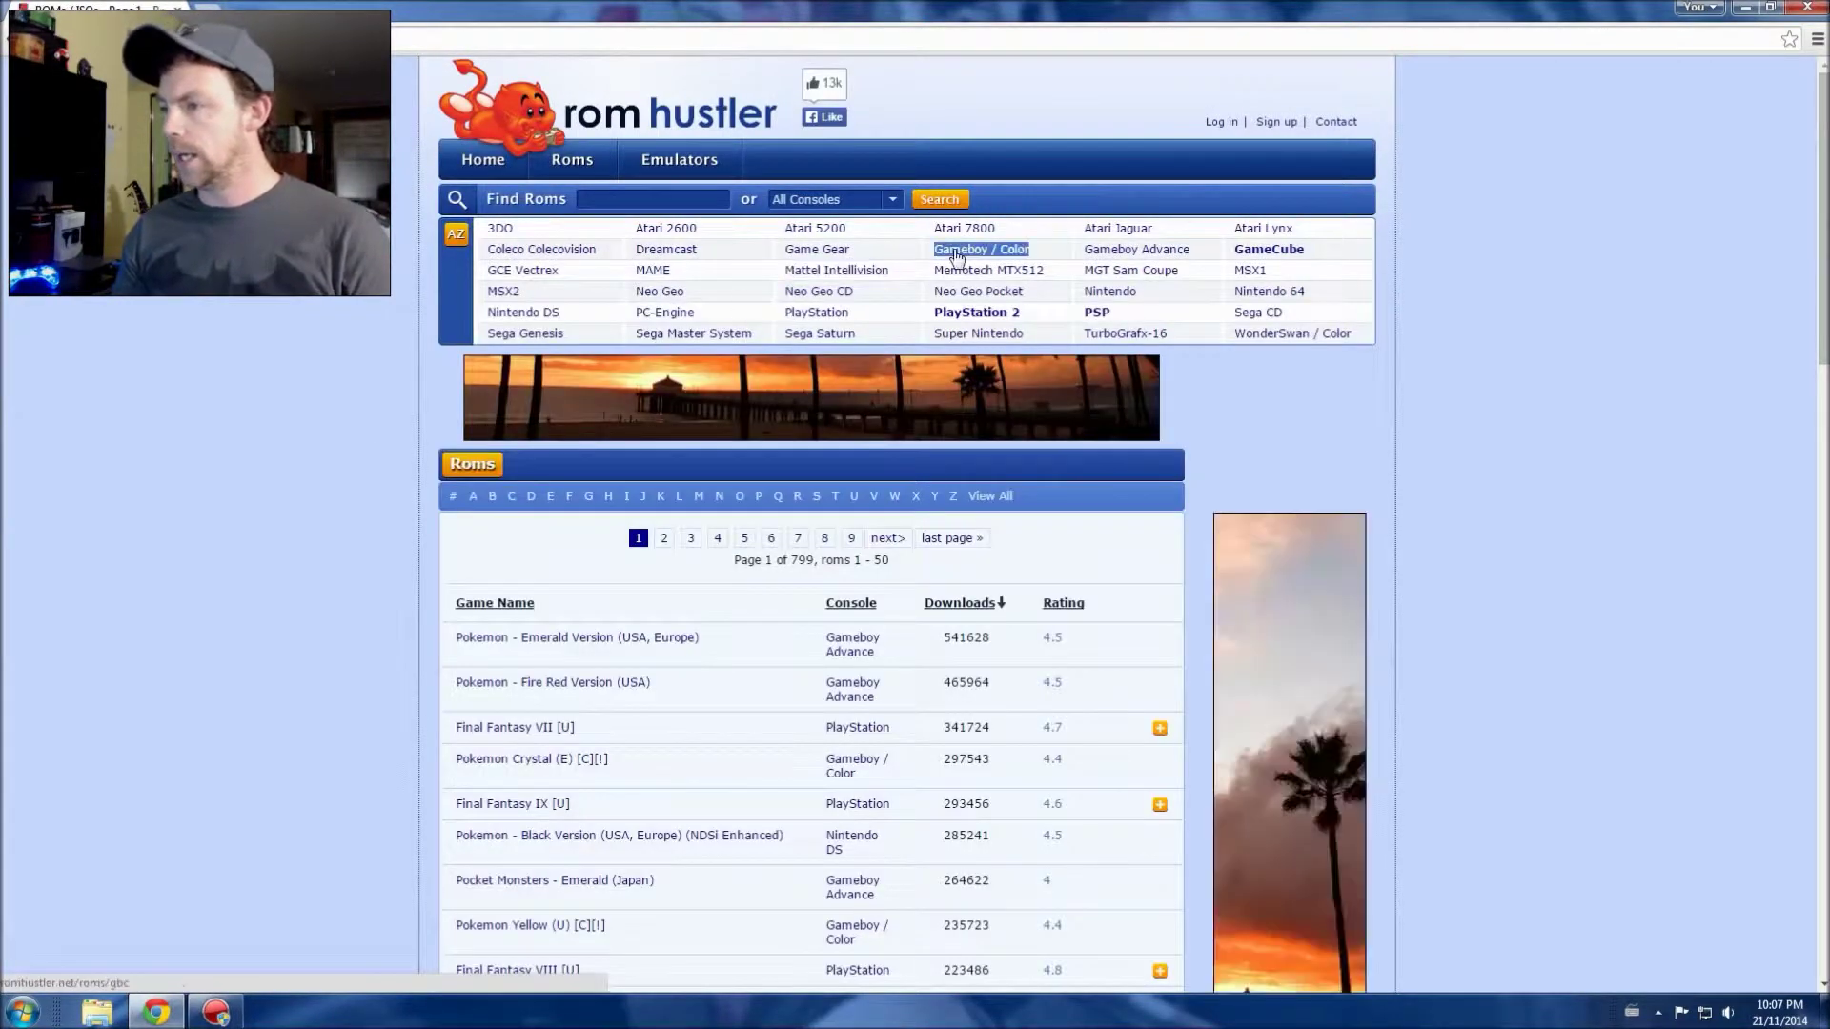
click(1009, 339)
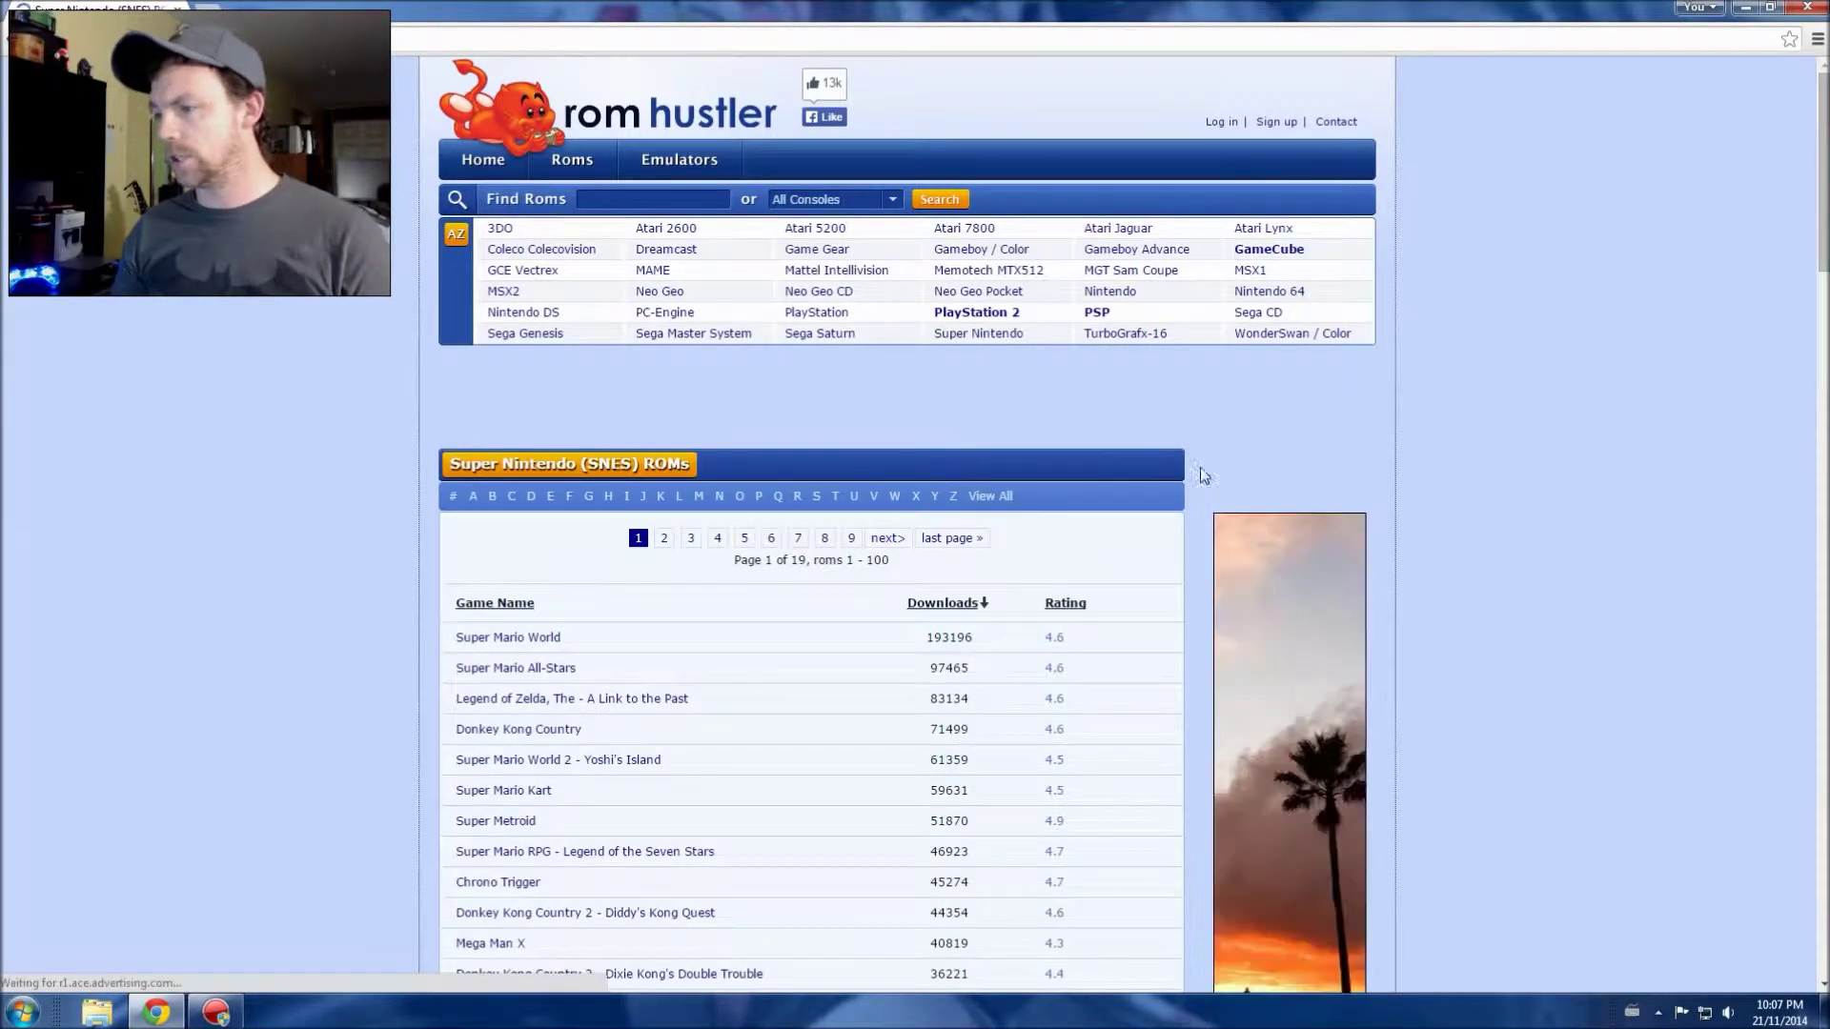
scroll(619, 711, down, 2)
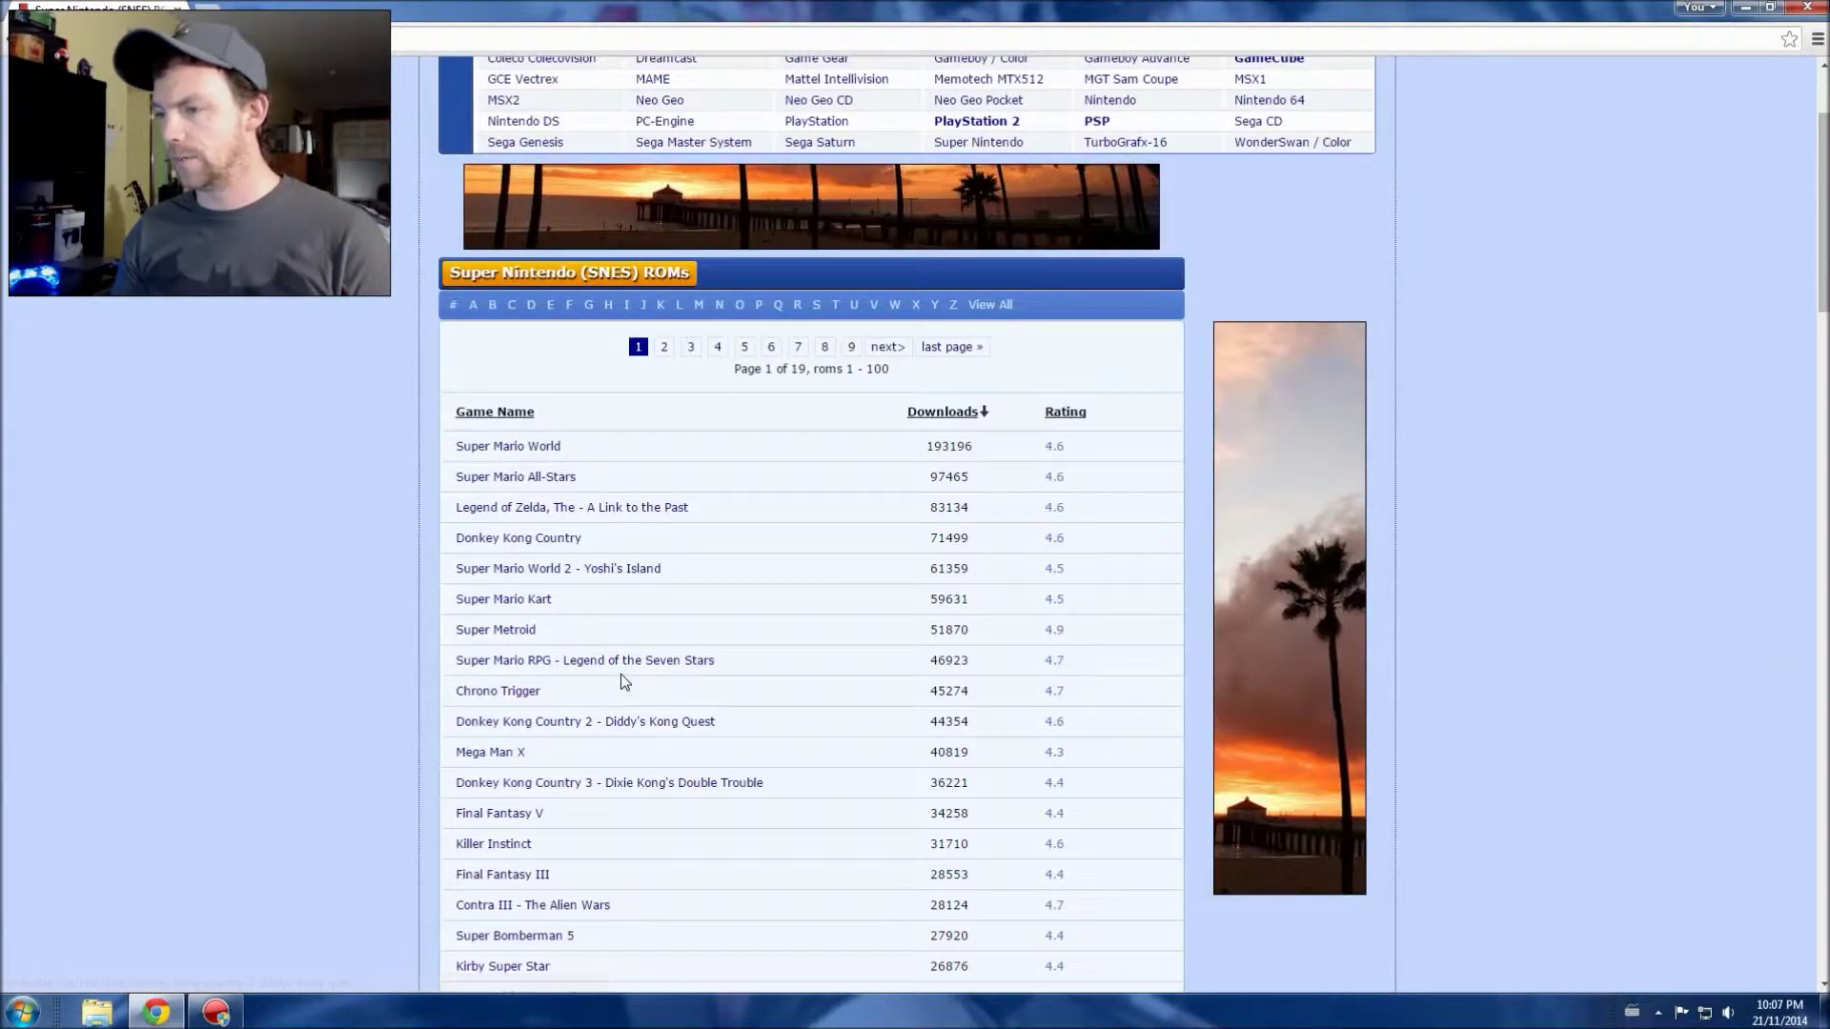
click(541, 601)
Download the Super Mario Kart ROM installer and run it.
scroll(748, 741, down, 3)
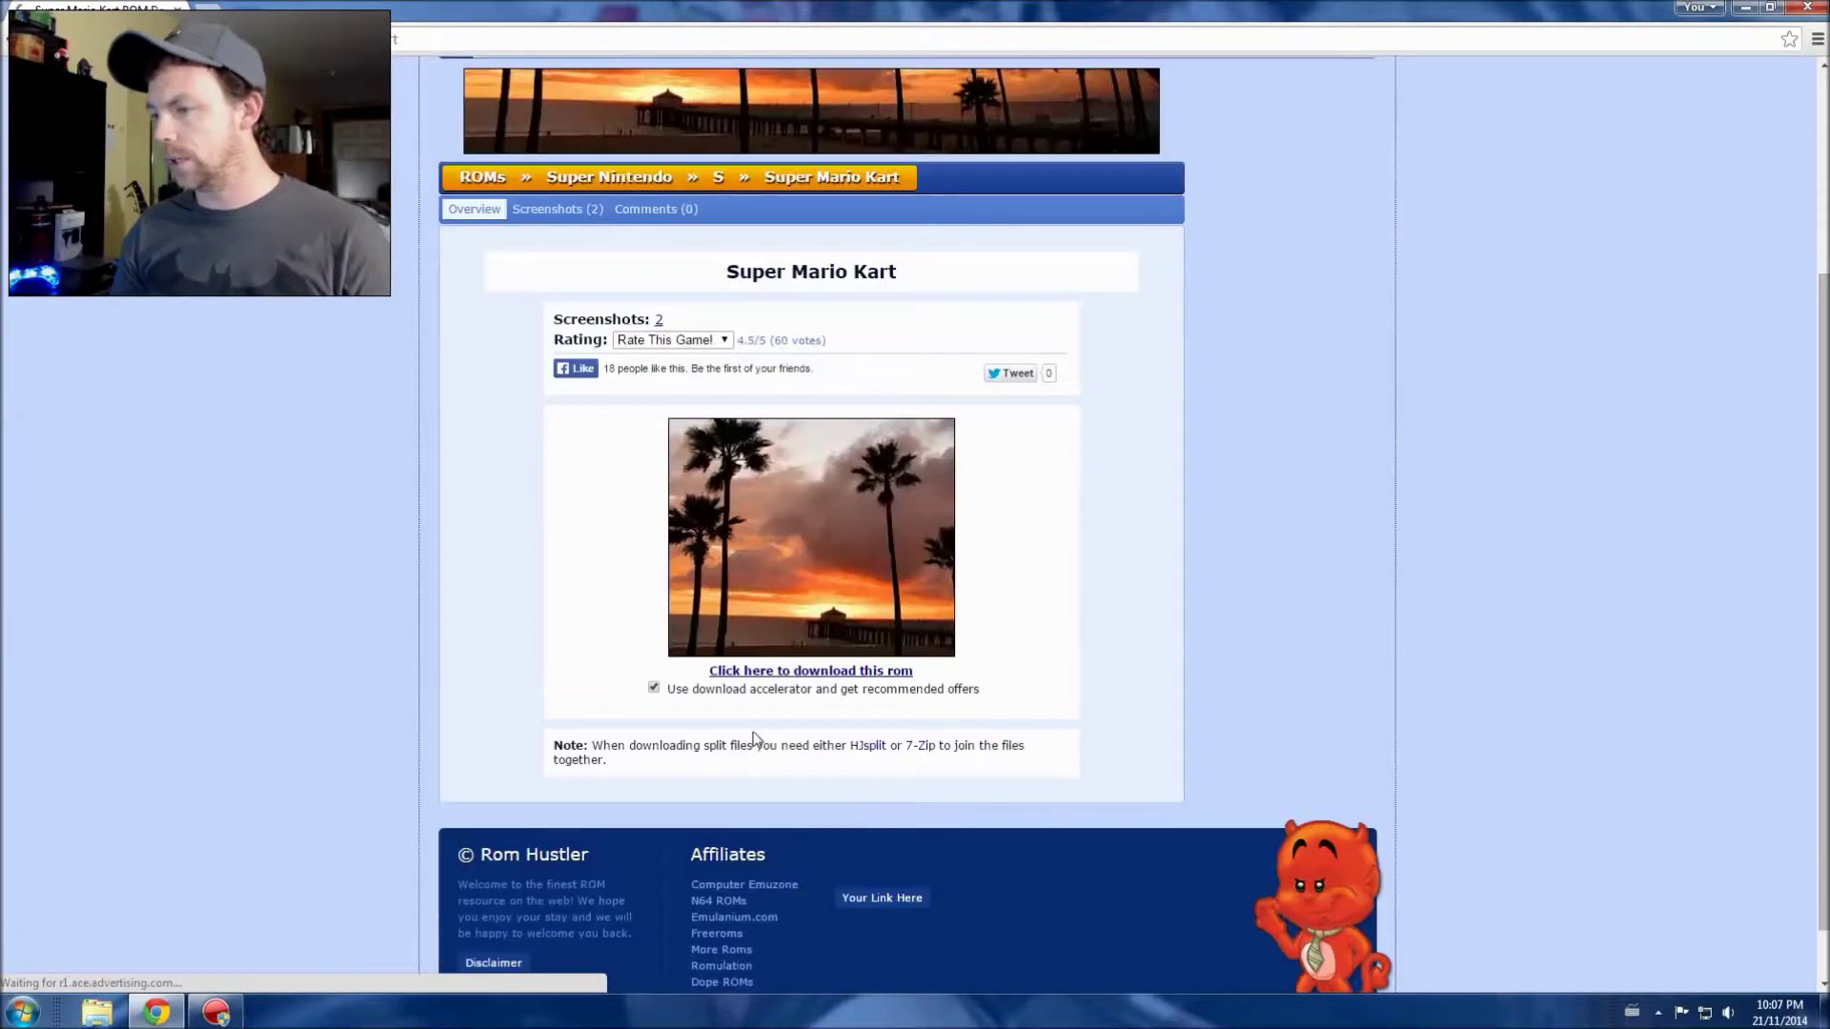
click(798, 674)
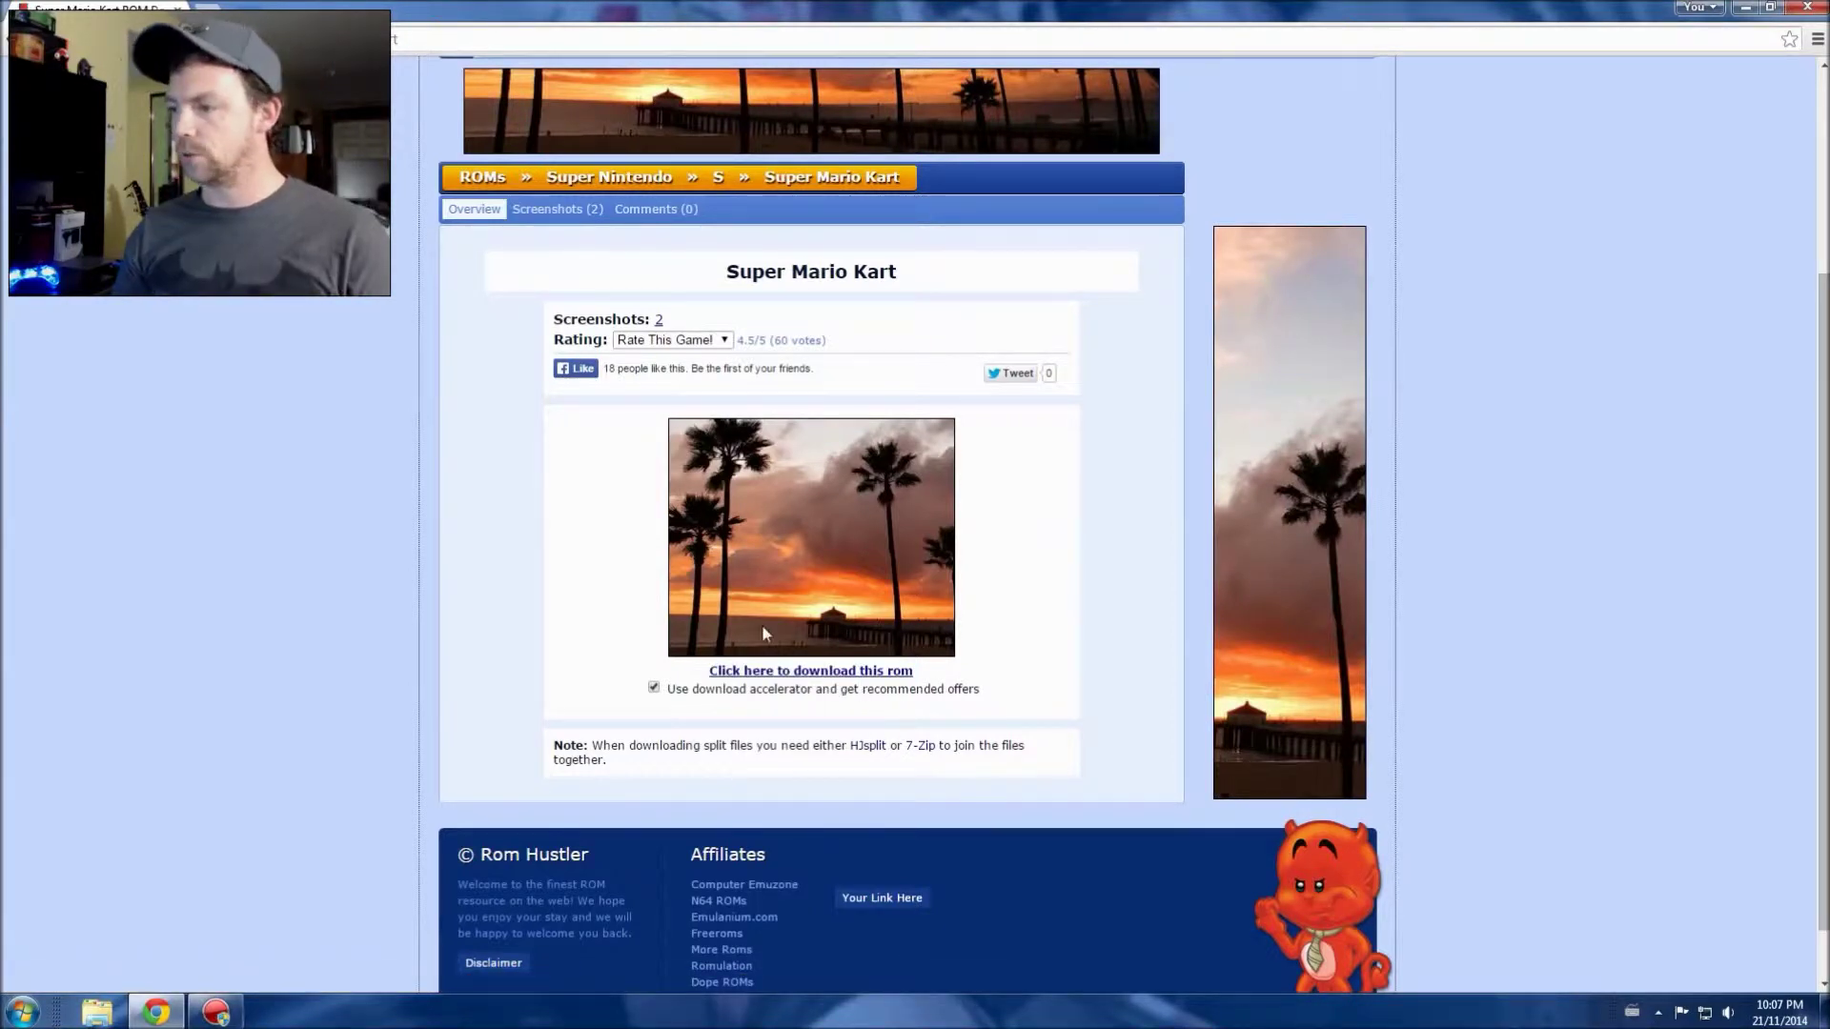
click(762, 673)
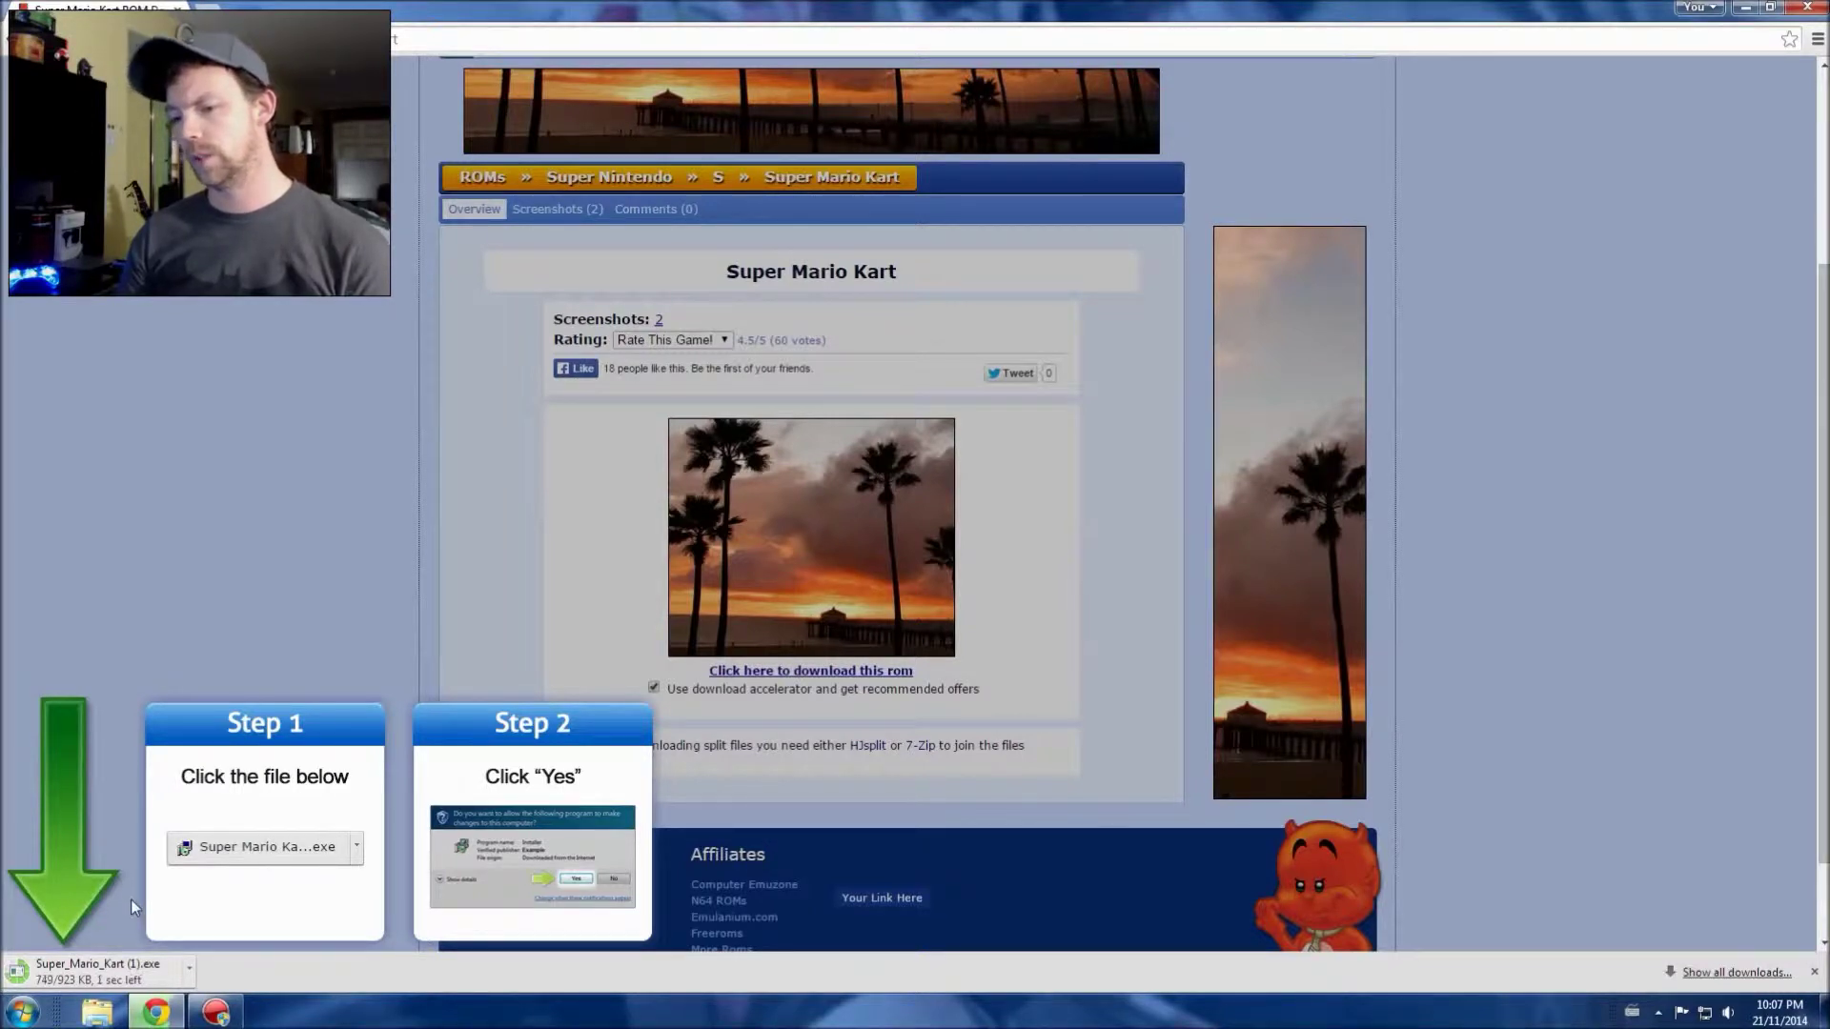
click(96, 970)
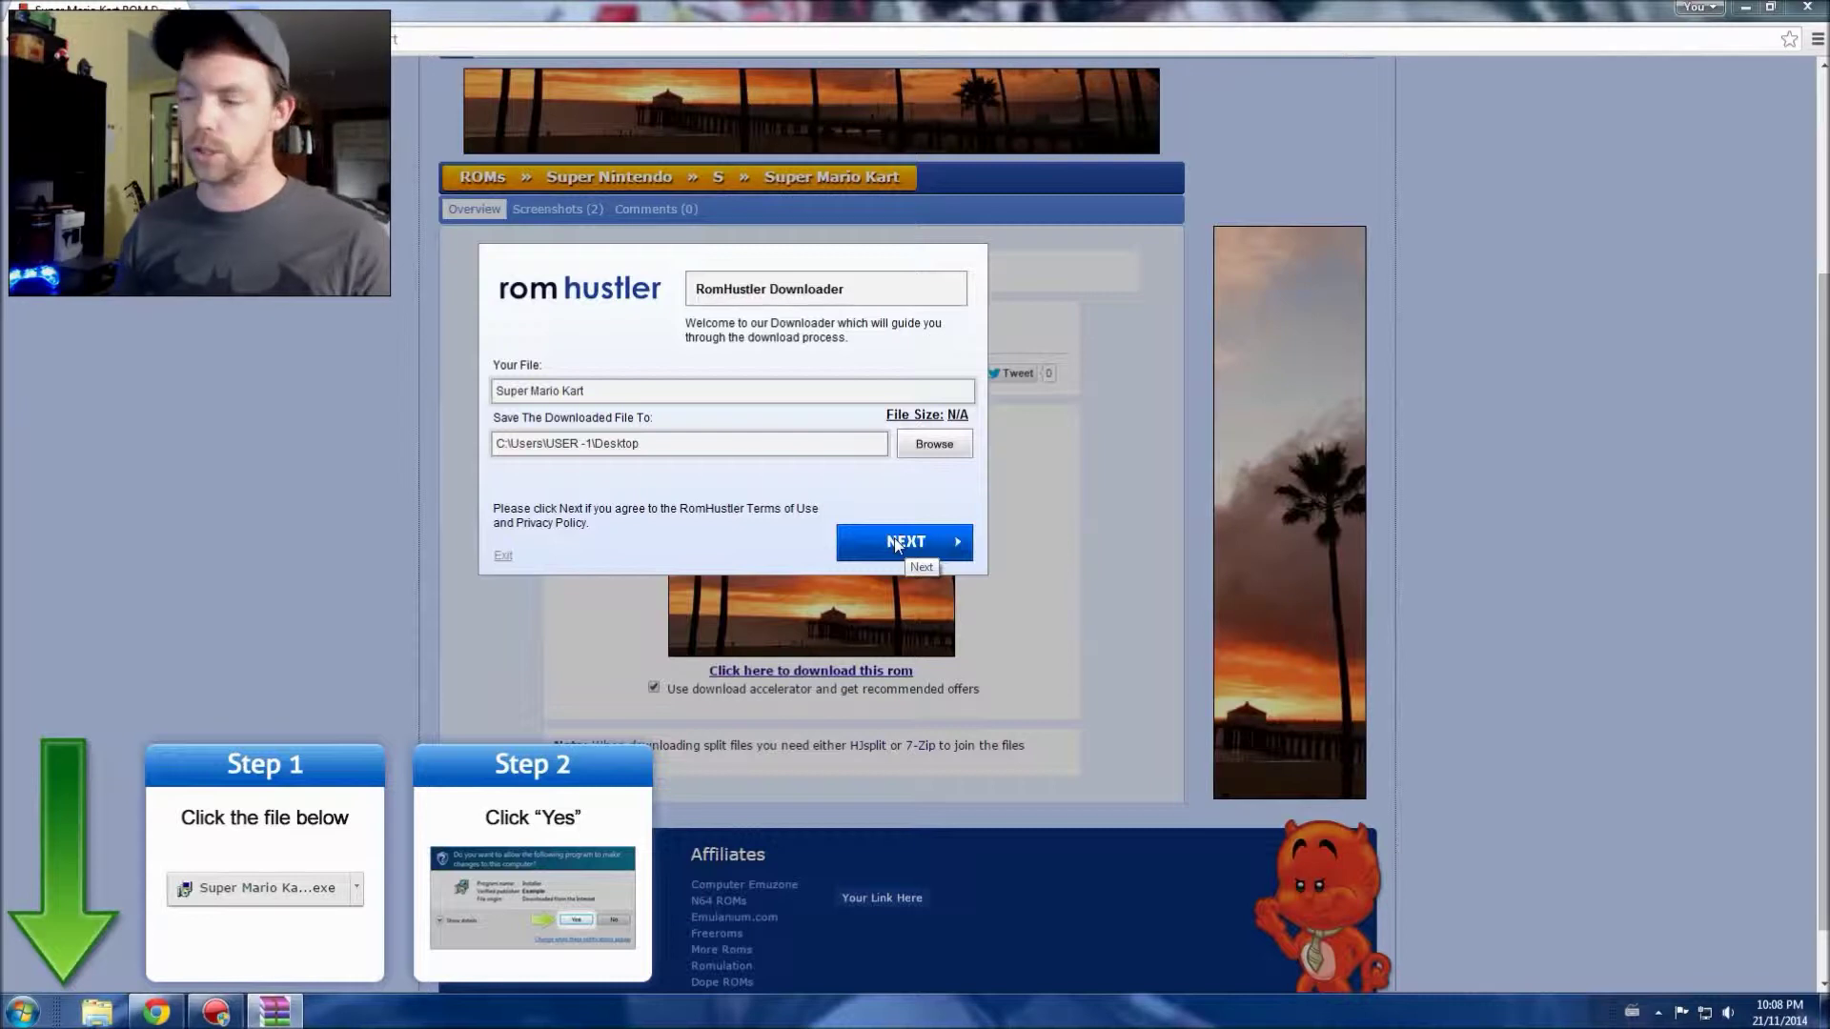
Continue through the downloader, decline the Weatherbug offer, and finish saving Super Mario Kart.
click(893, 545)
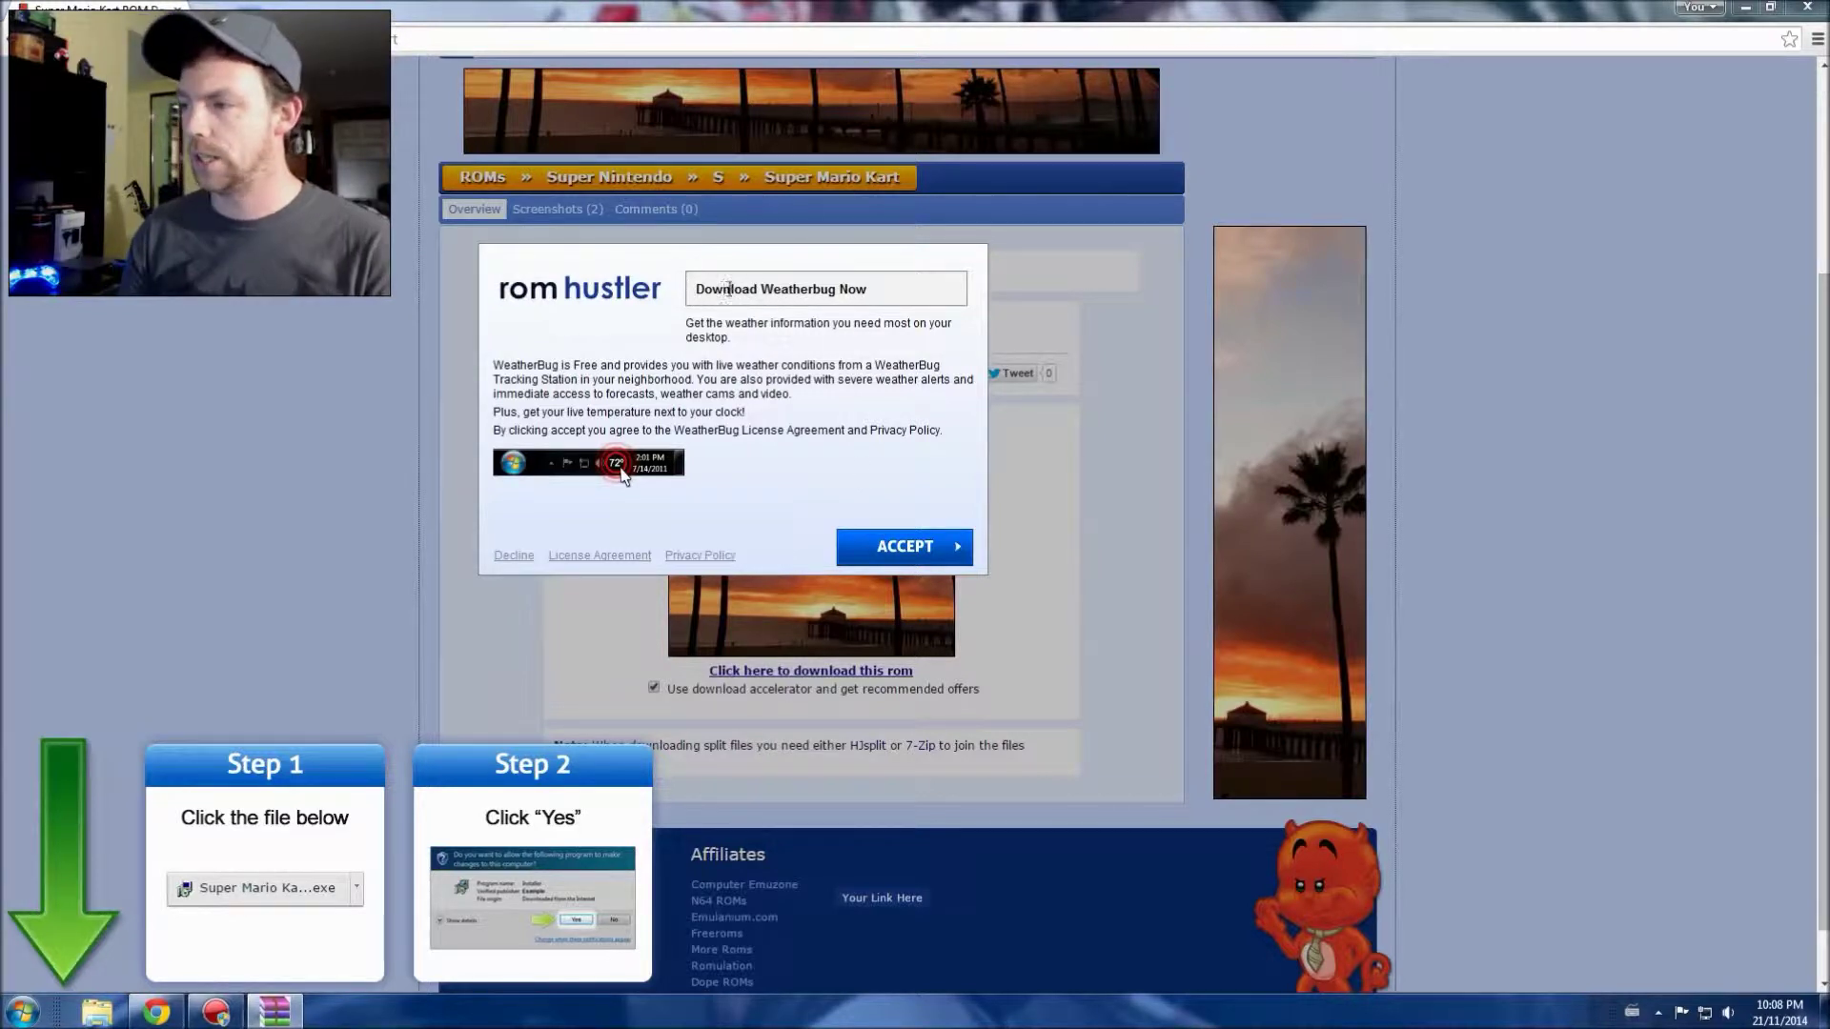
click(514, 558)
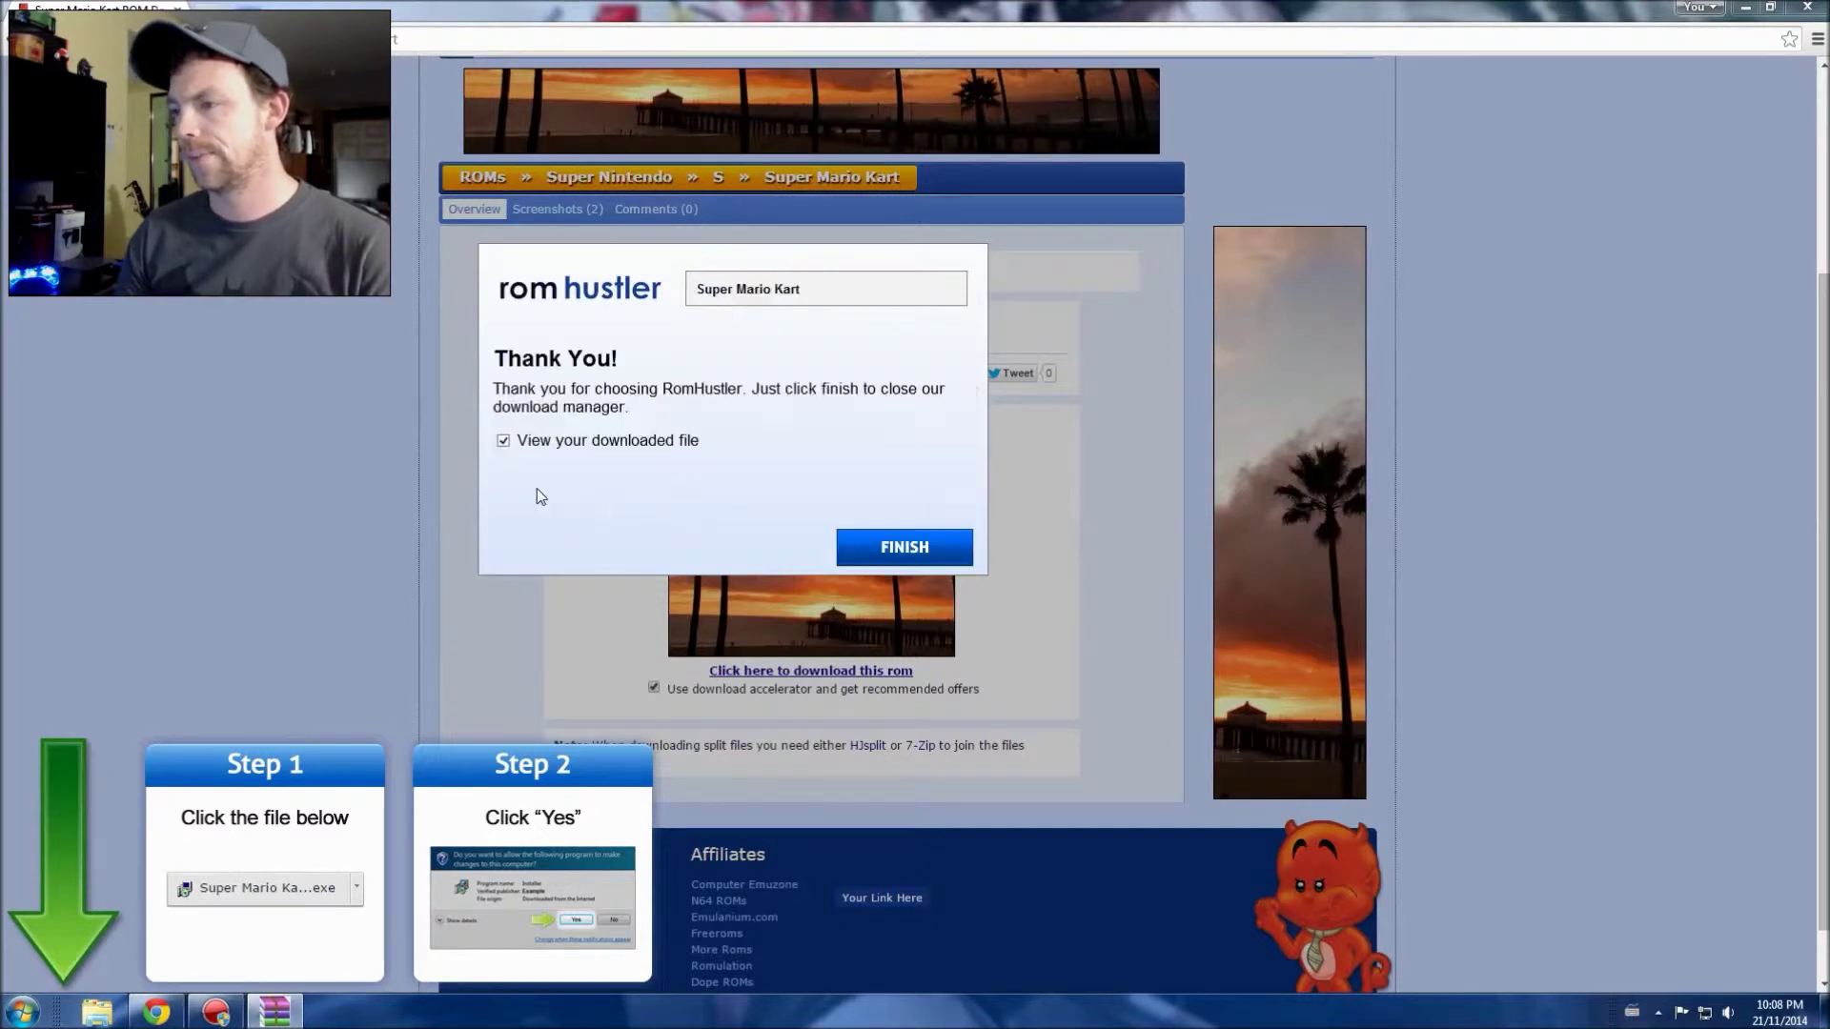
click(904, 548)
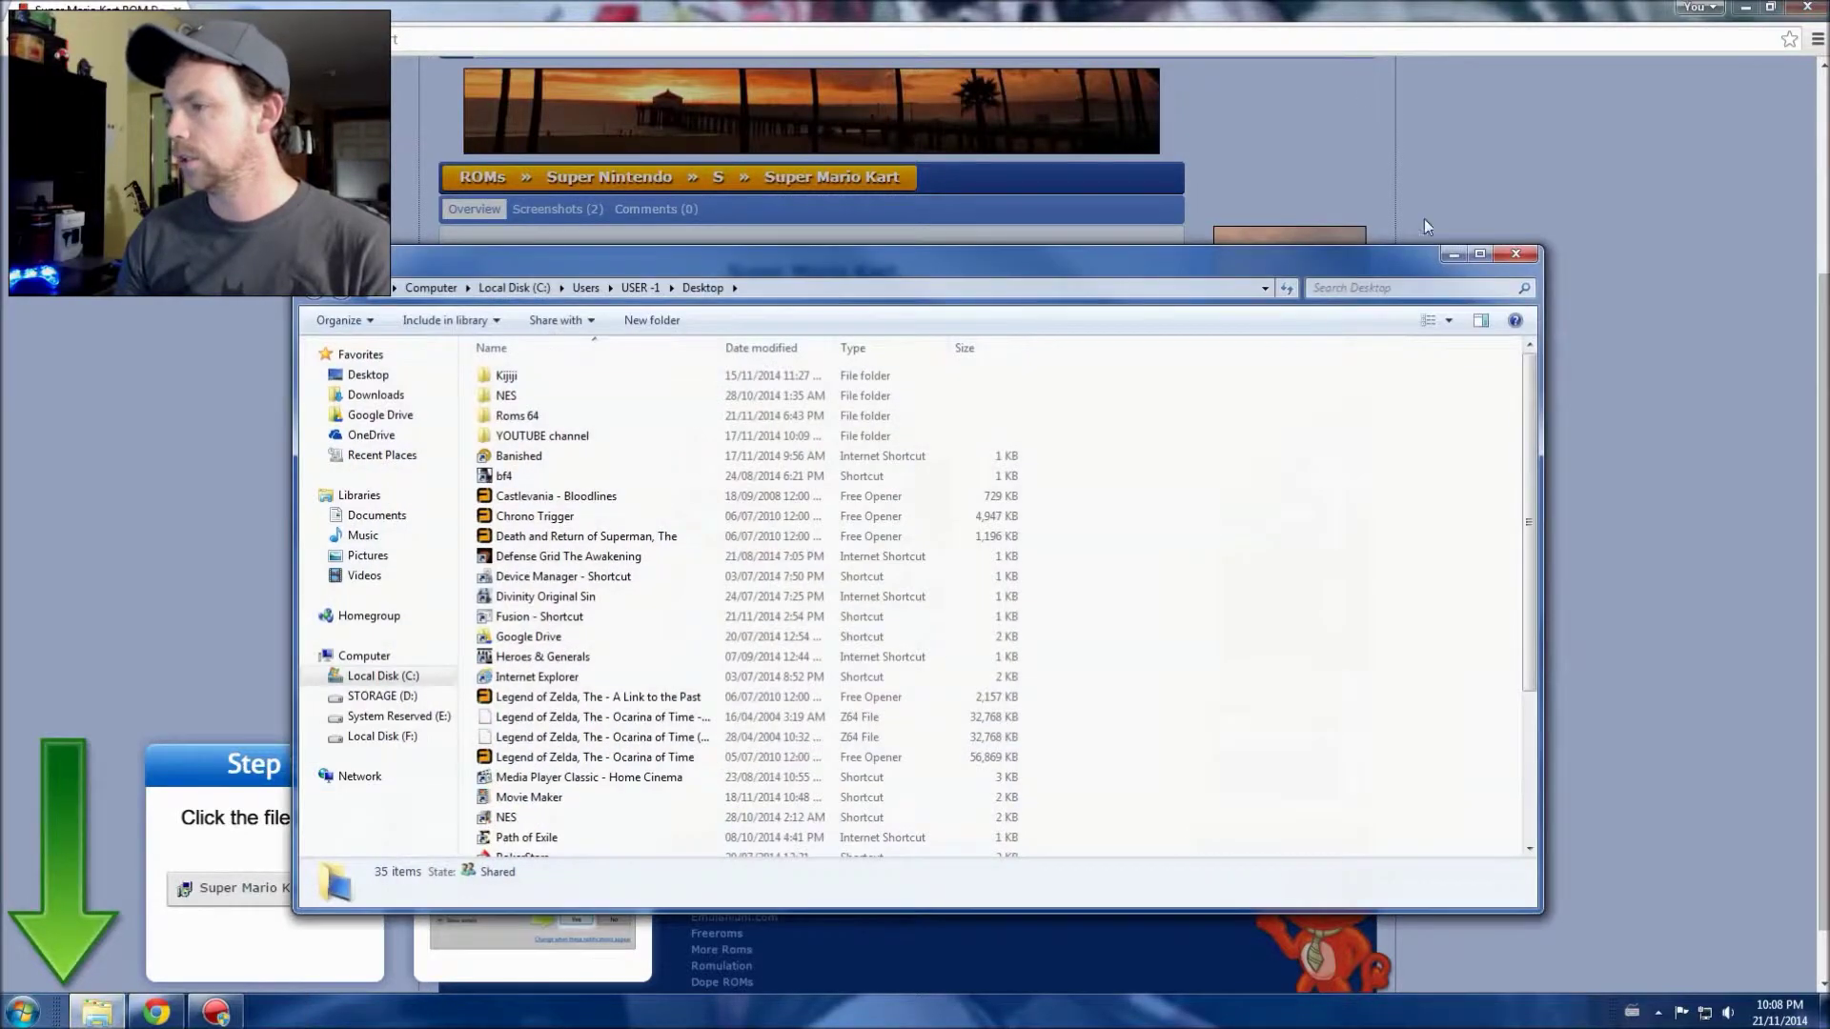
Clear away Chrome and the Desktop window, then open Super Mario Kart.7z in Free Opener.
click(1745, 7)
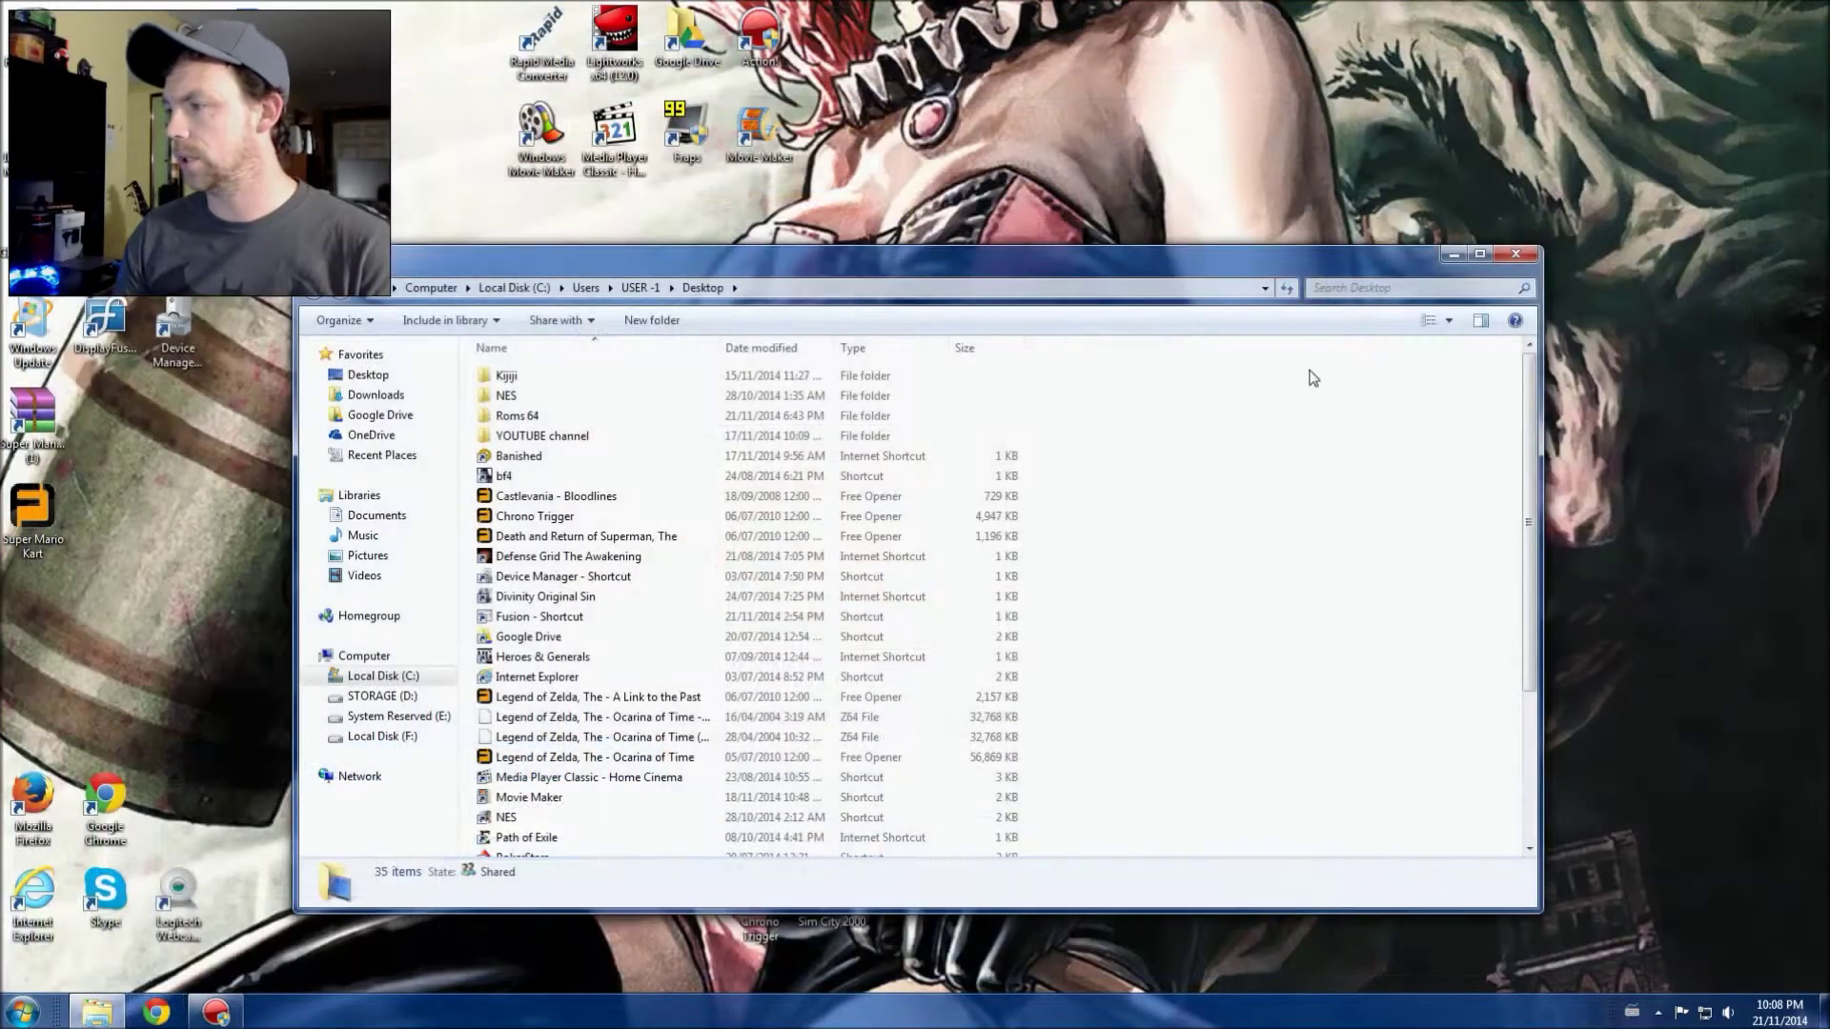
click(1515, 253)
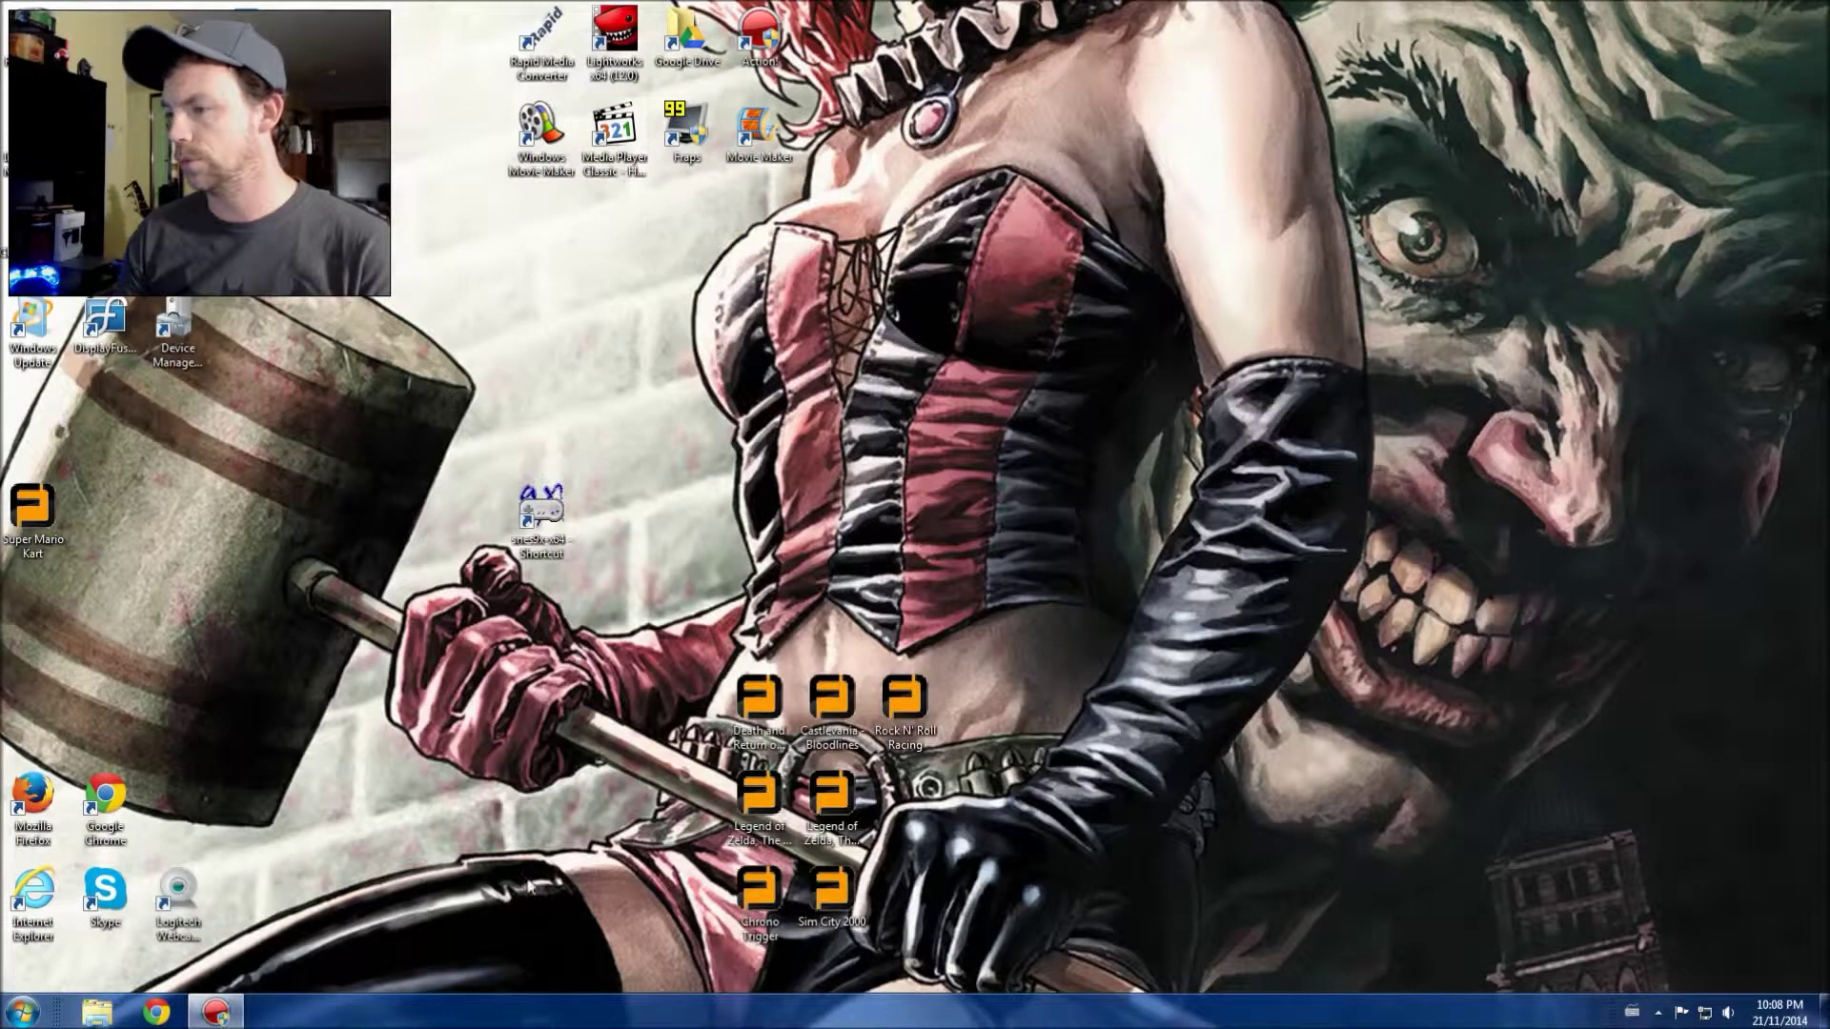
drag(36, 524, 758, 515)
double_click(759, 509)
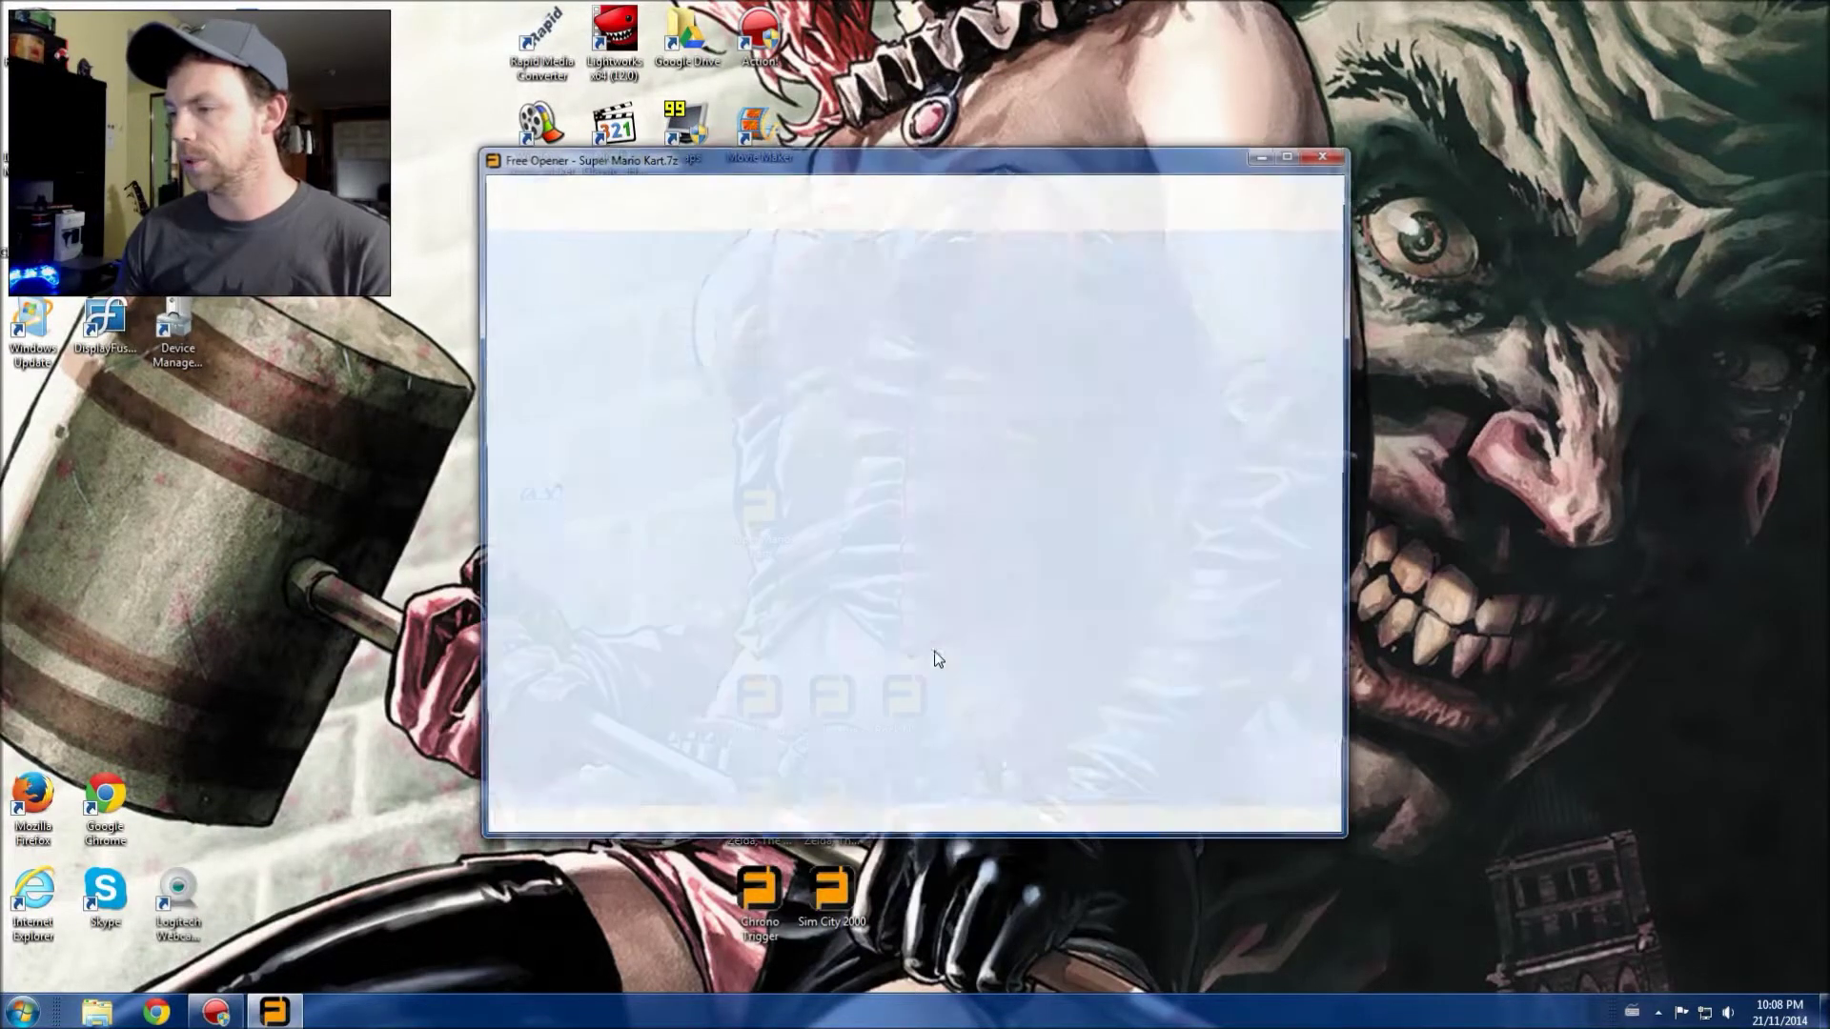
Move the archive window aside and open the SNES ROMS folder shortcut.
drag(671, 162, 912, 146)
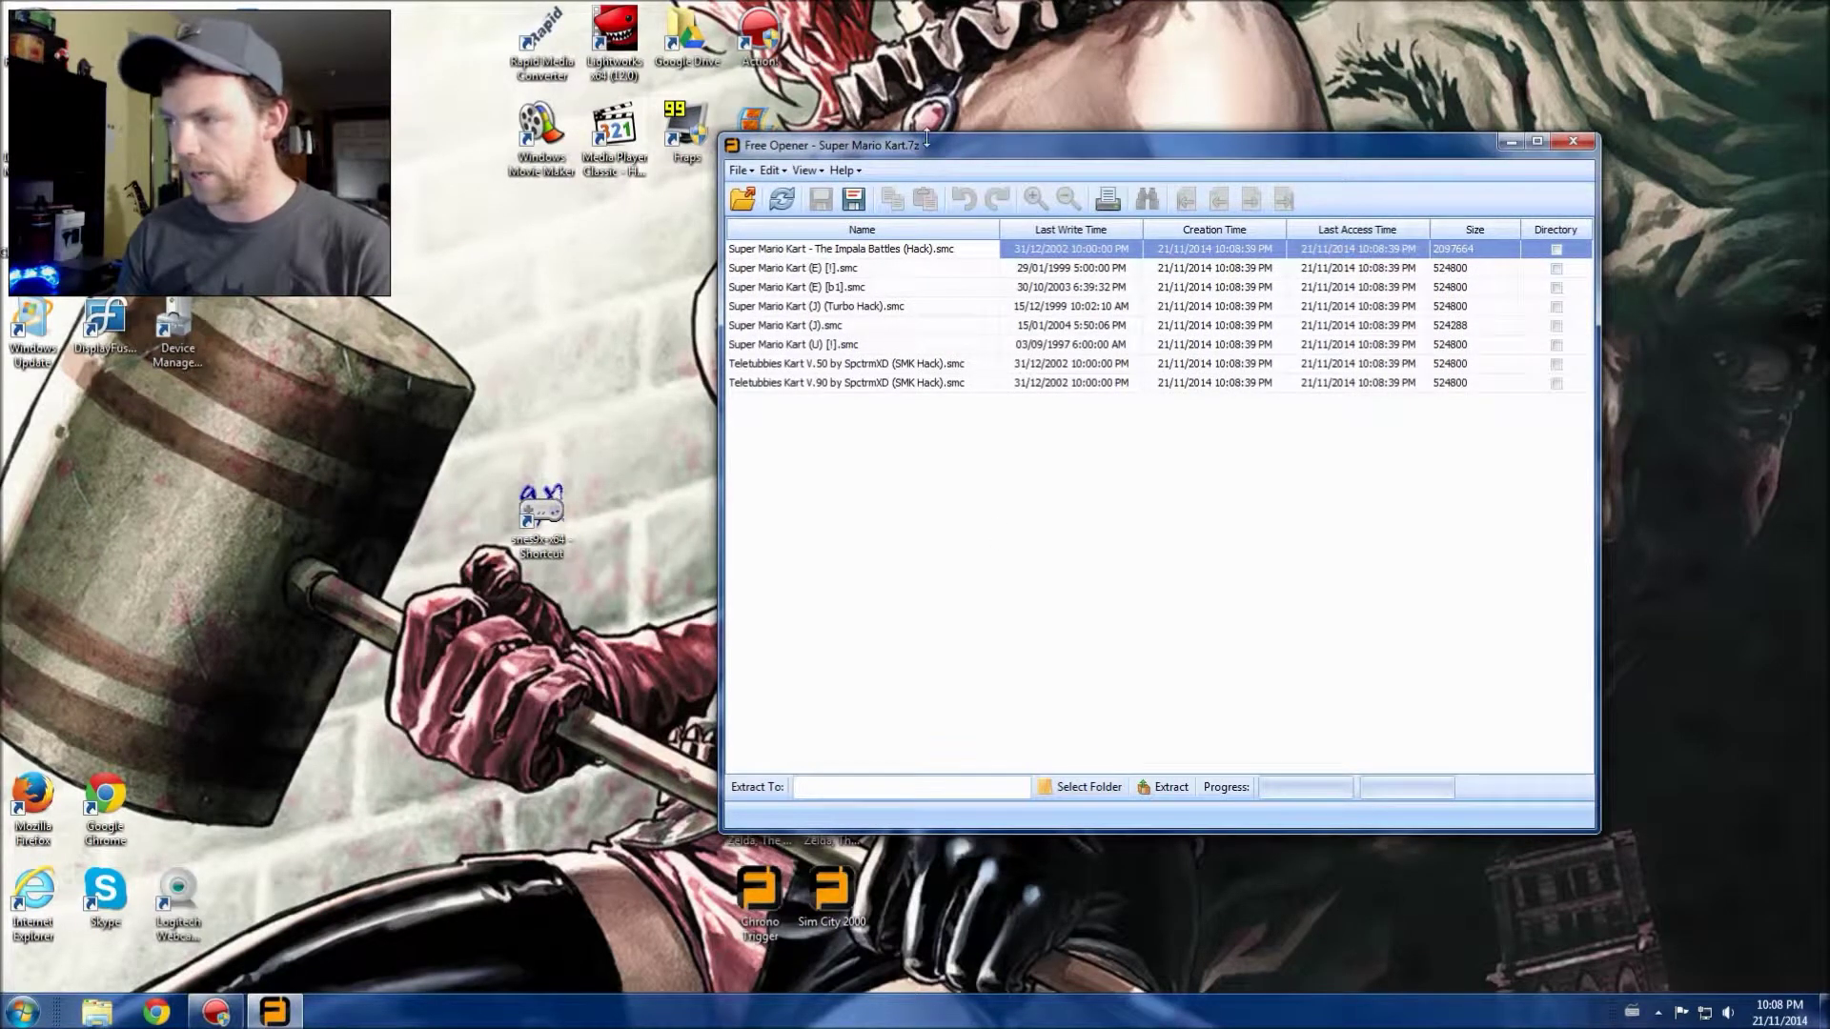
drag(930, 141, 1067, 105)
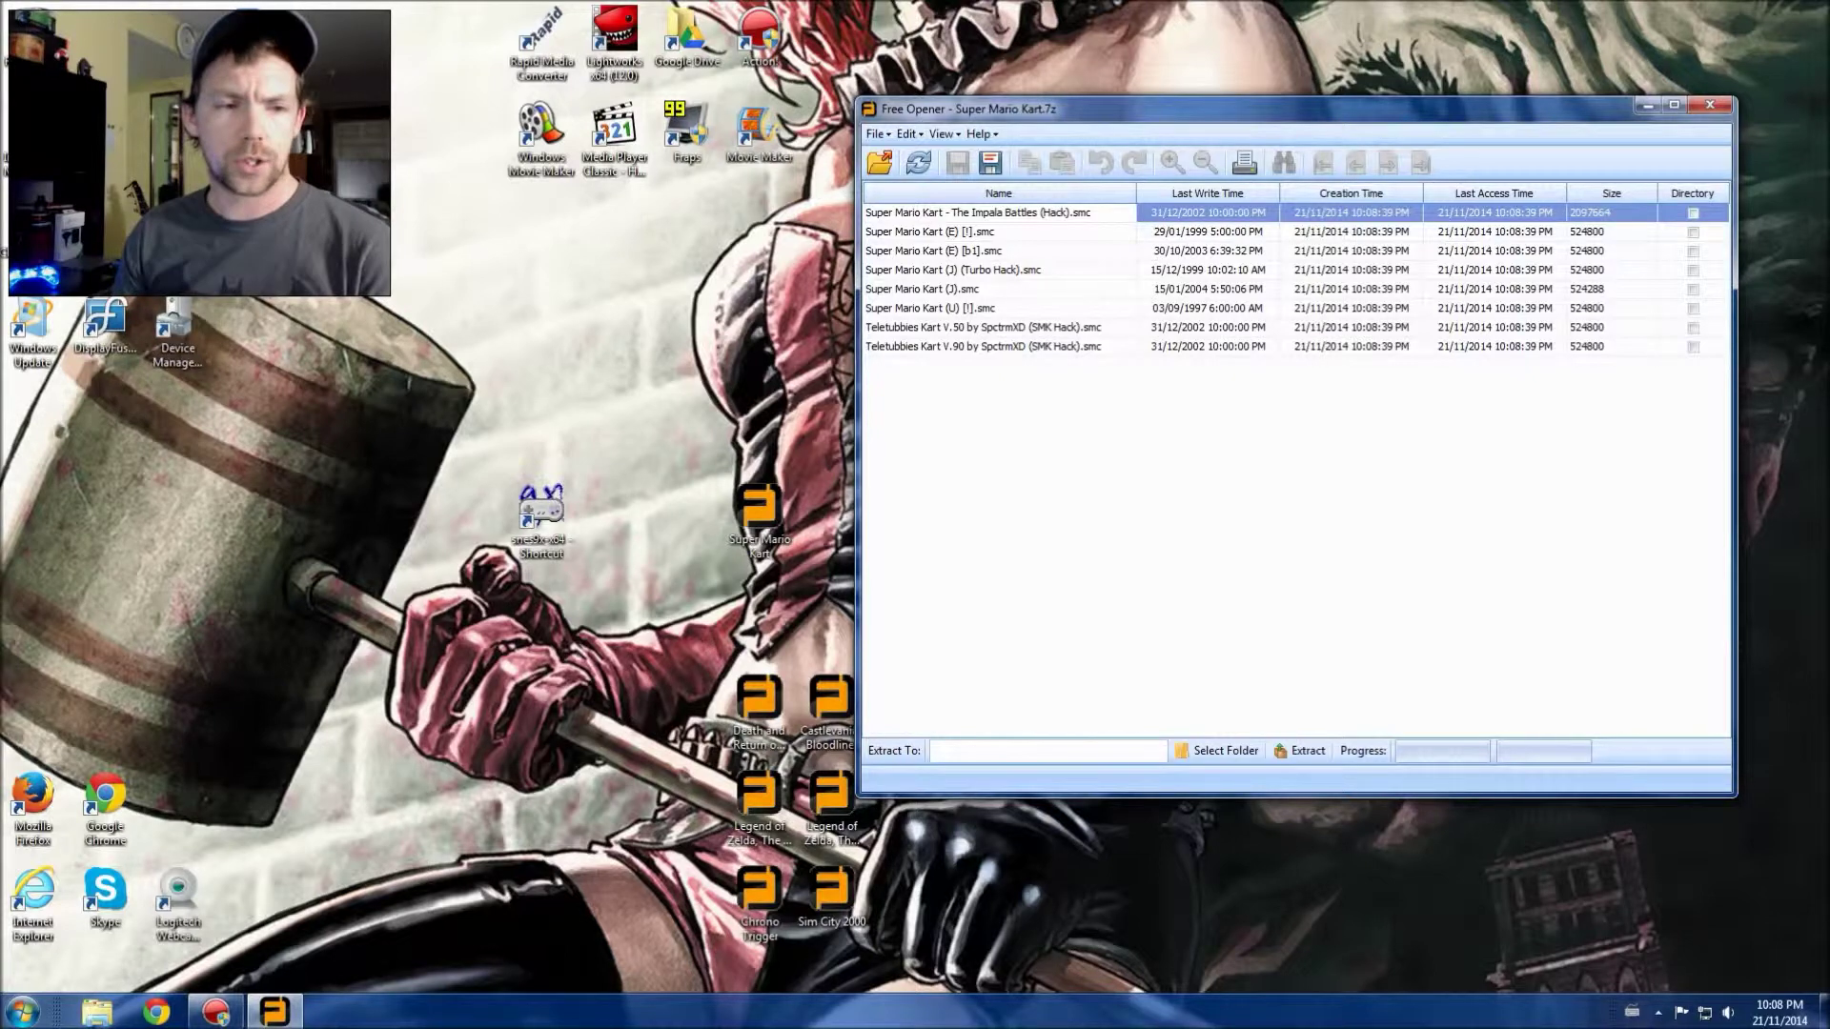
drag(972, 213, 627, 513)
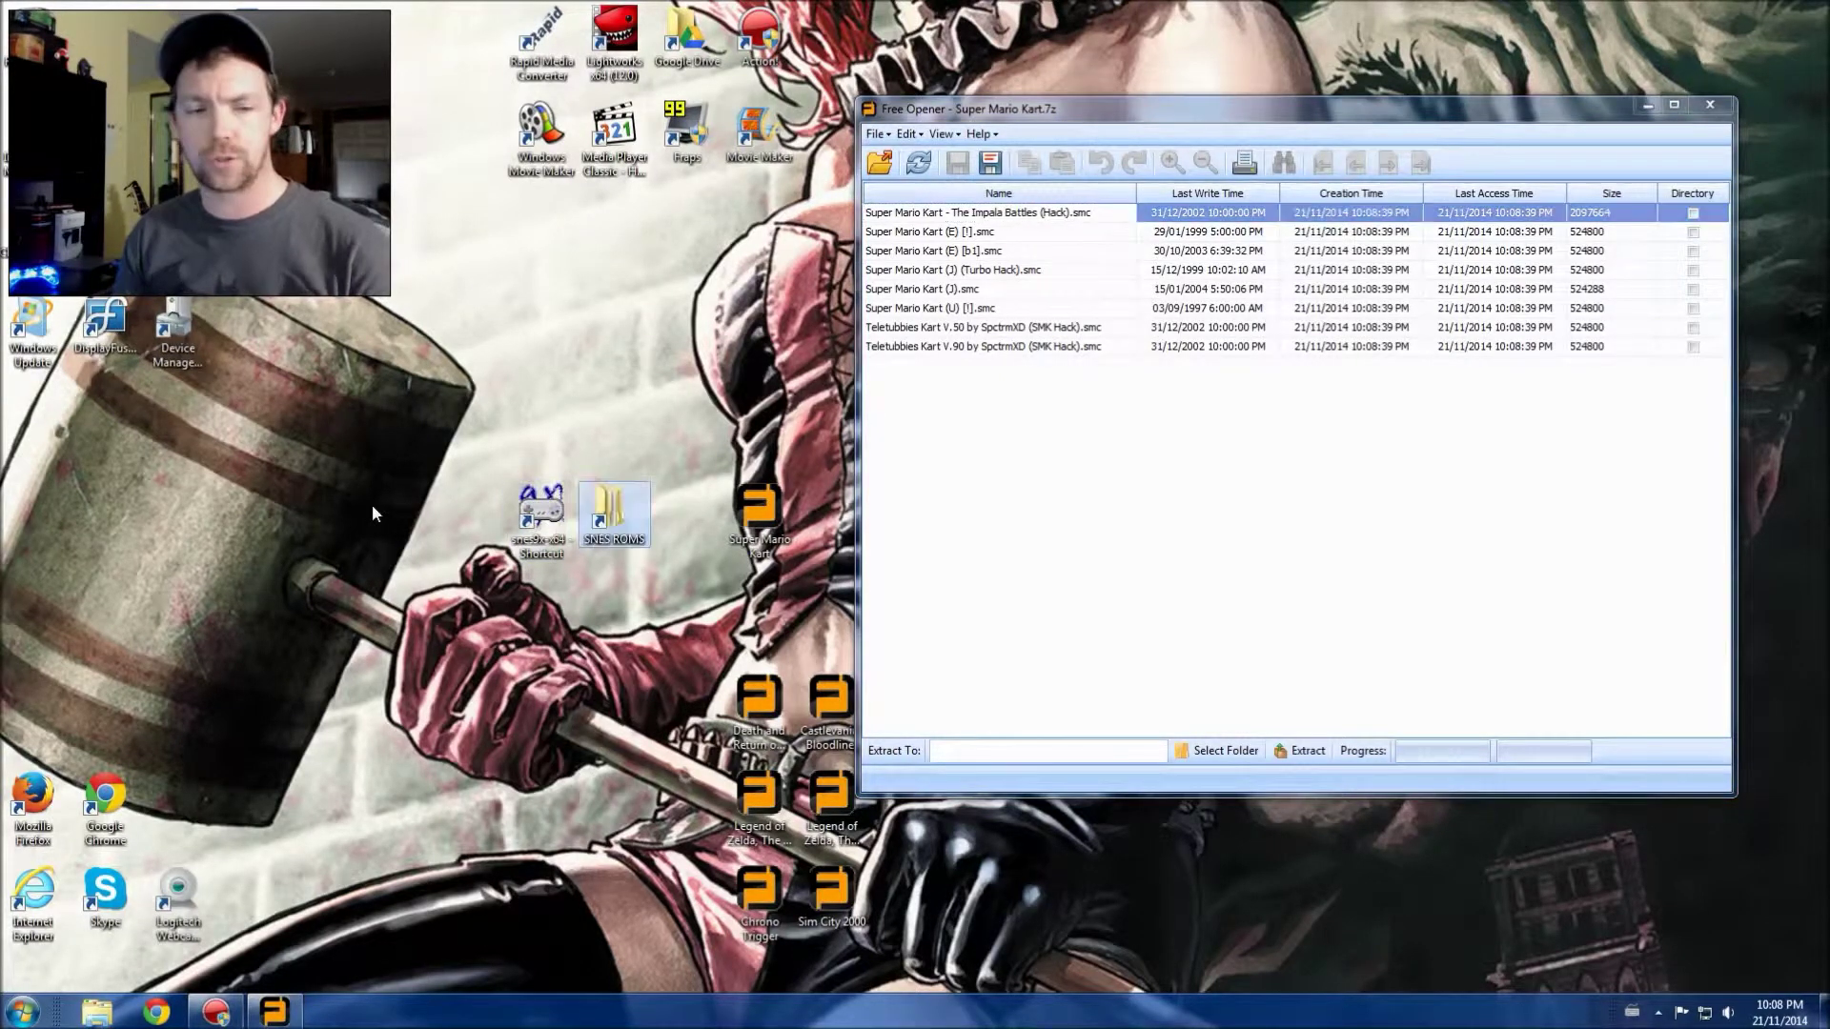
double_click(609, 516)
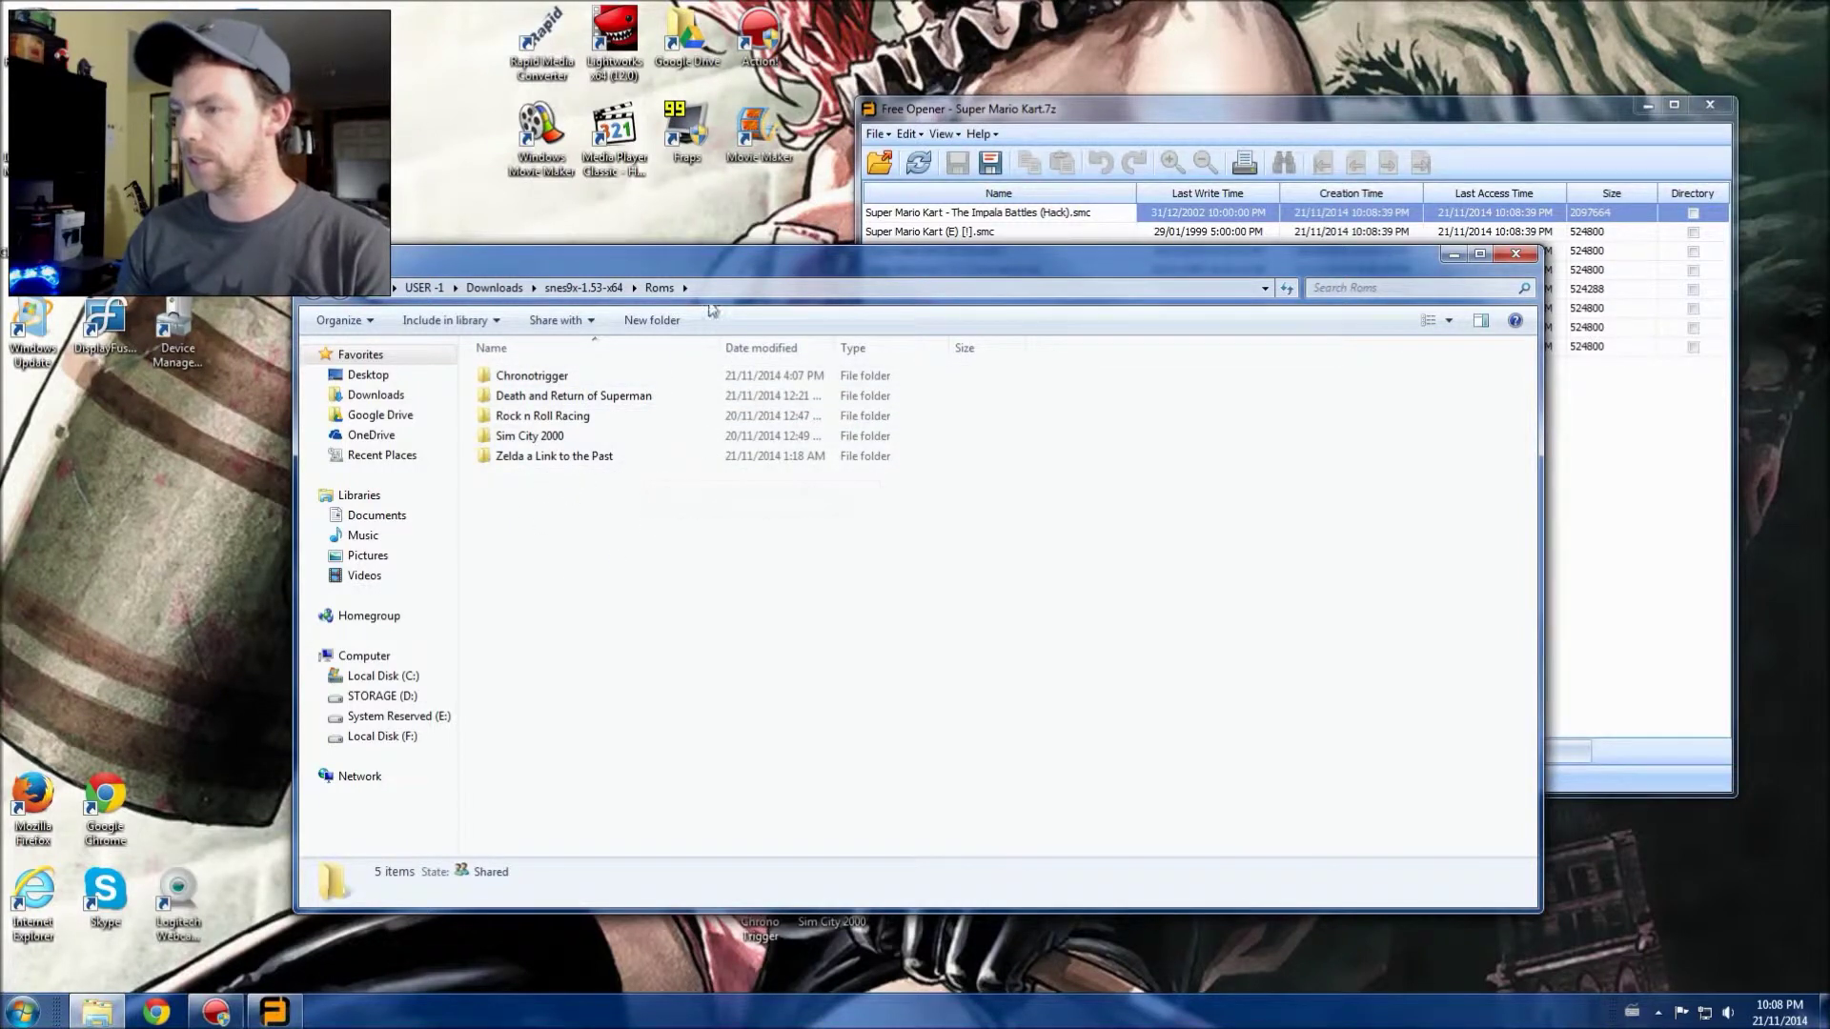
Create a folder named 'Super Mario Kart' inside Roms and open it.
drag(715, 270, 715, 297)
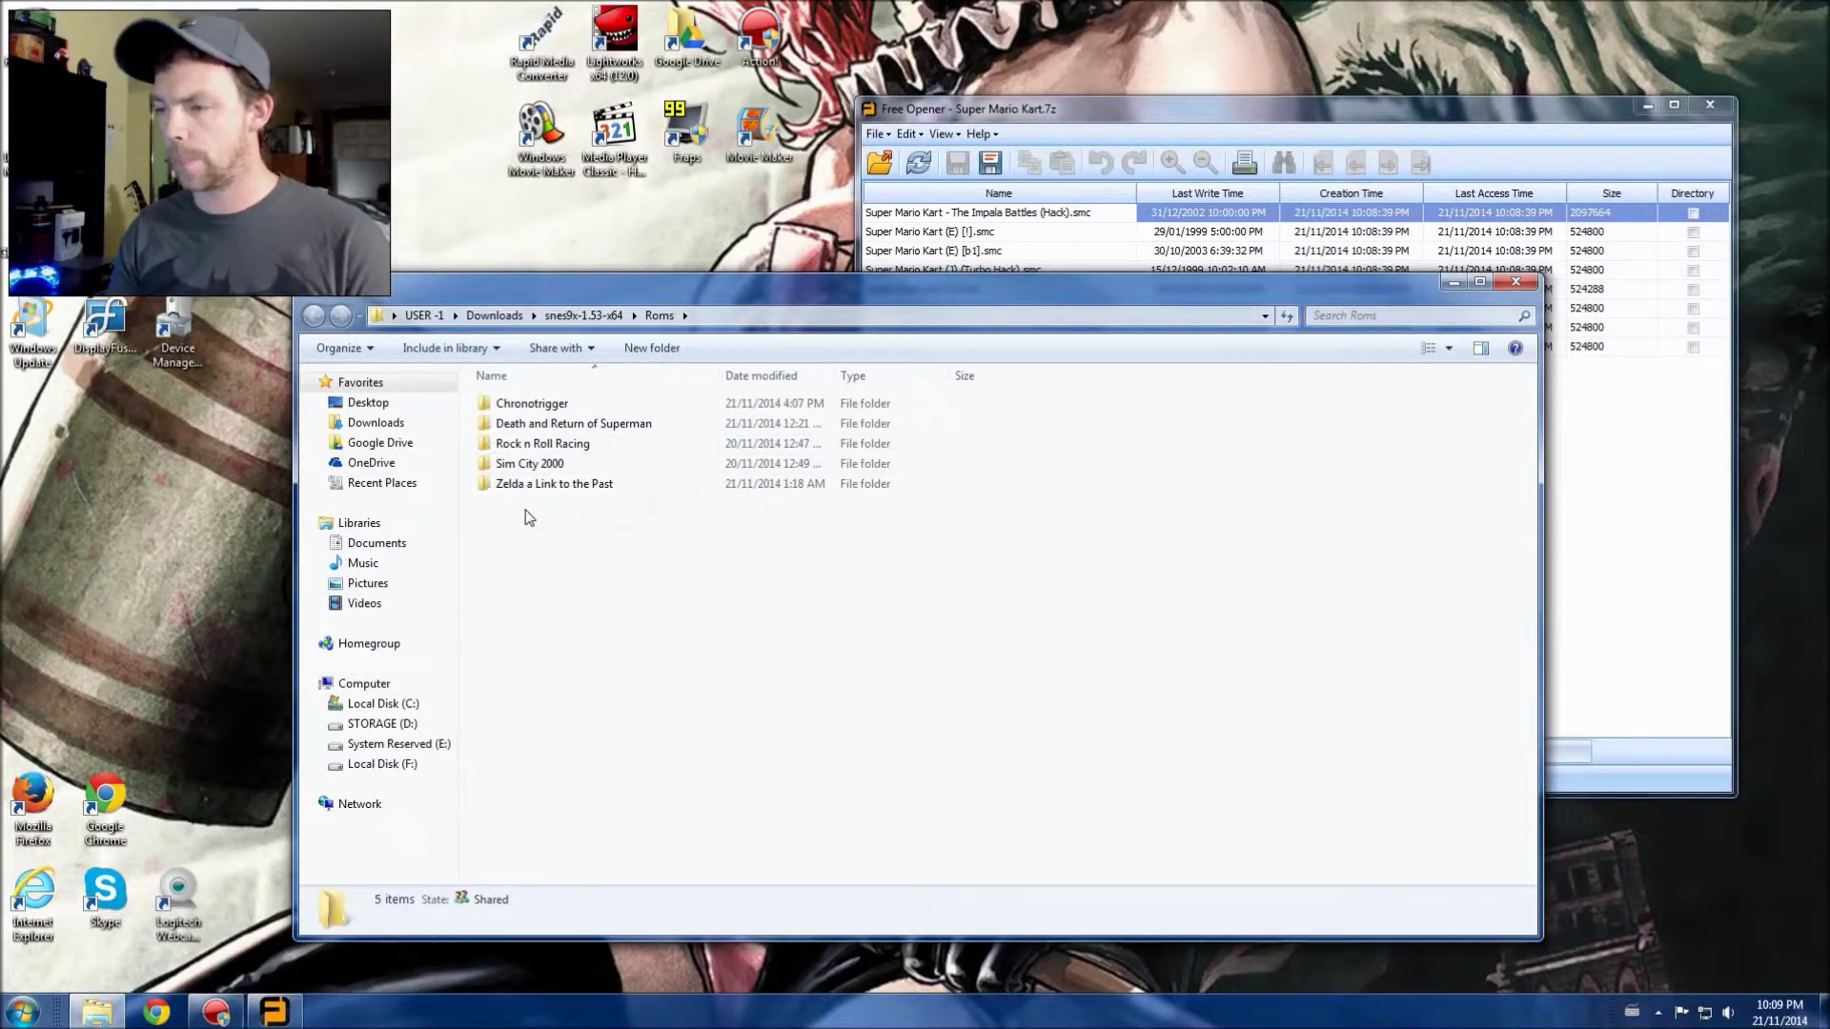
drag(774, 282, 698, 429)
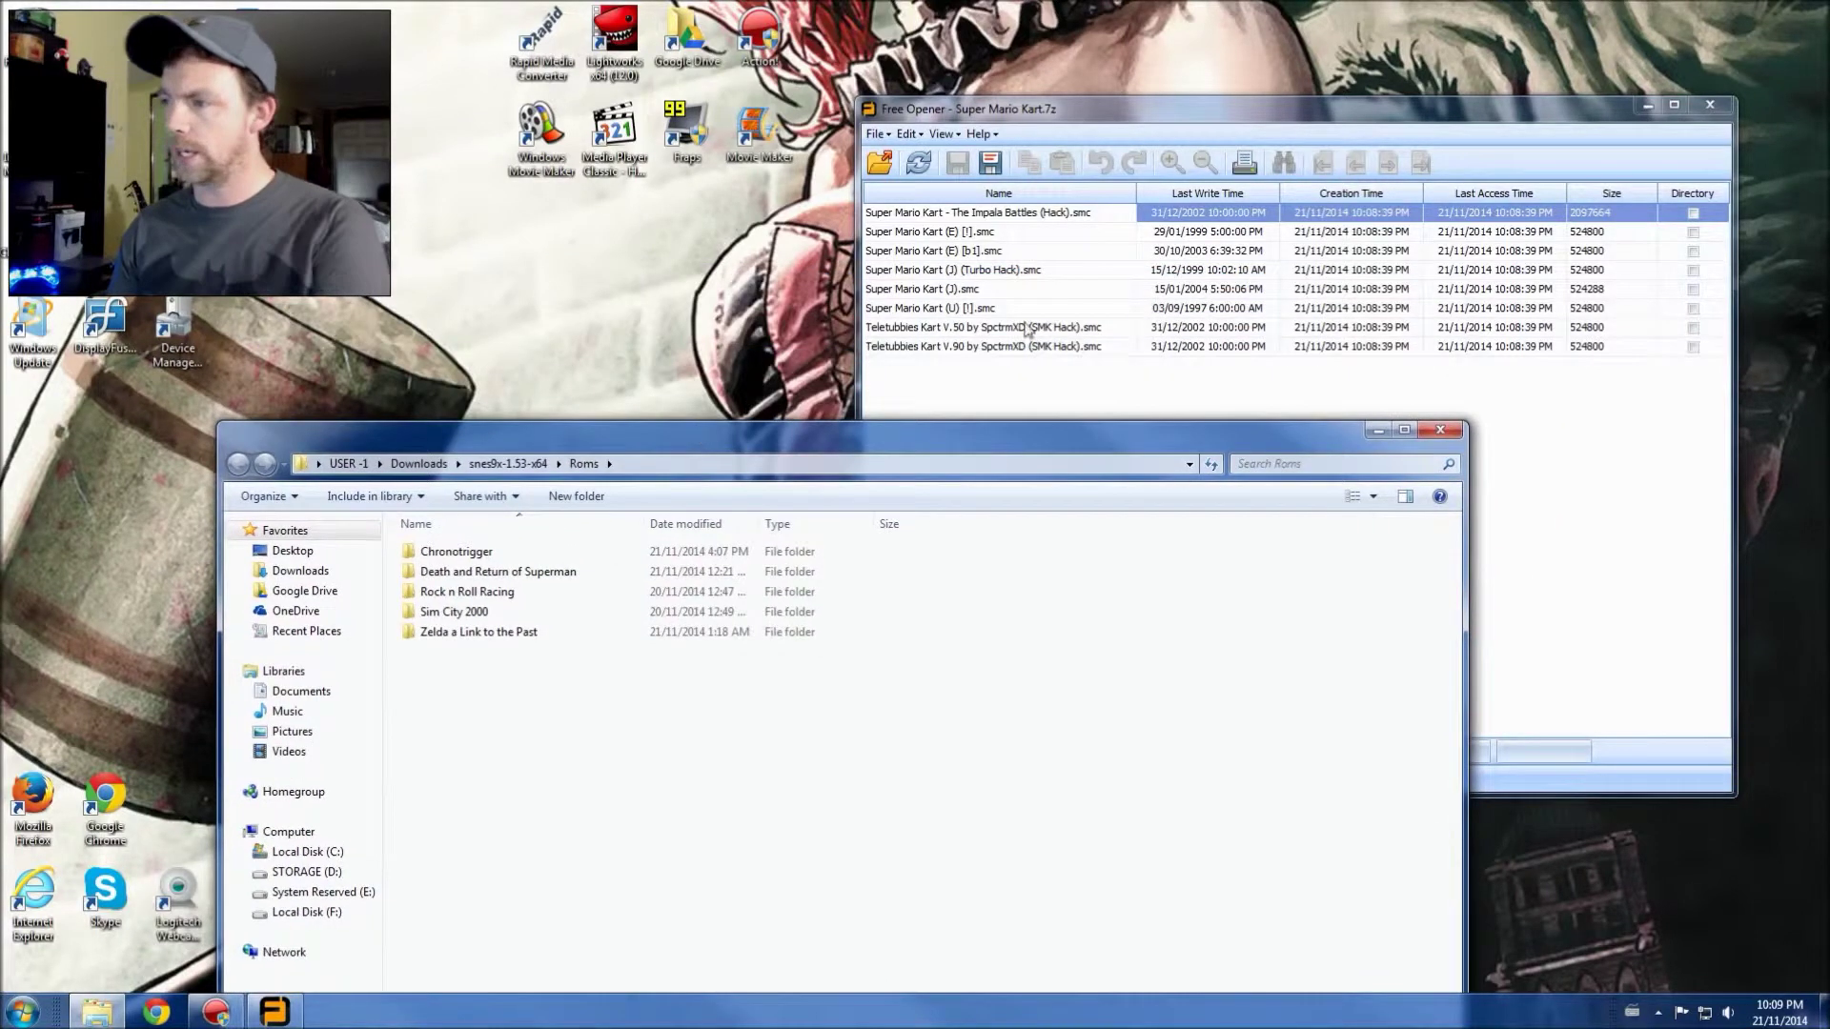
drag(756, 440, 558, 289)
right_click(255, 545)
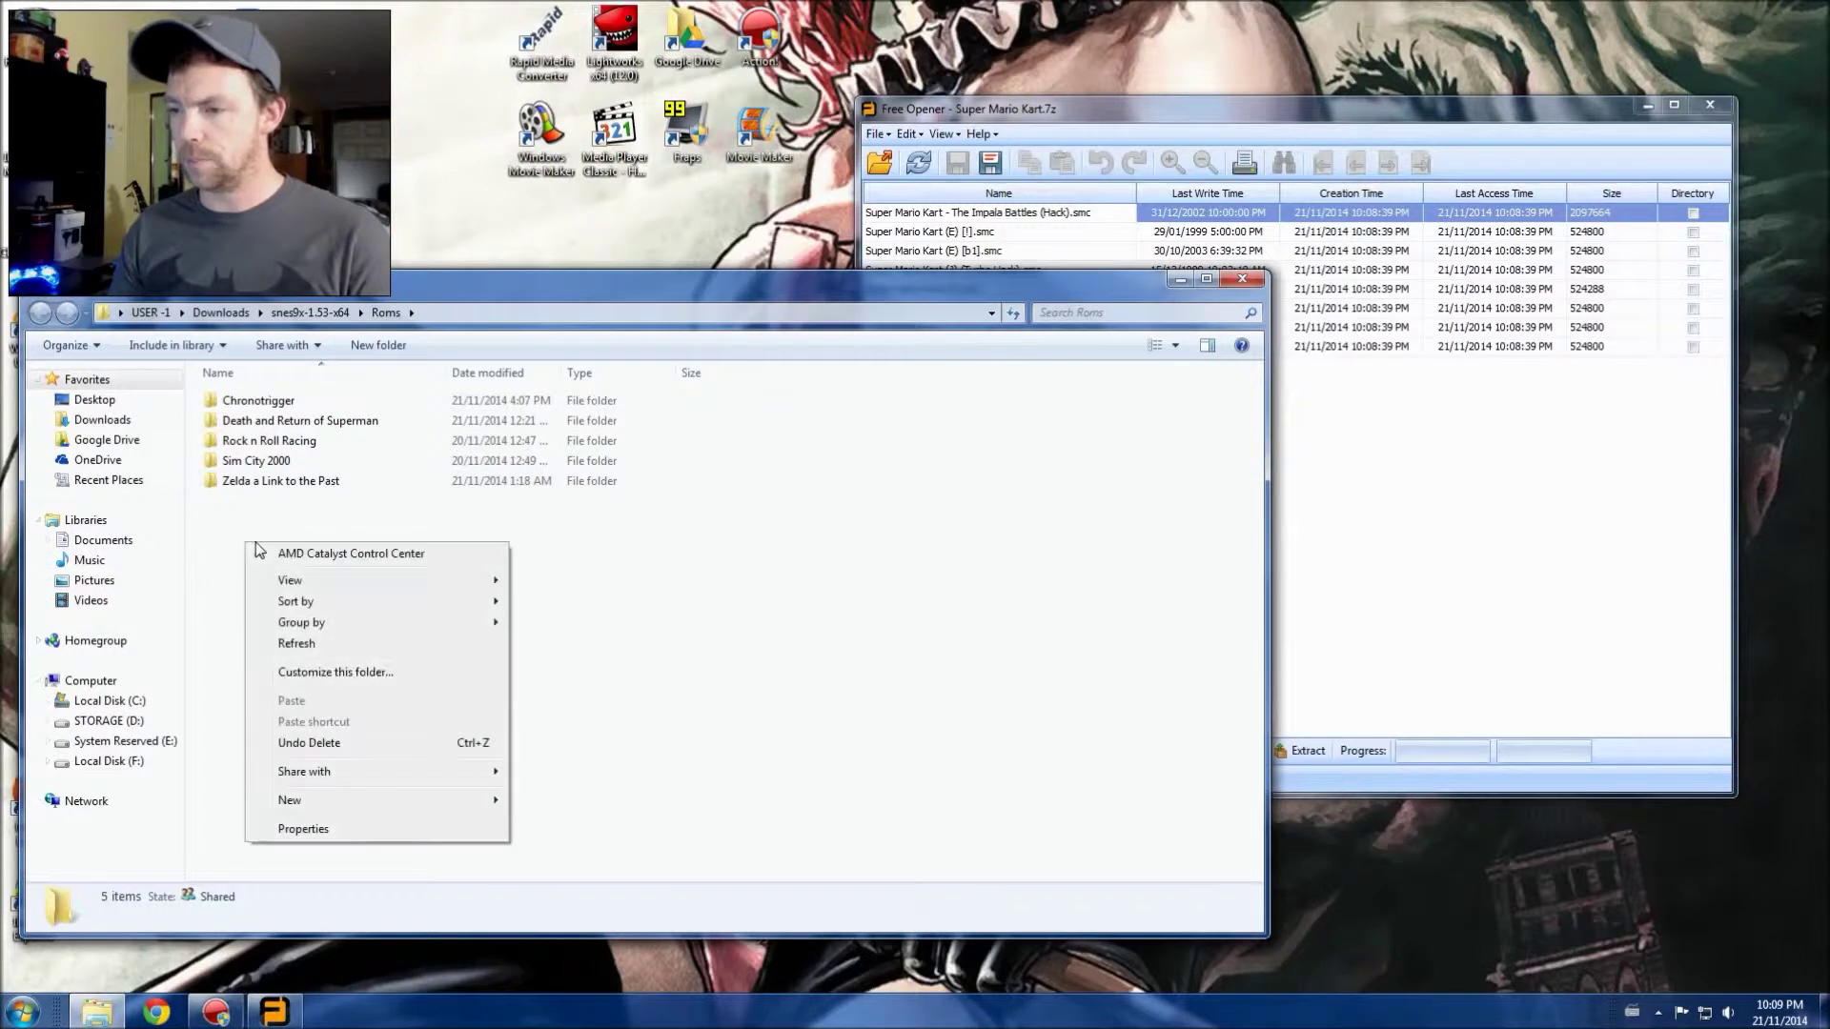
mouse_move(429, 802)
click(545, 805)
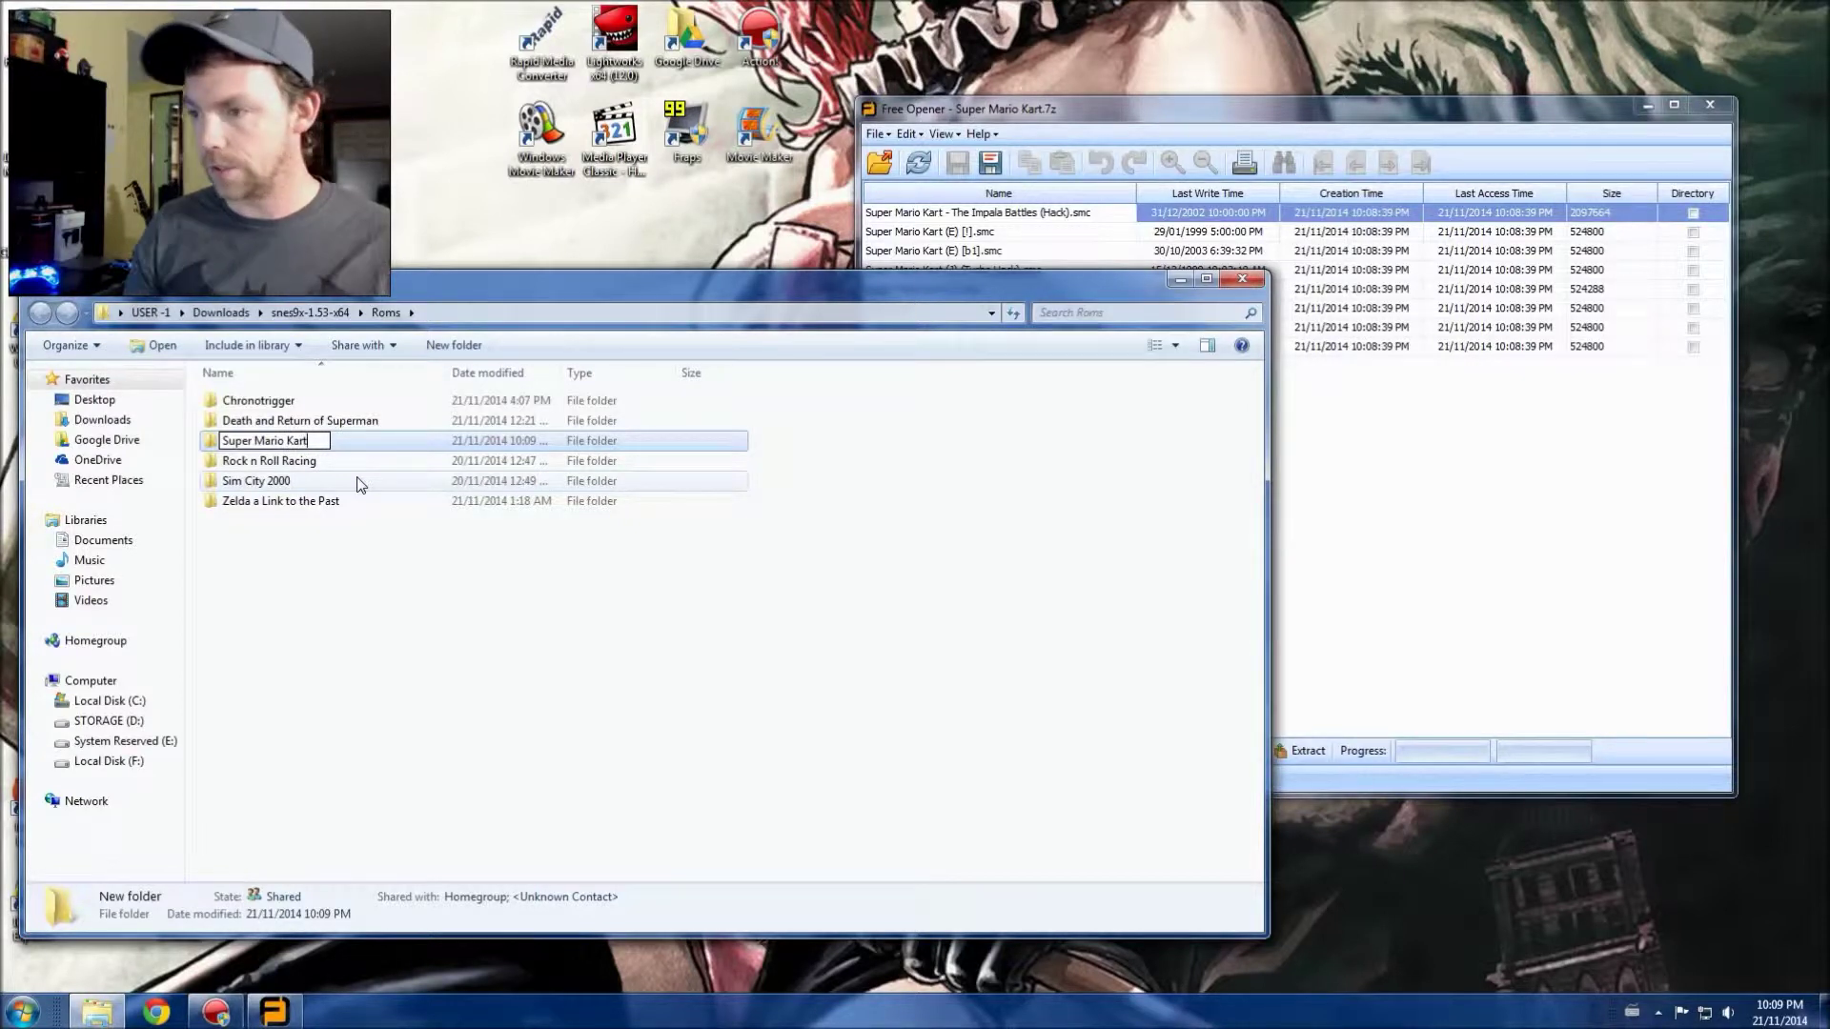
key(Return)
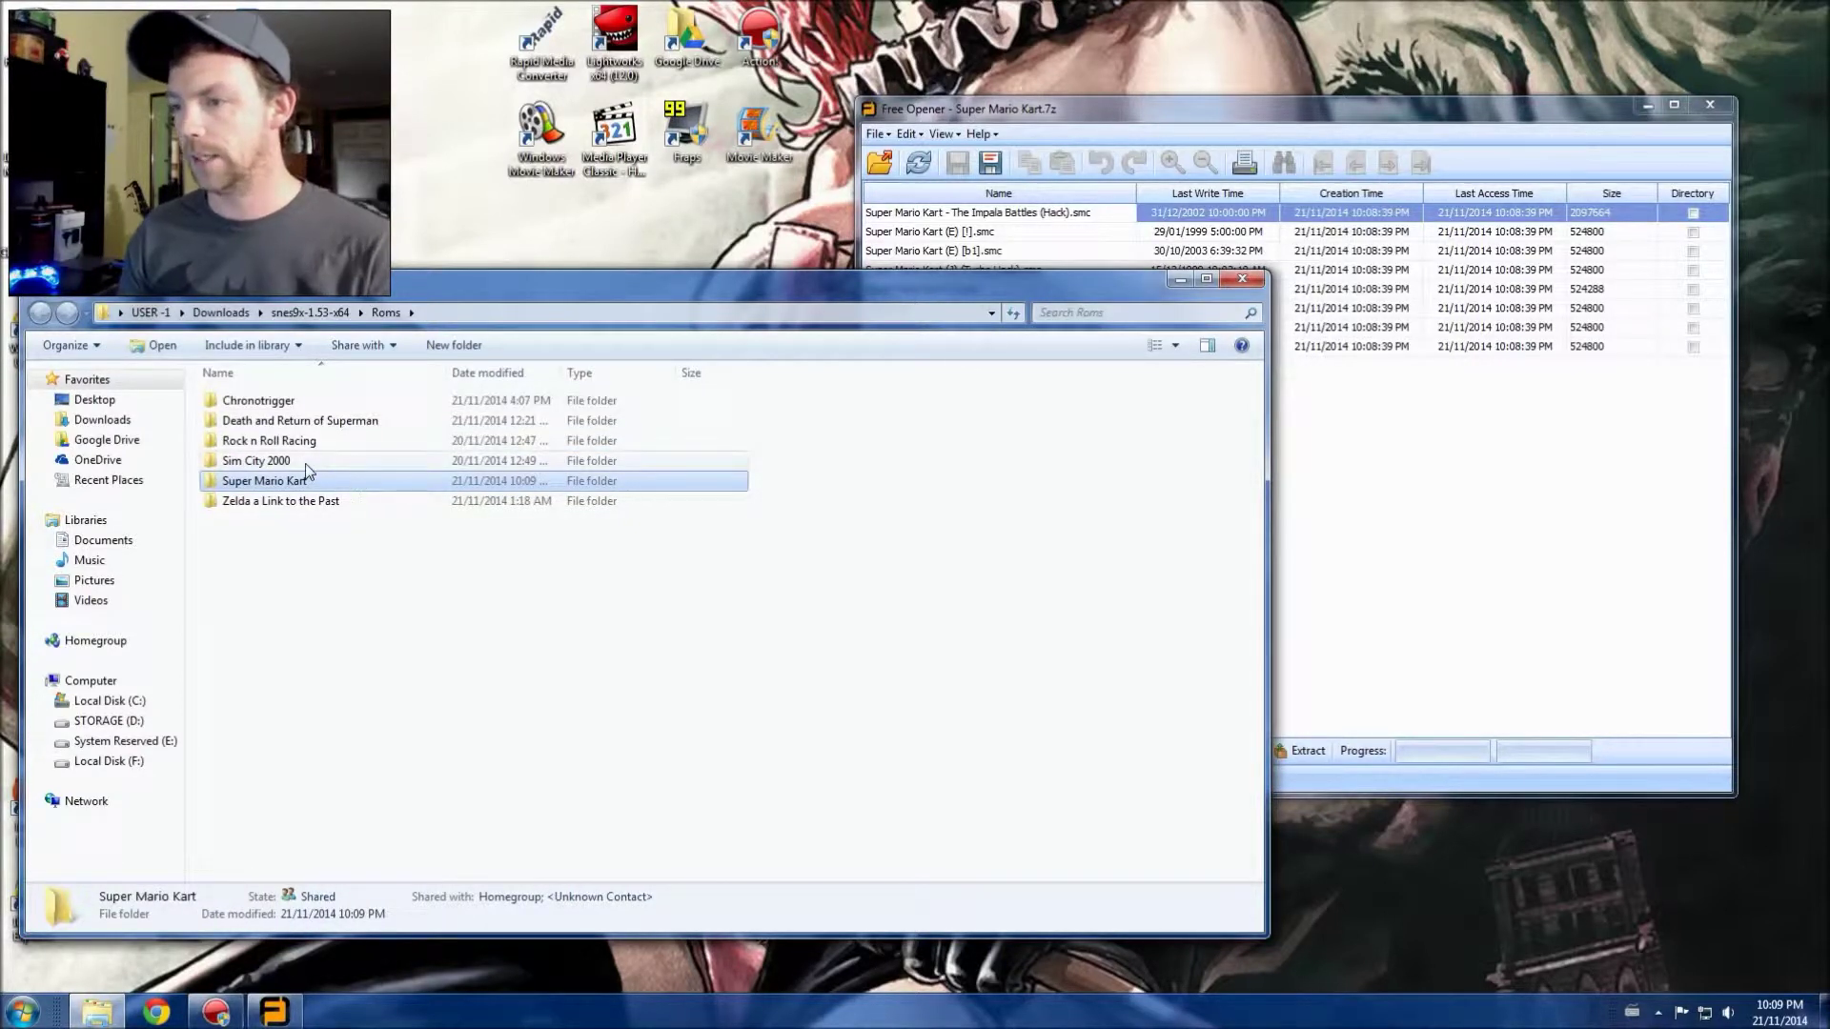
double_click(259, 480)
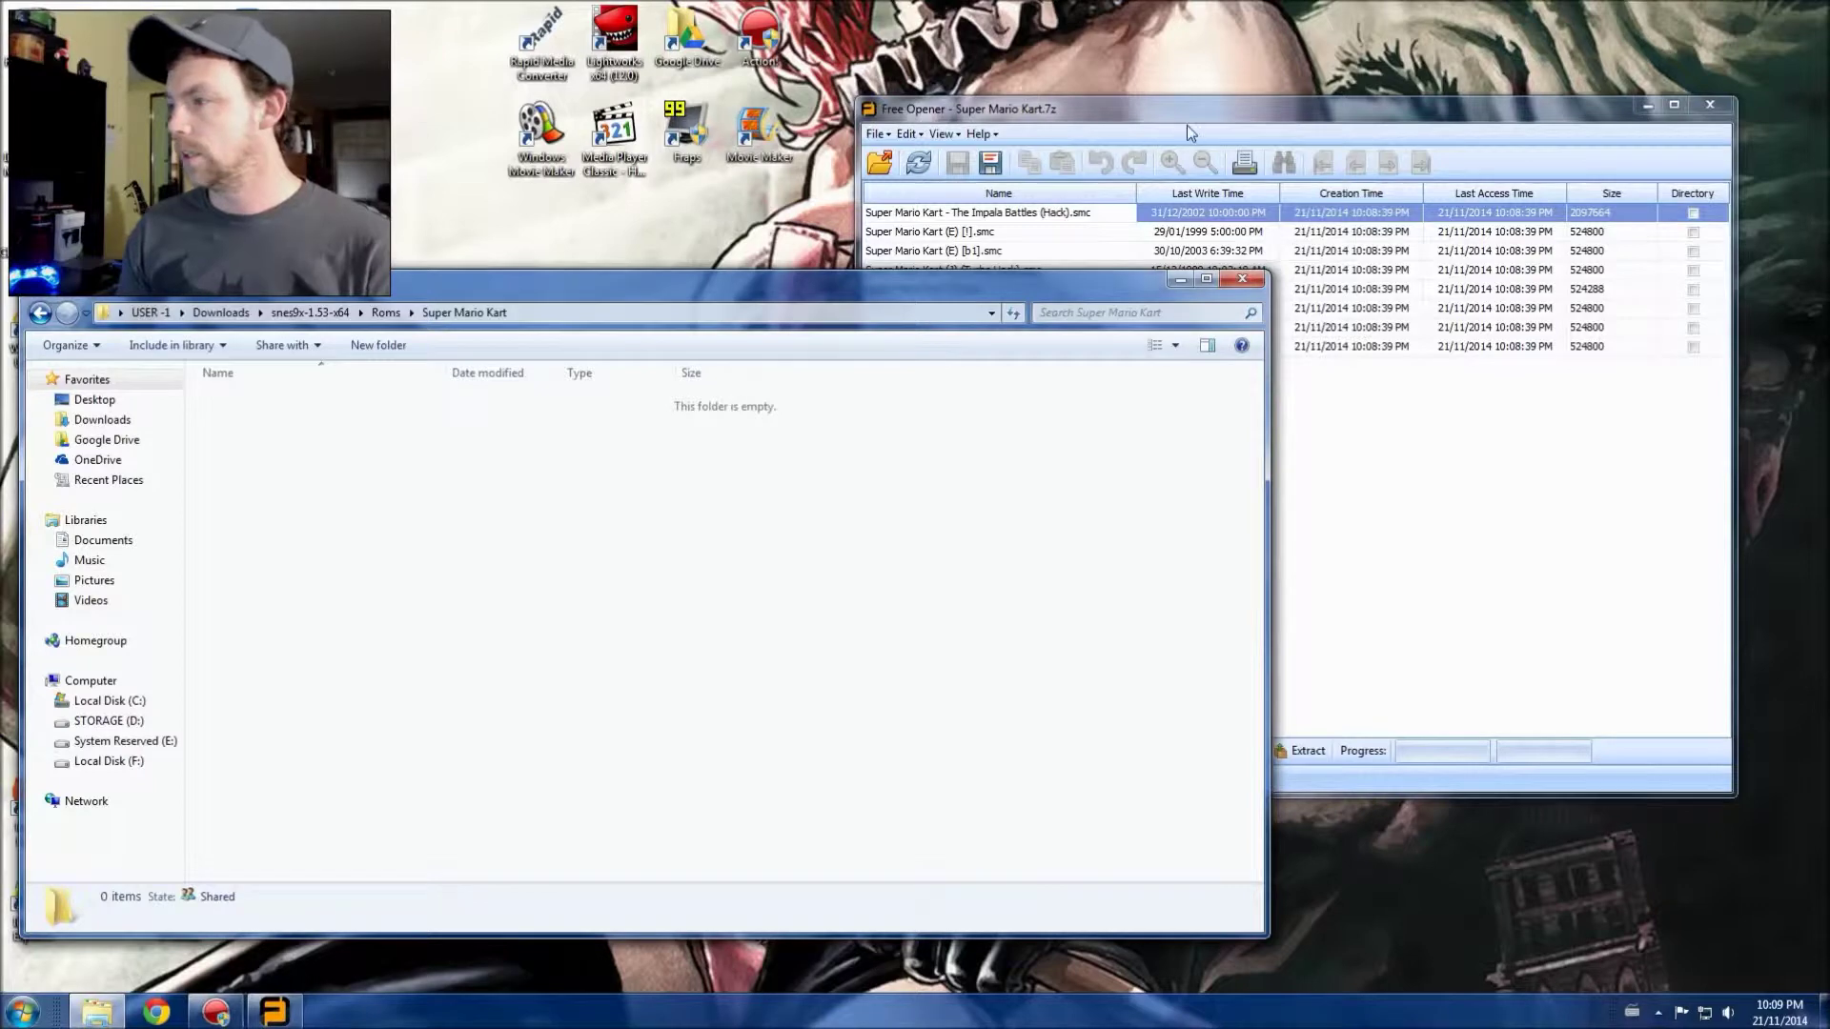
drag(1187, 124, 1288, 98)
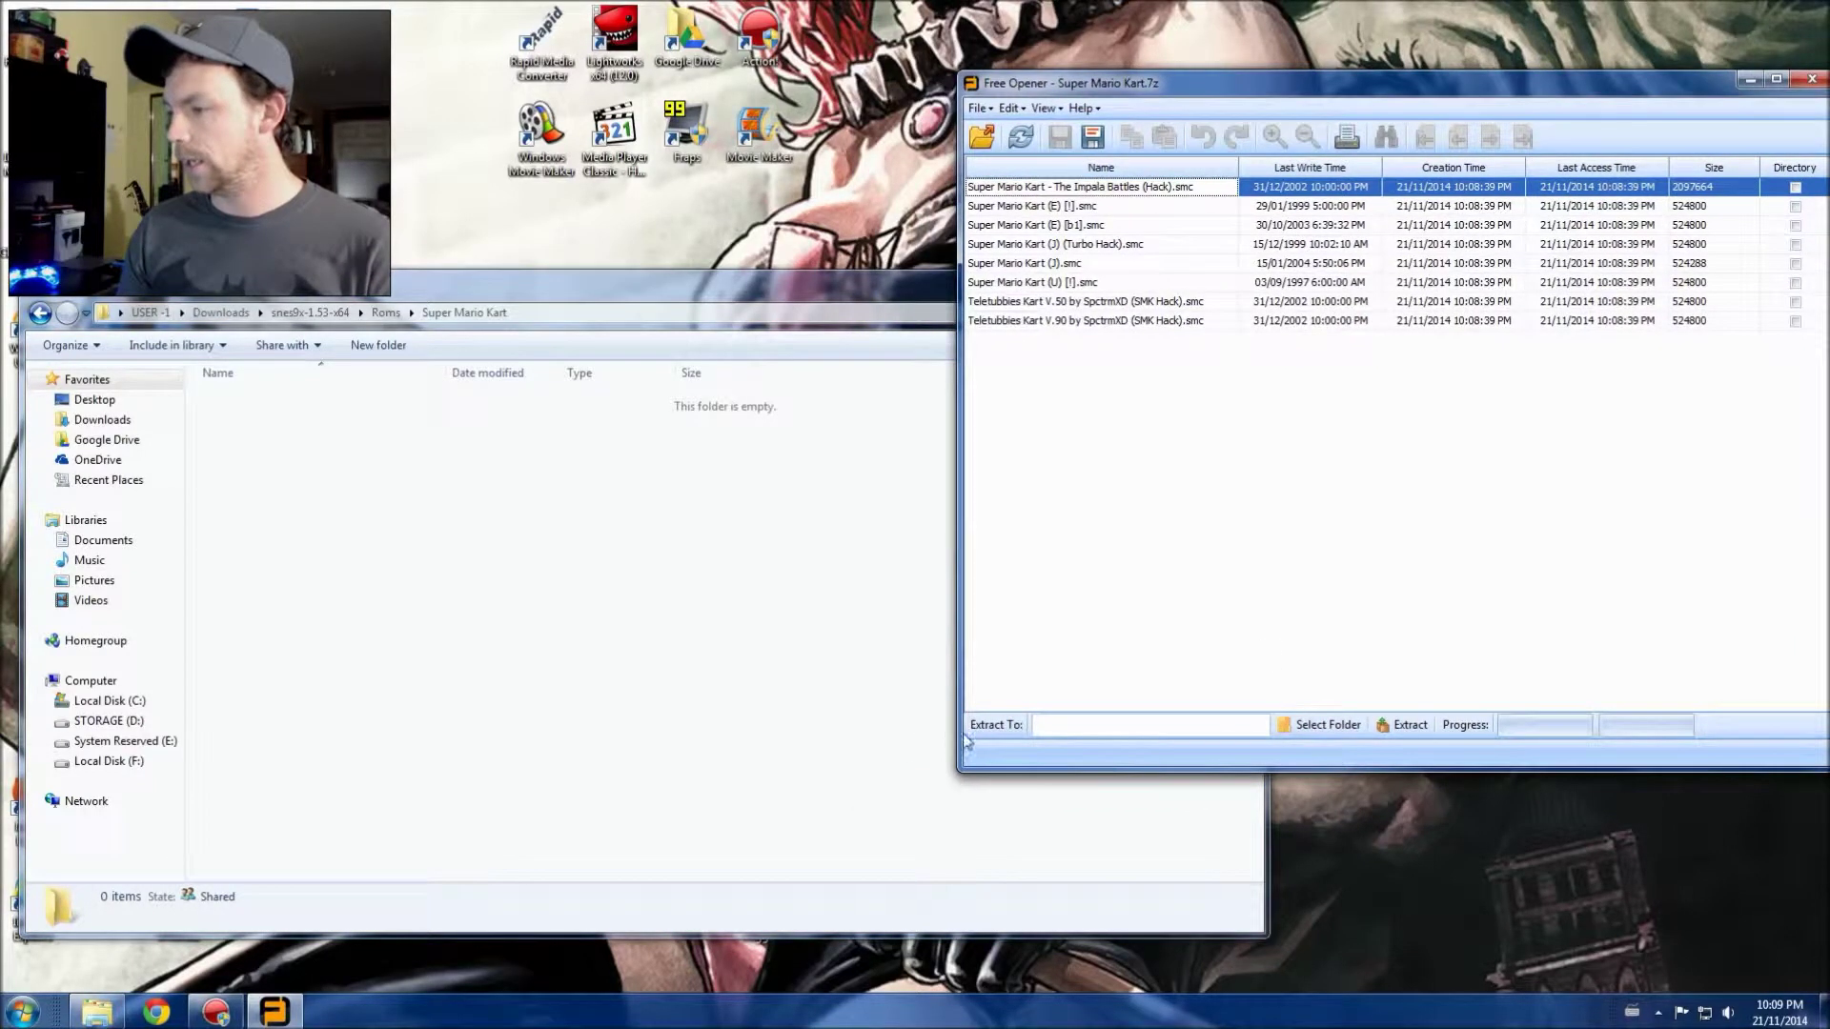
Browse the extraction folder picker to Downloads > snes9x-1.53-x64 > Roms.
click(1307, 729)
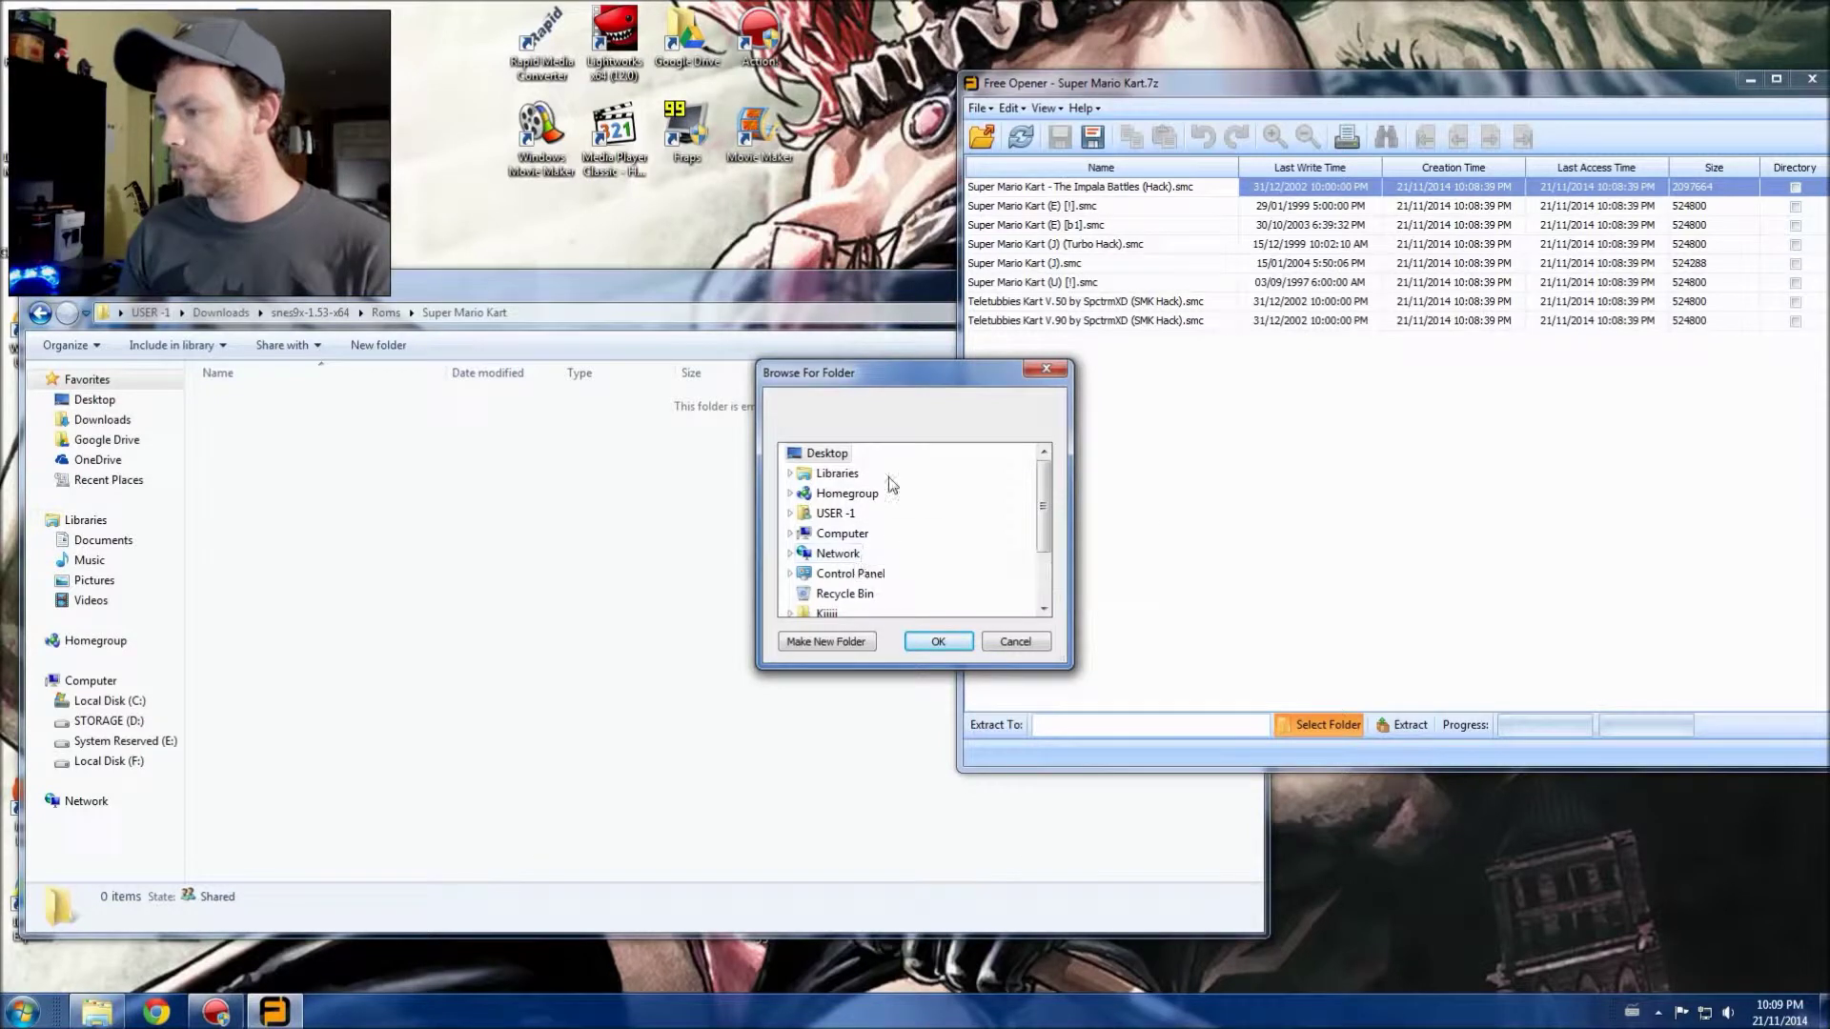
mouse_move(1043, 498)
mouse_down()
mouse_move(1053, 546)
mouse_move(1040, 506)
mouse_up()
double_click(839, 515)
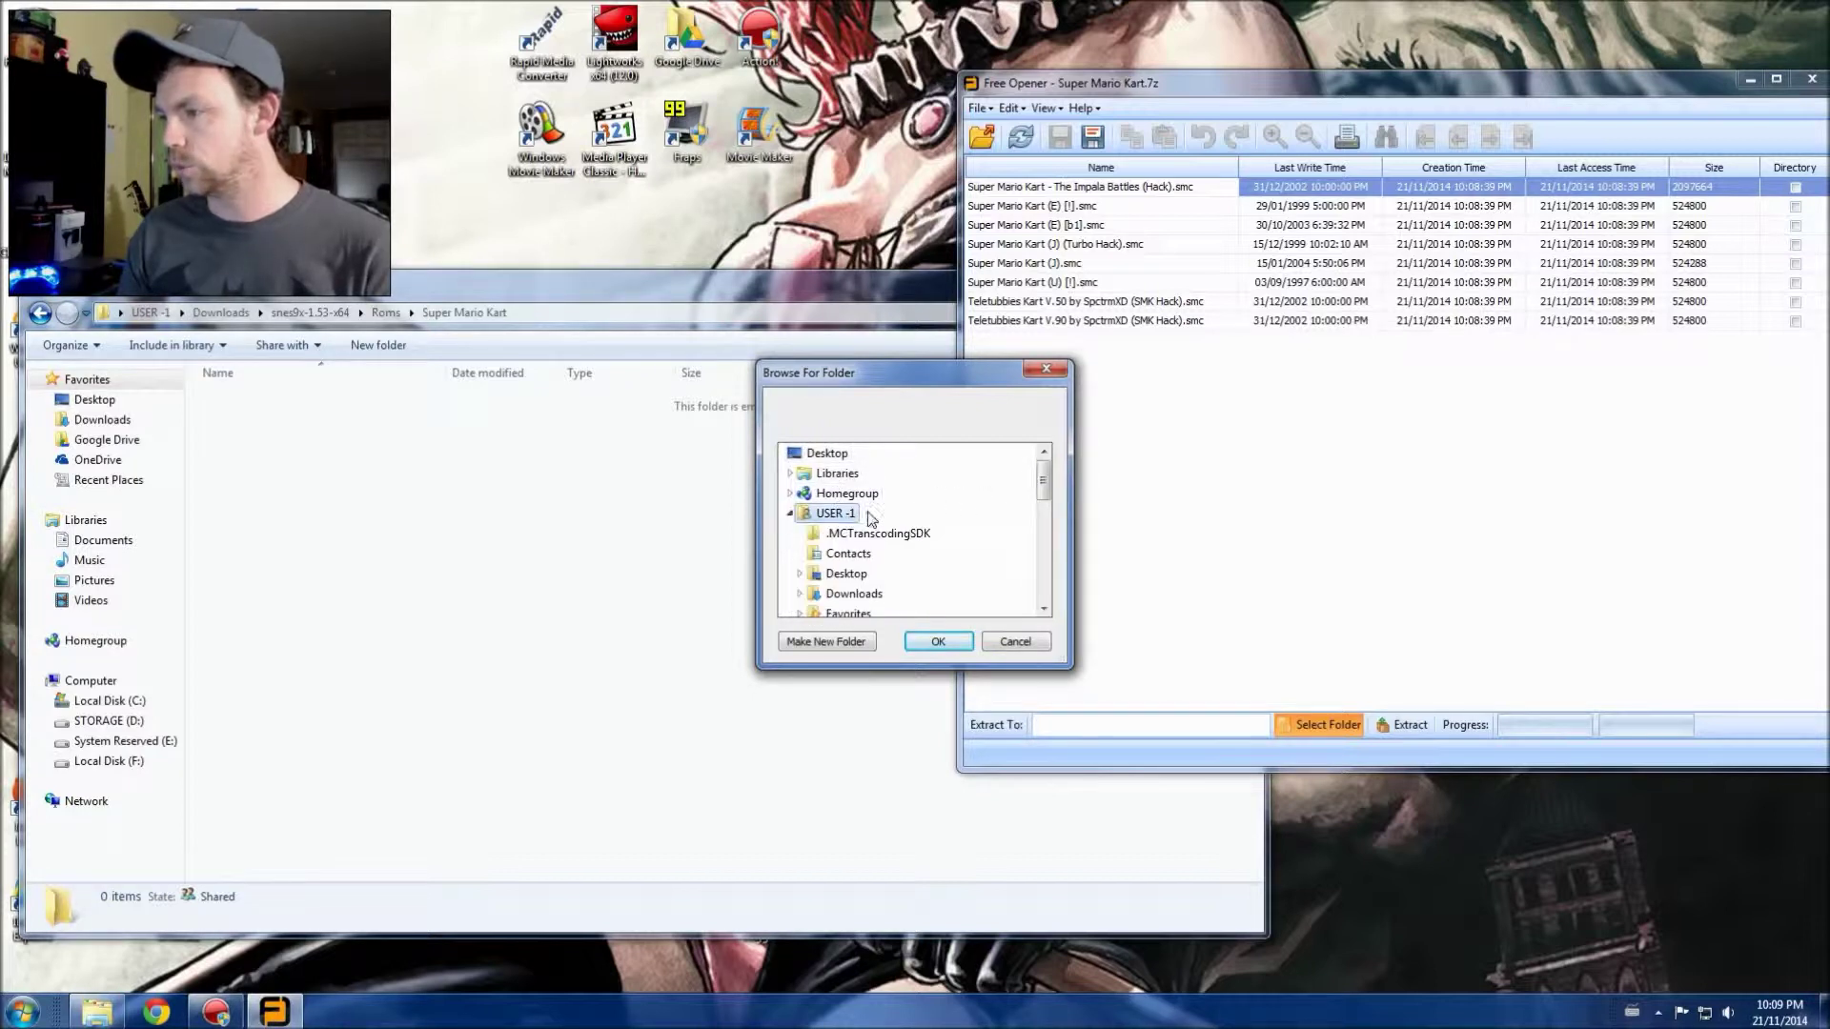
click(858, 534)
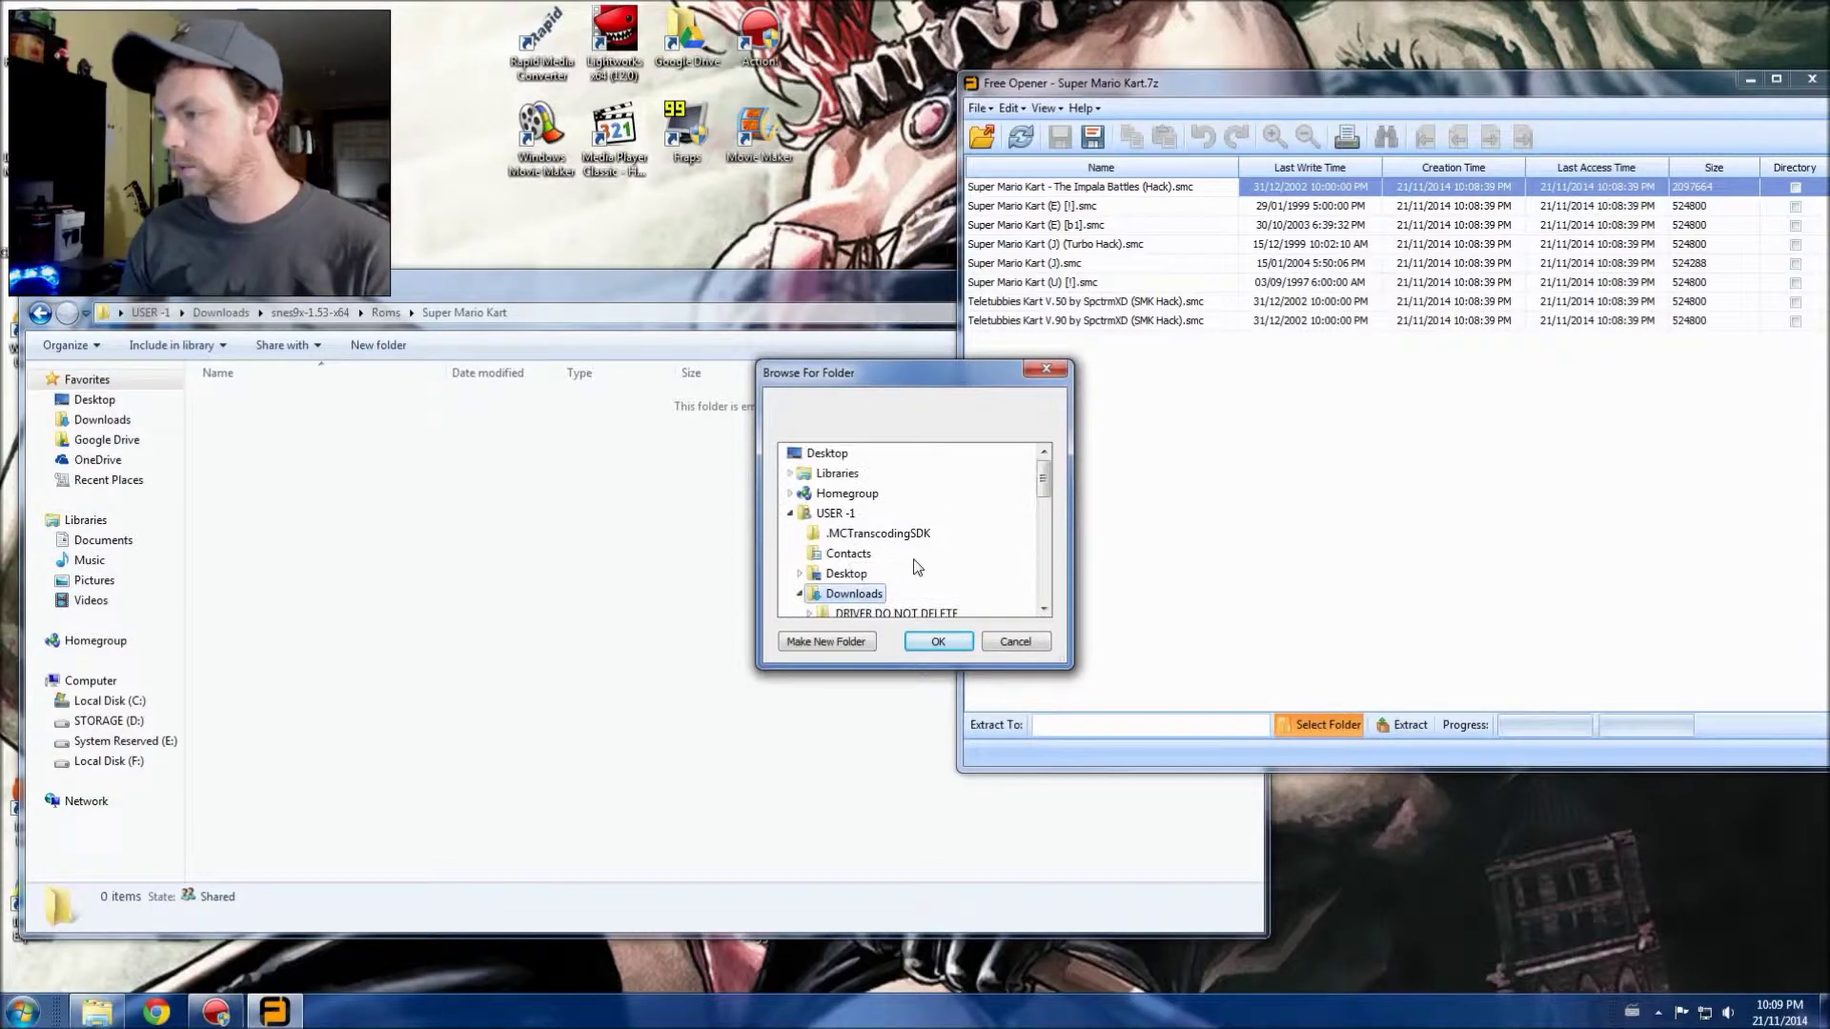
click(895, 573)
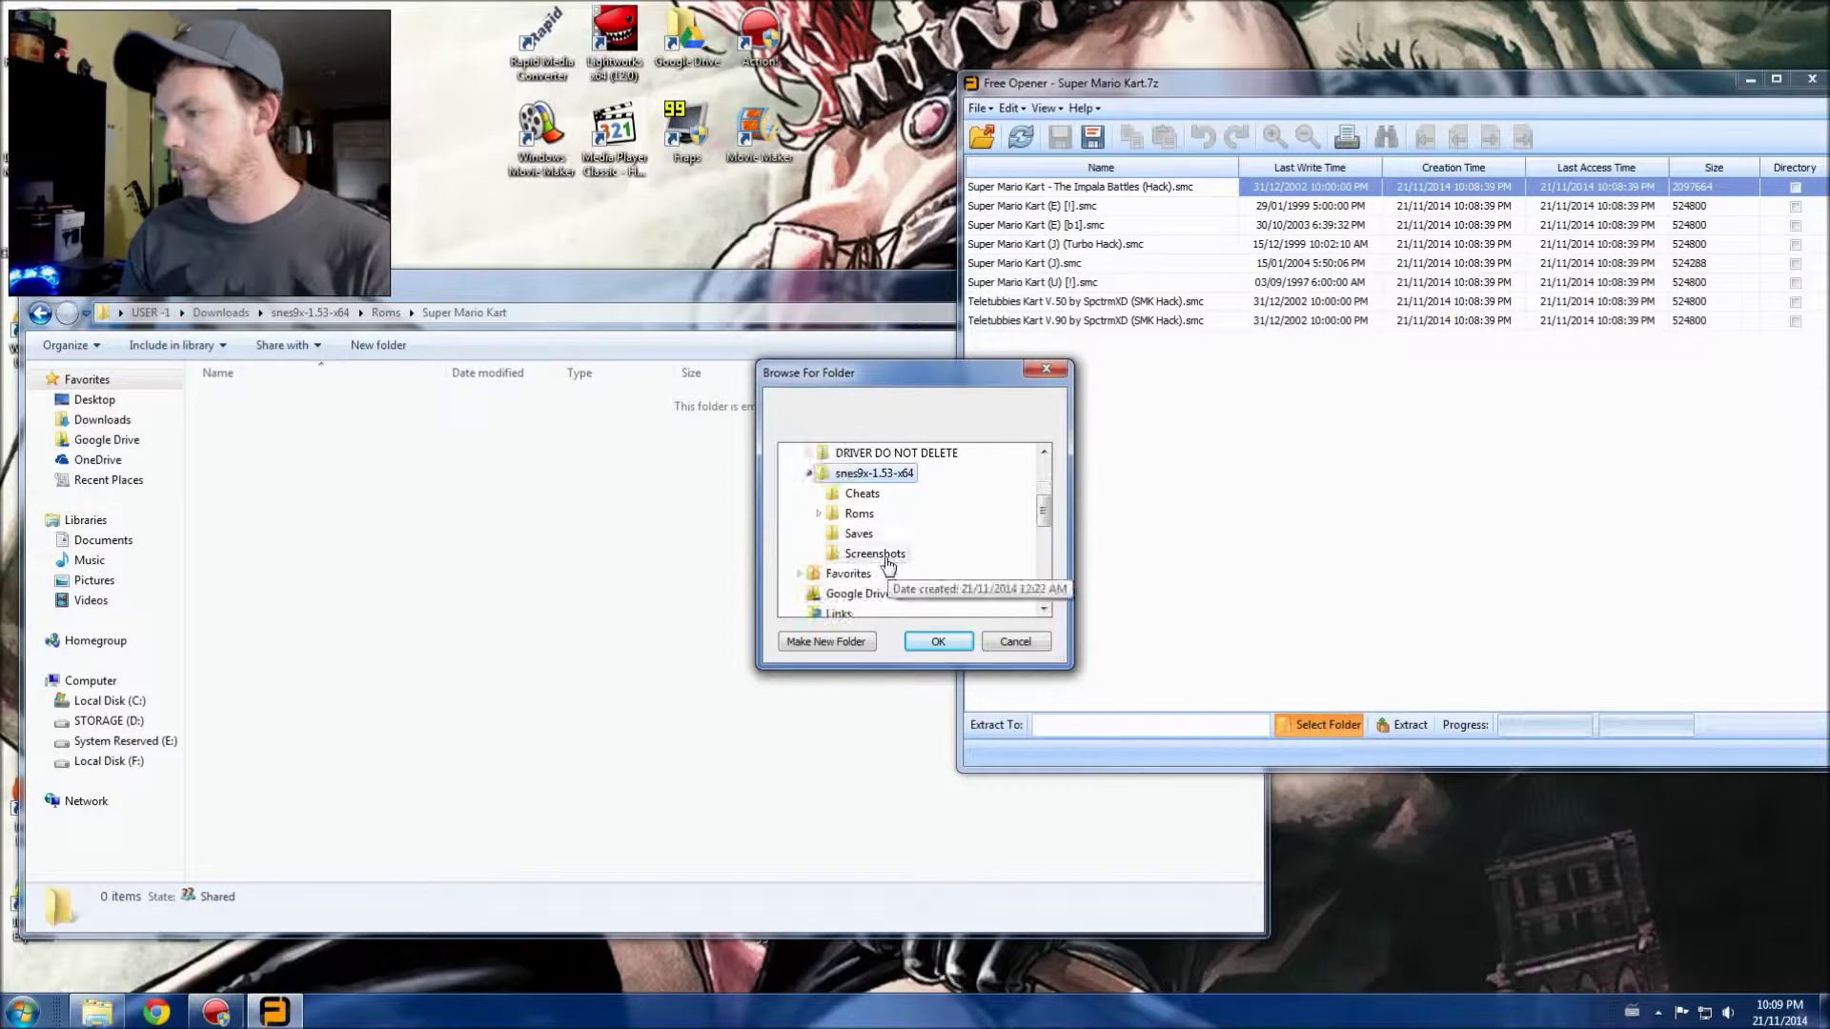
scroll(876, 538, up, 2)
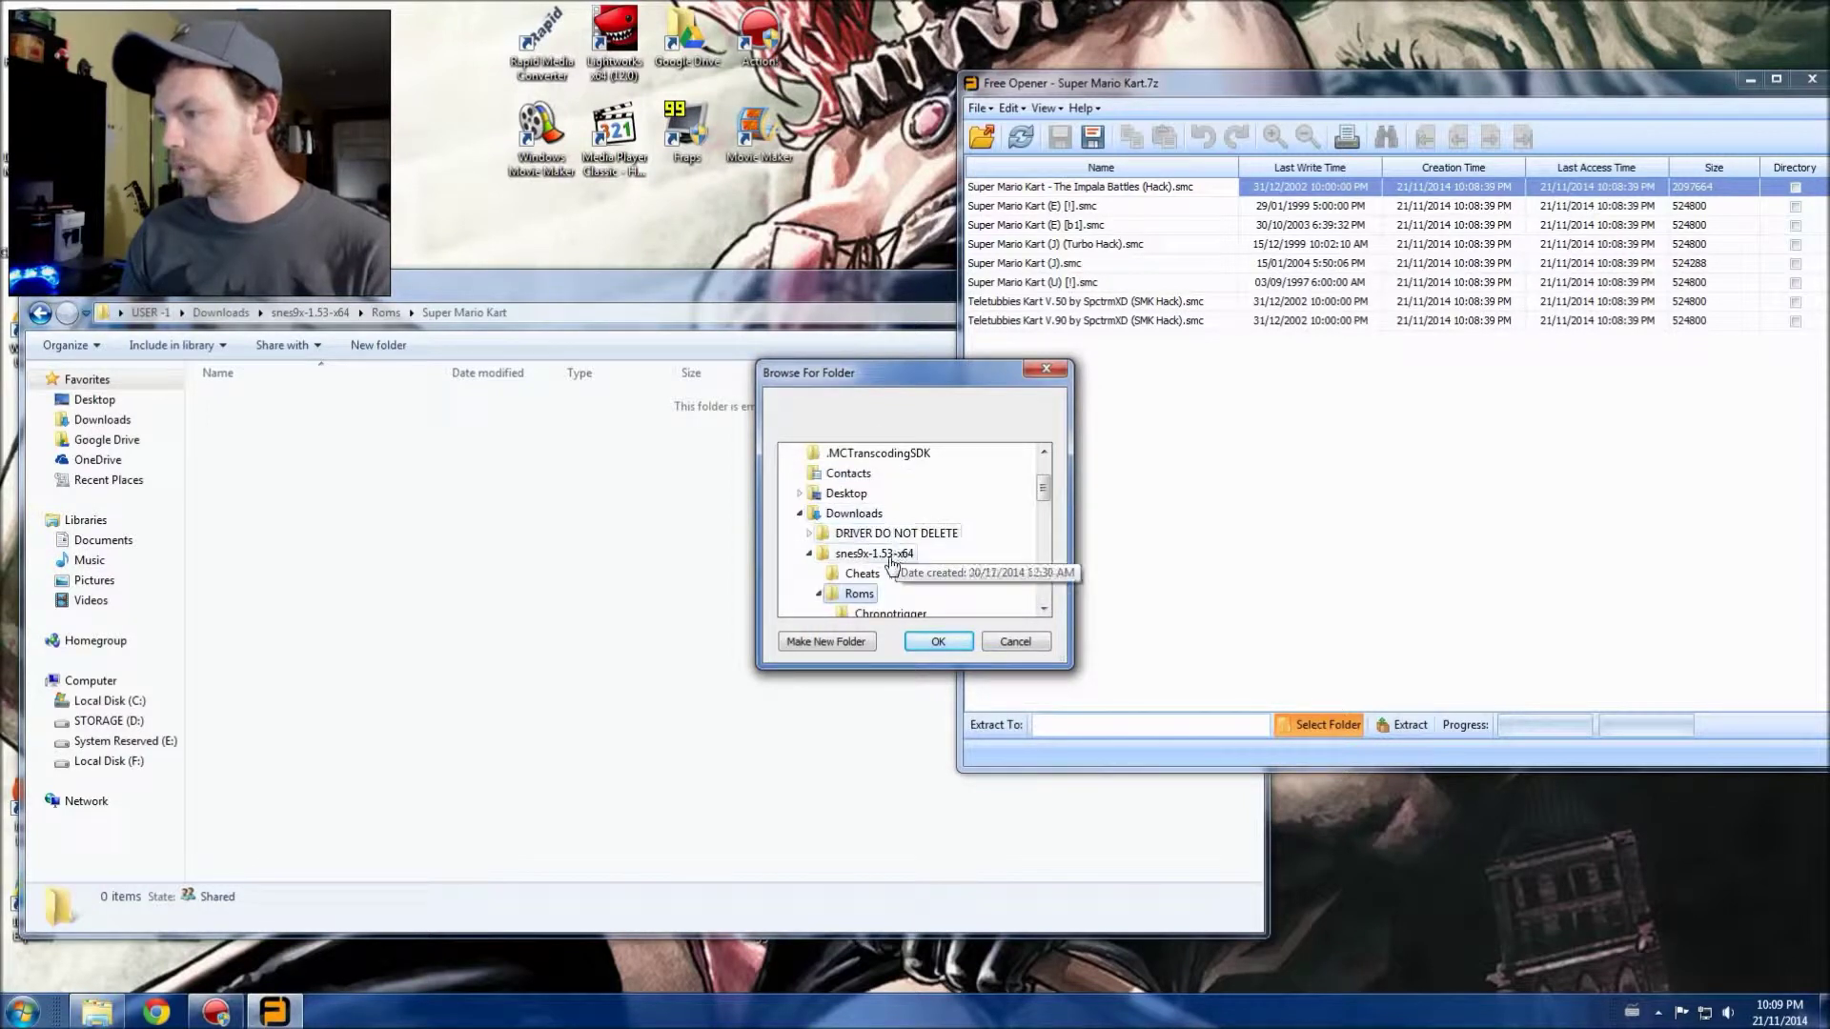
click(857, 594)
scroll(876, 562, down, 4)
scroll(905, 520, up, 1)
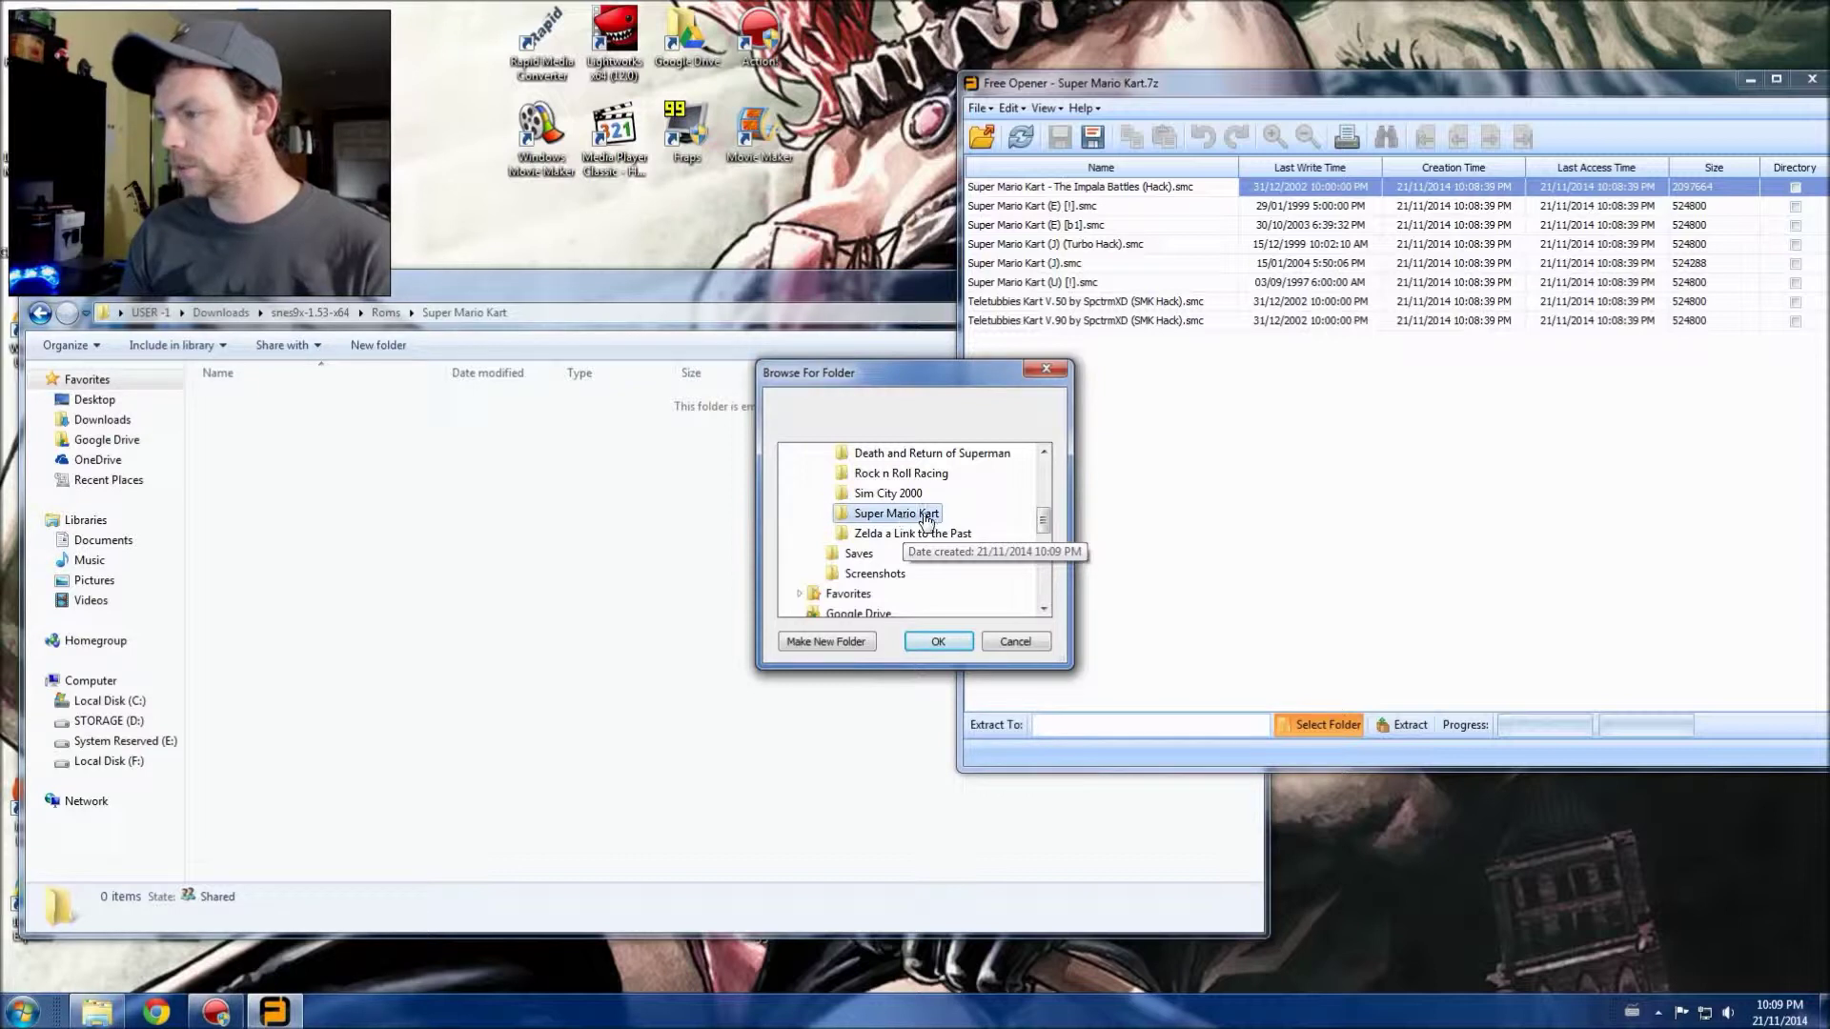
Extract all eight ROMs into the Super Mario Kart folder and close Free Opener.
click(949, 641)
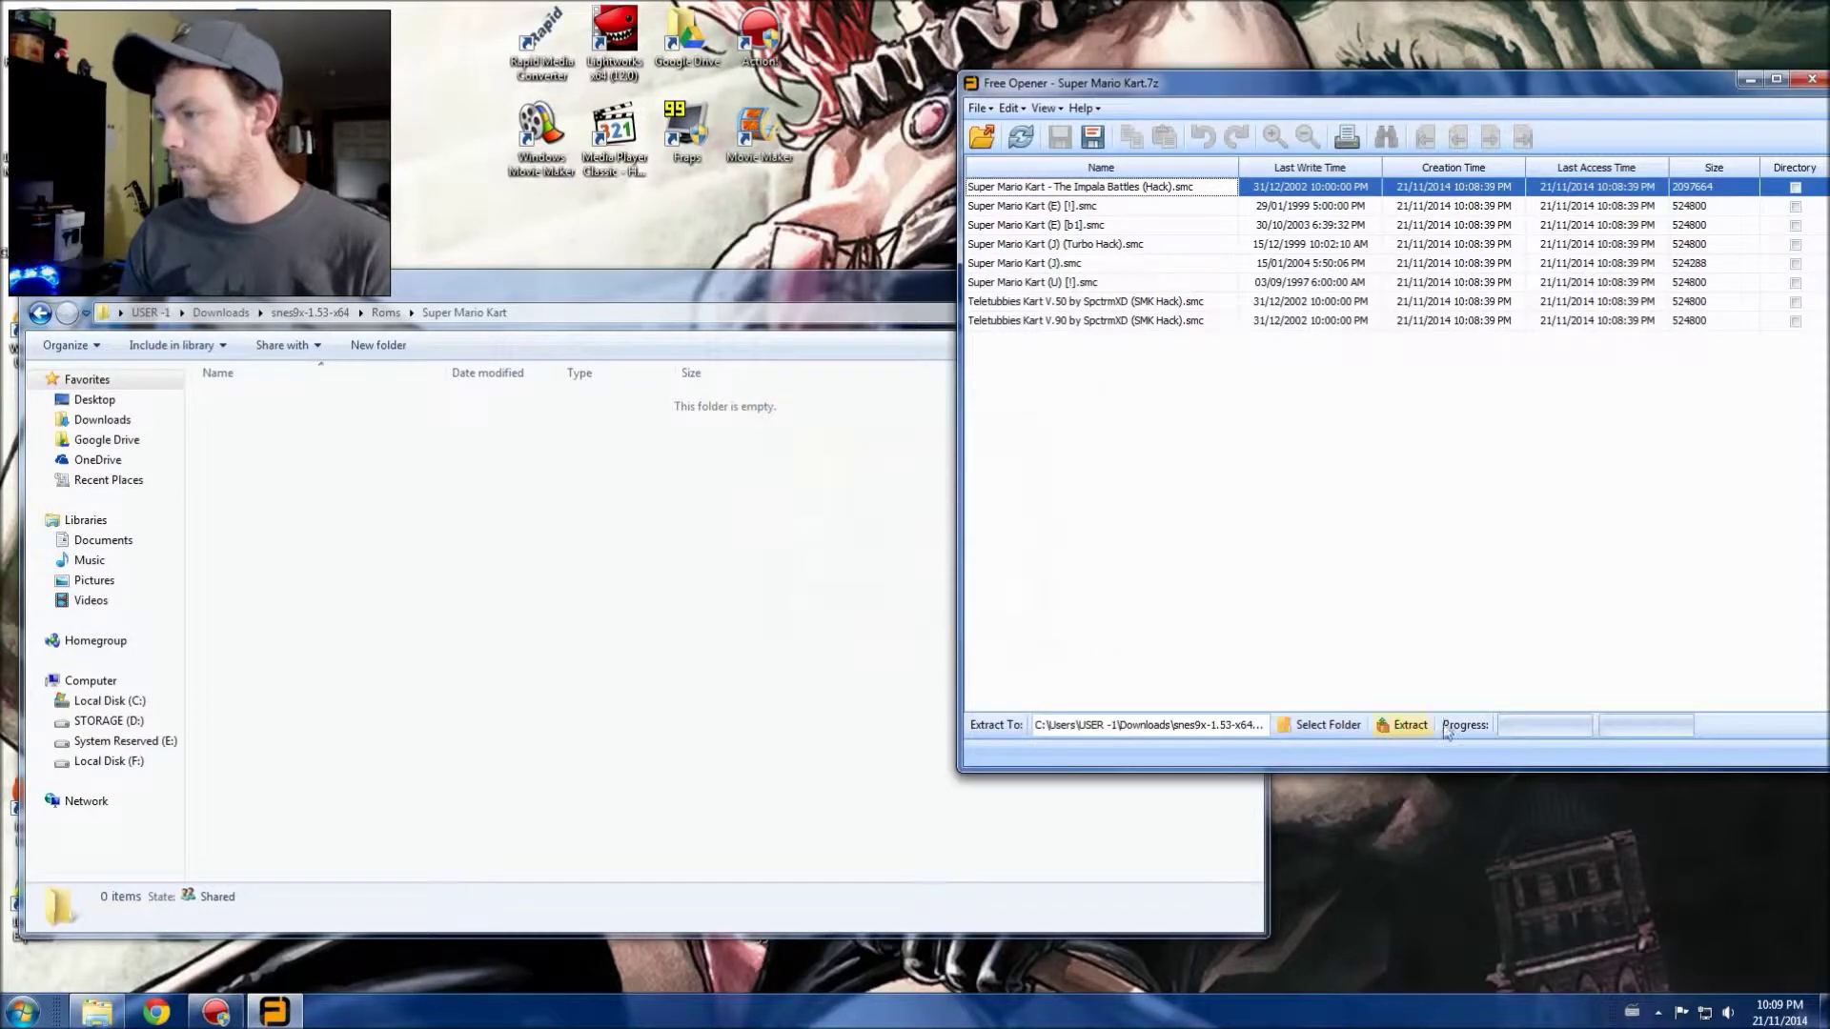
click(1404, 726)
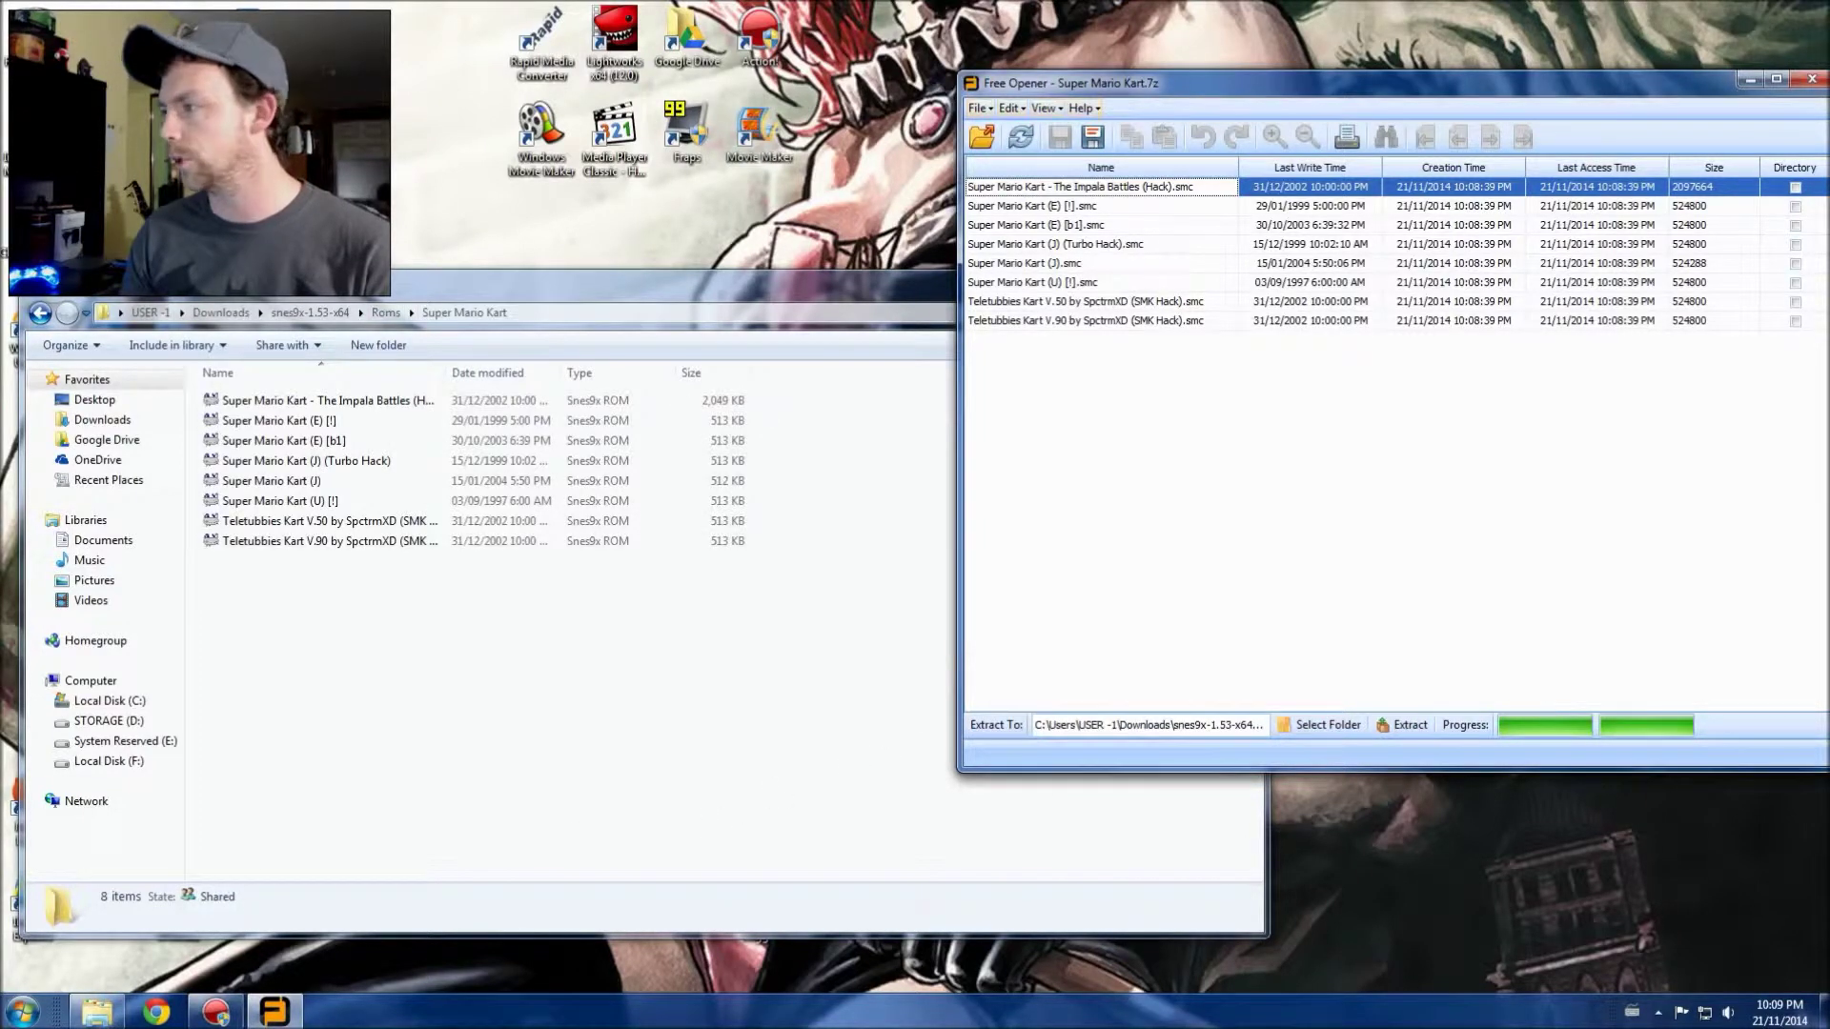
click(1810, 82)
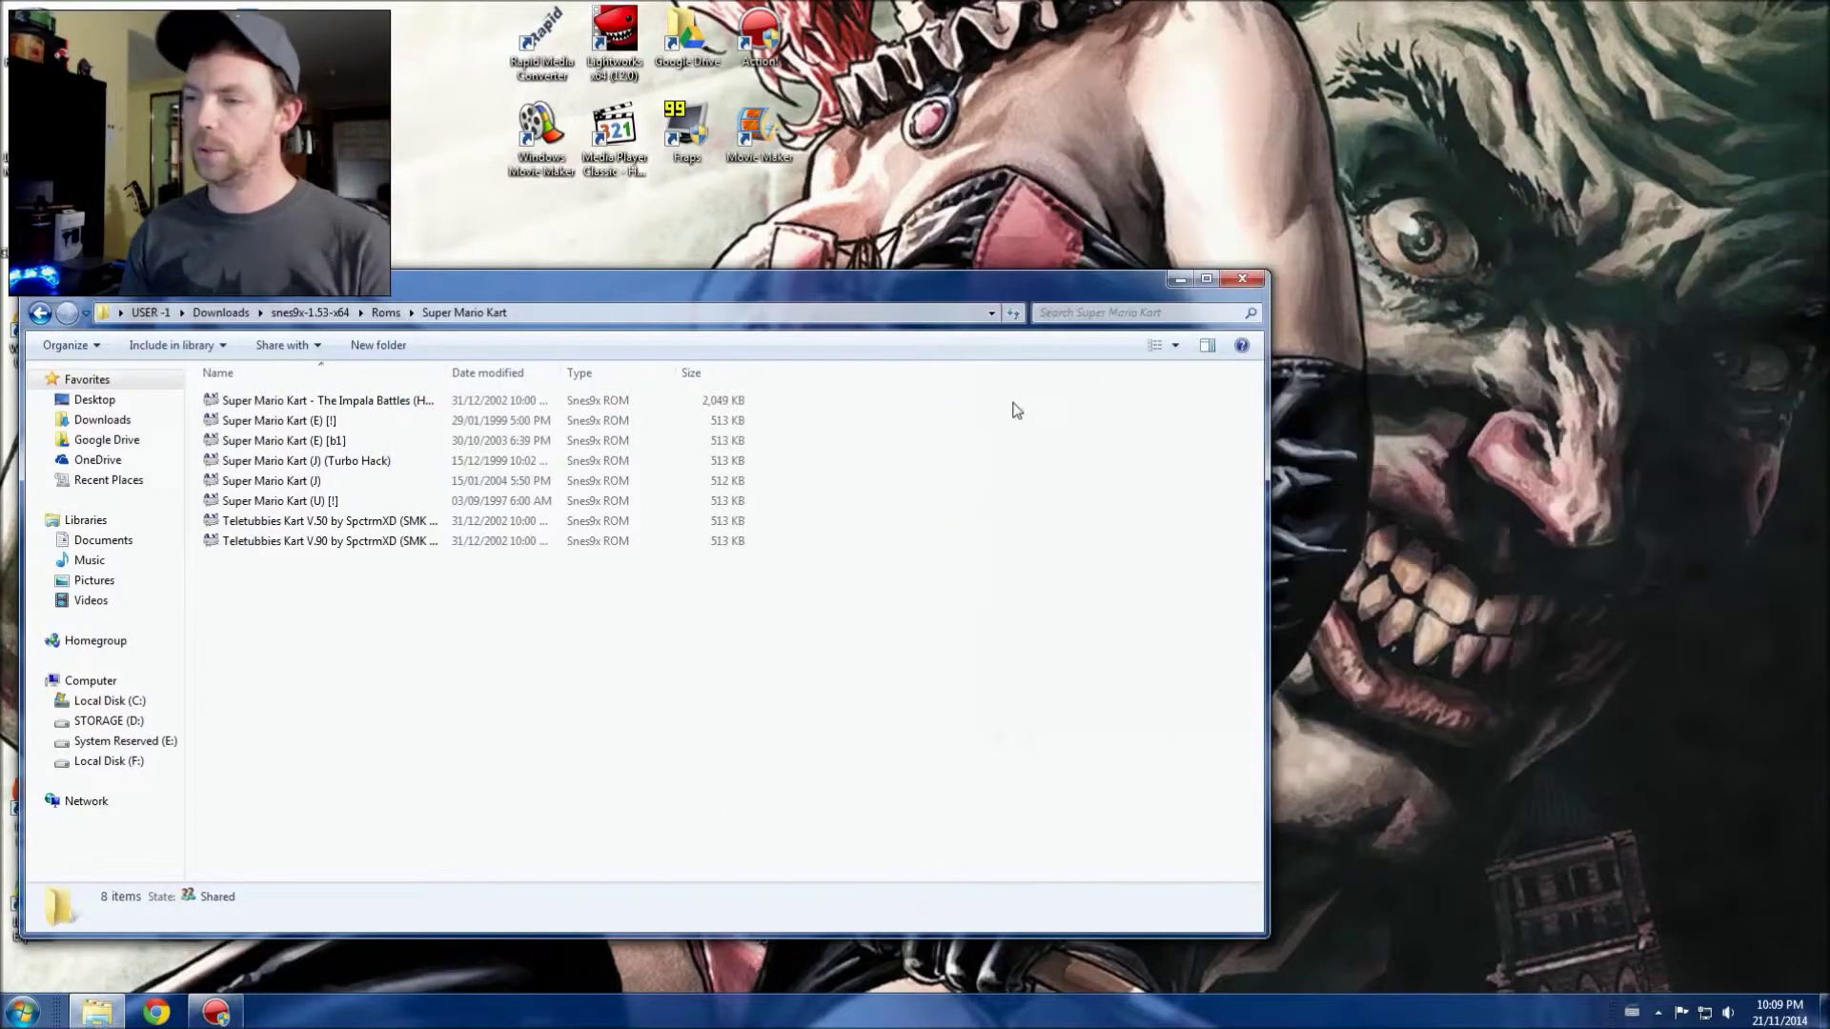
Boot the Super Mario Kart (E) [!] ROM in Snes9x.
drag(693, 295, 1193, 339)
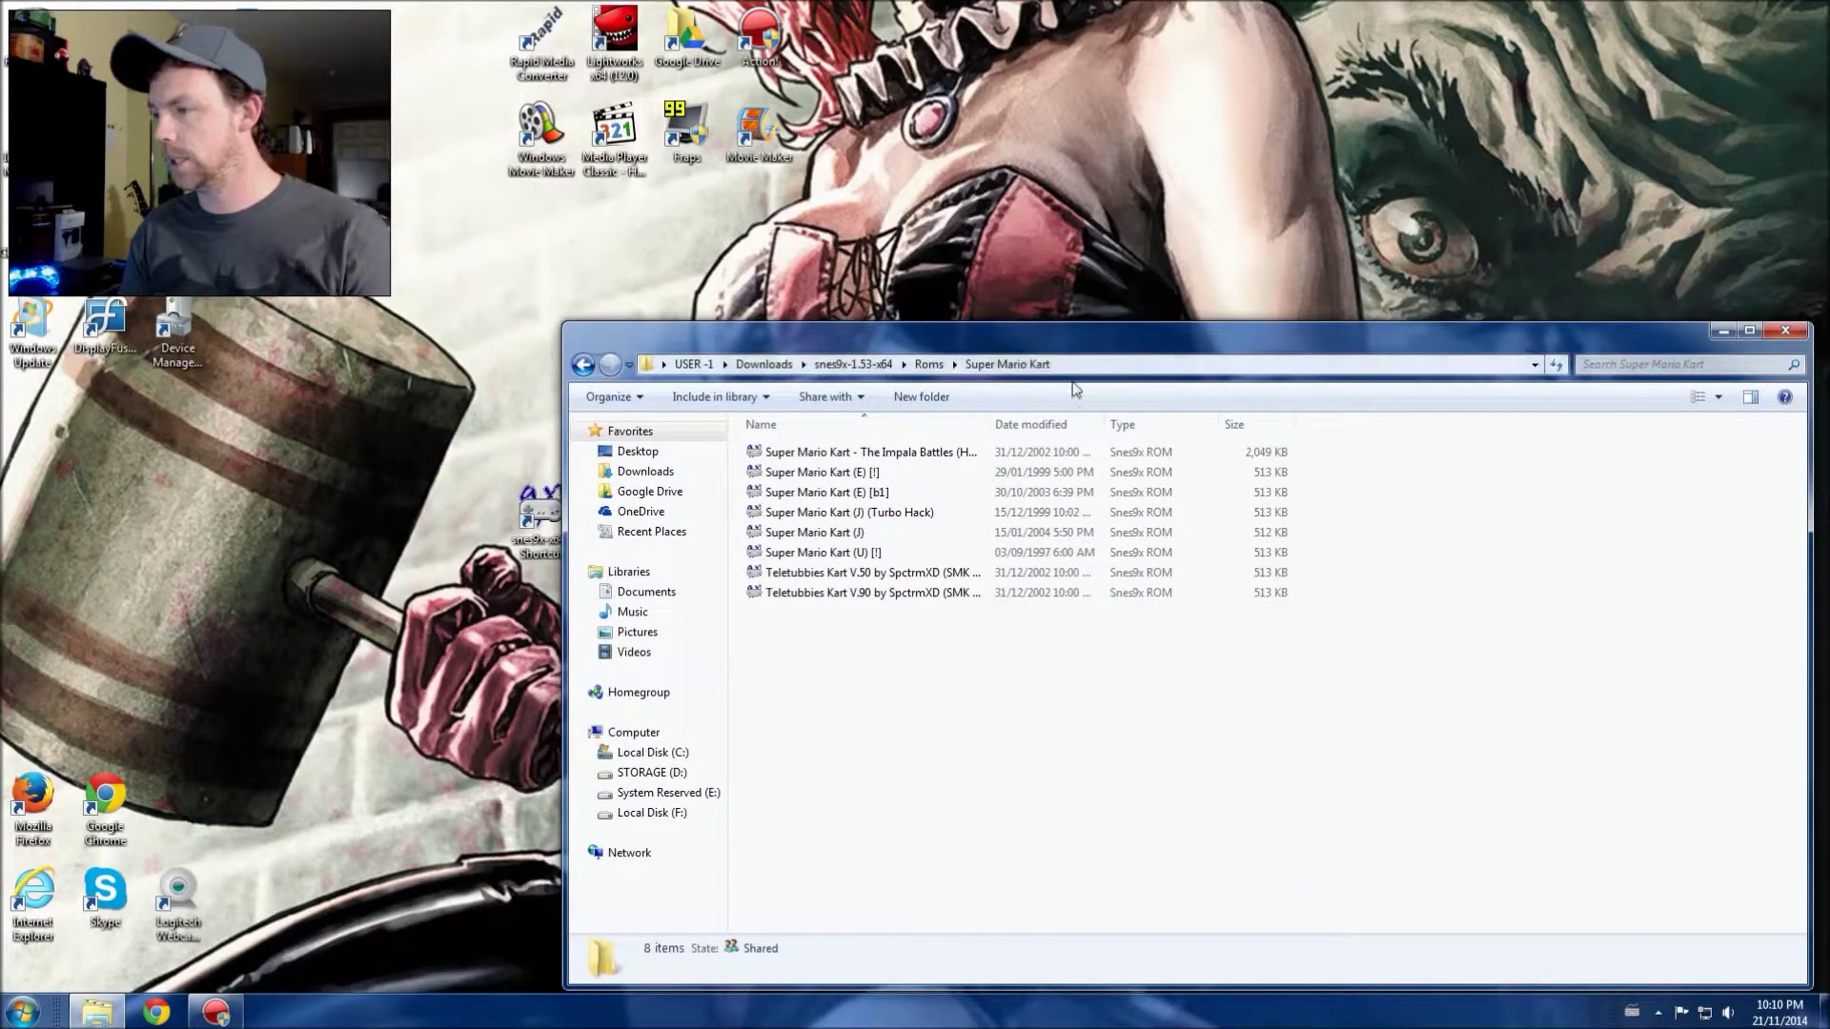
double_click(825, 477)
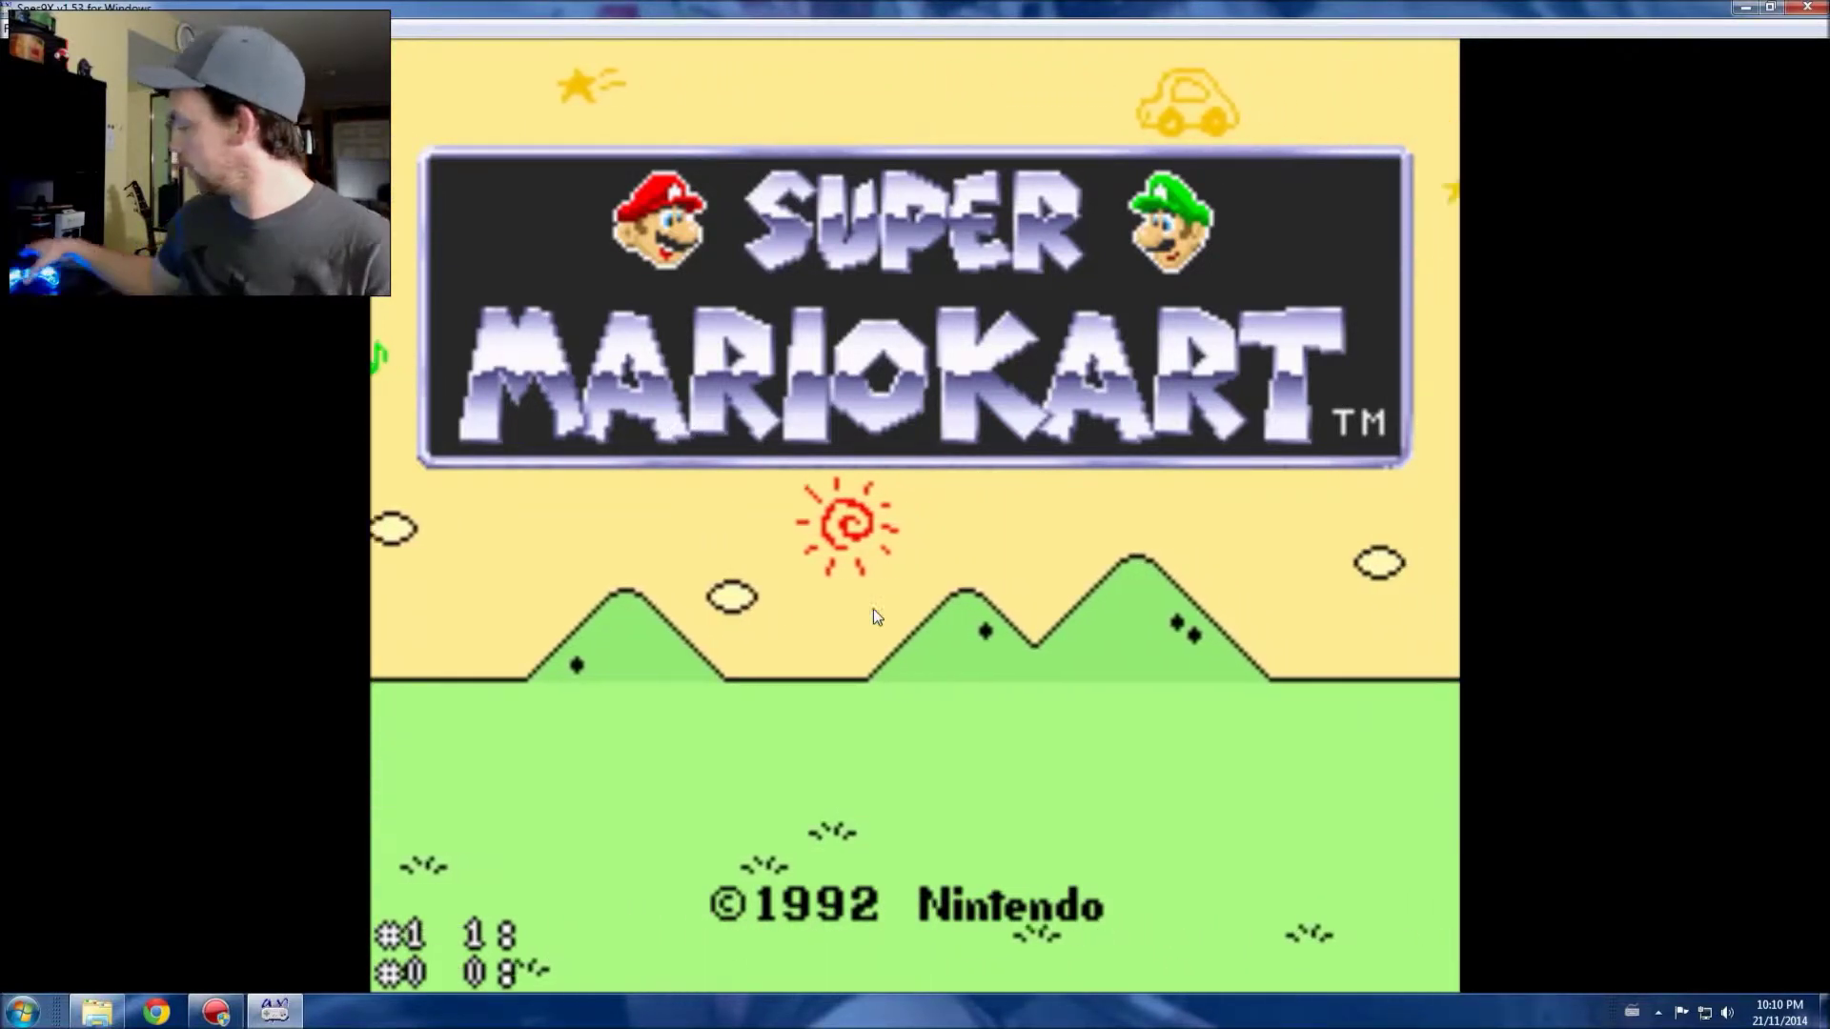
Choose 1P GAME and MARIOKART GP, then dismiss the Sound Settings dialog with OK.
key(c)
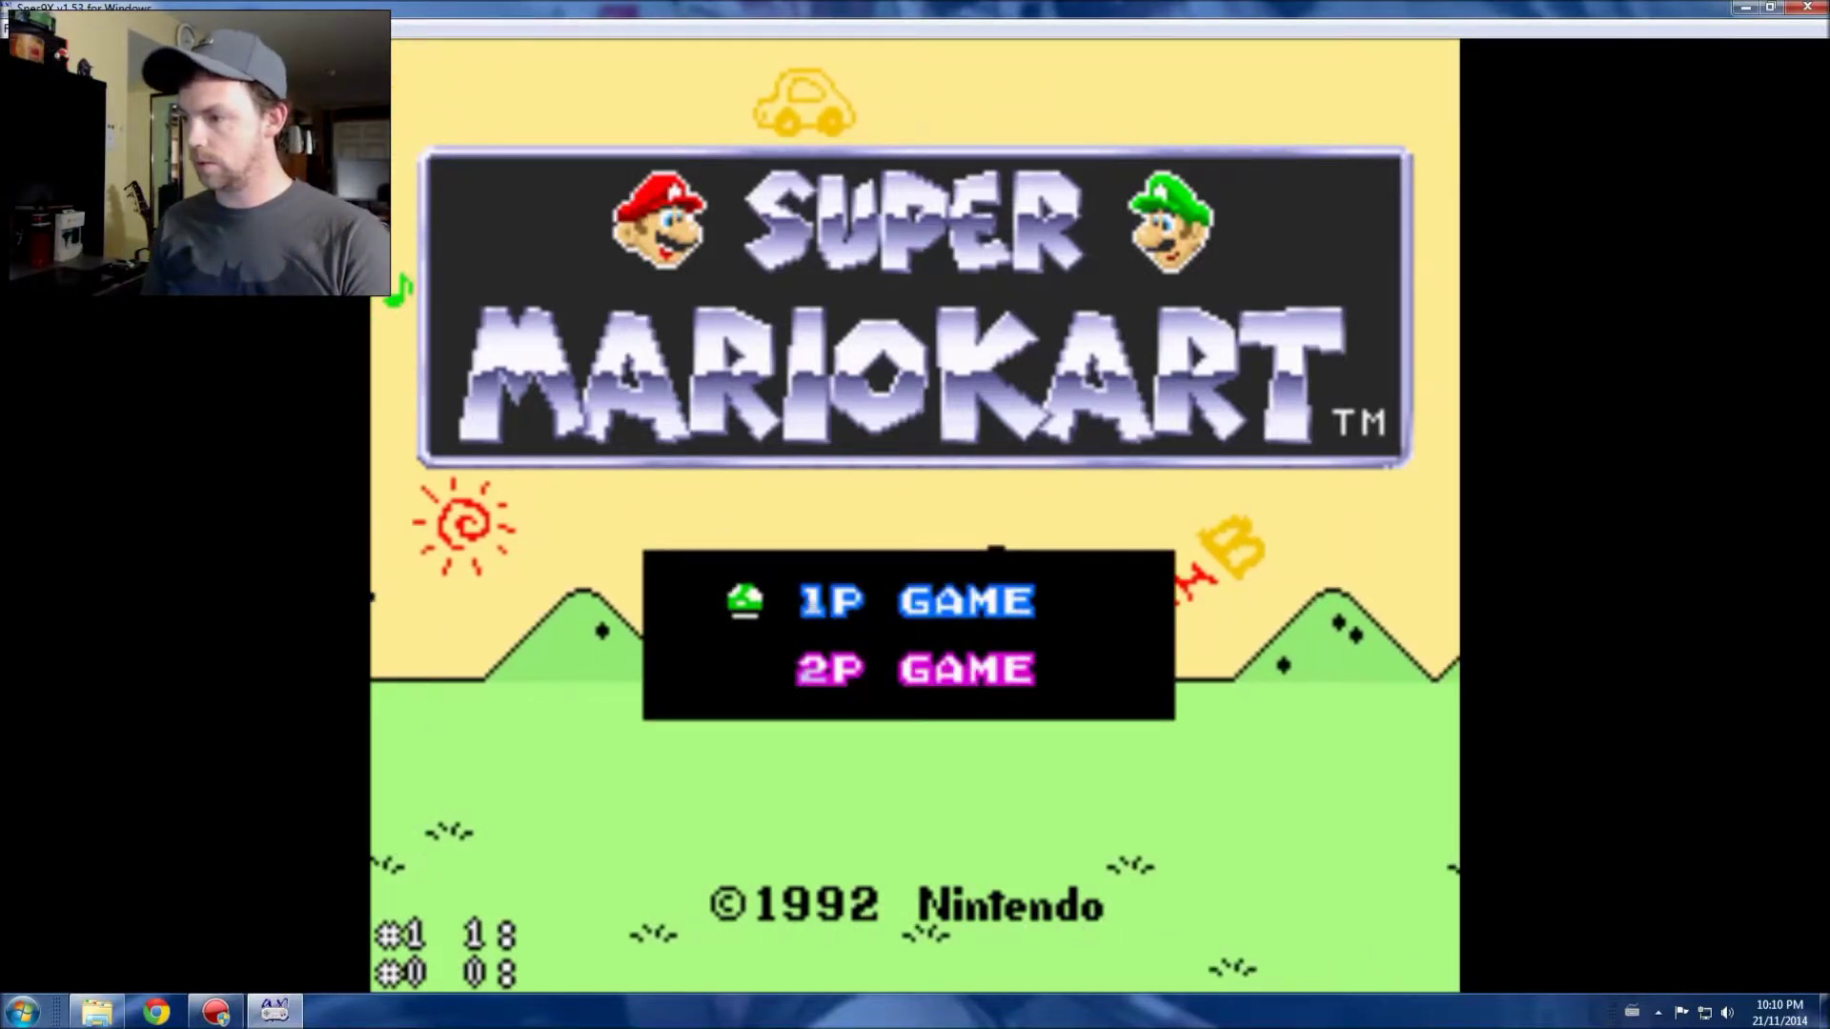
key(c)
key(c)
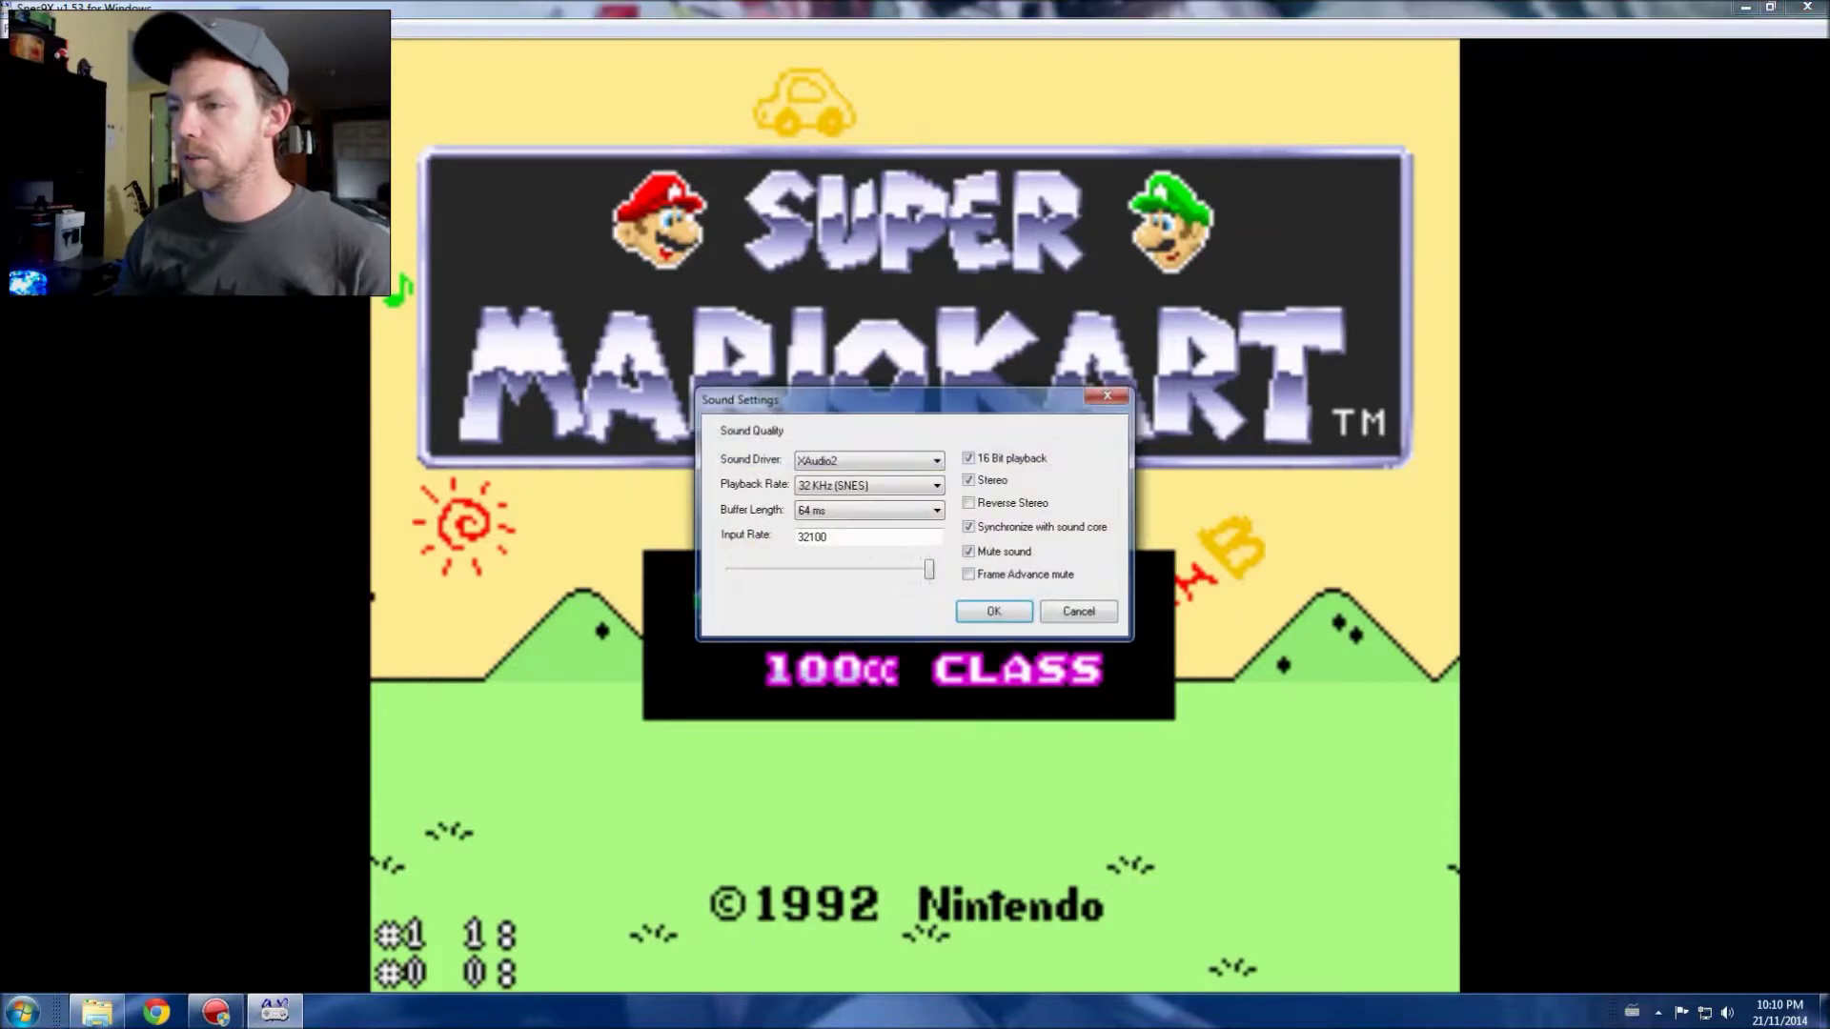
click(992, 613)
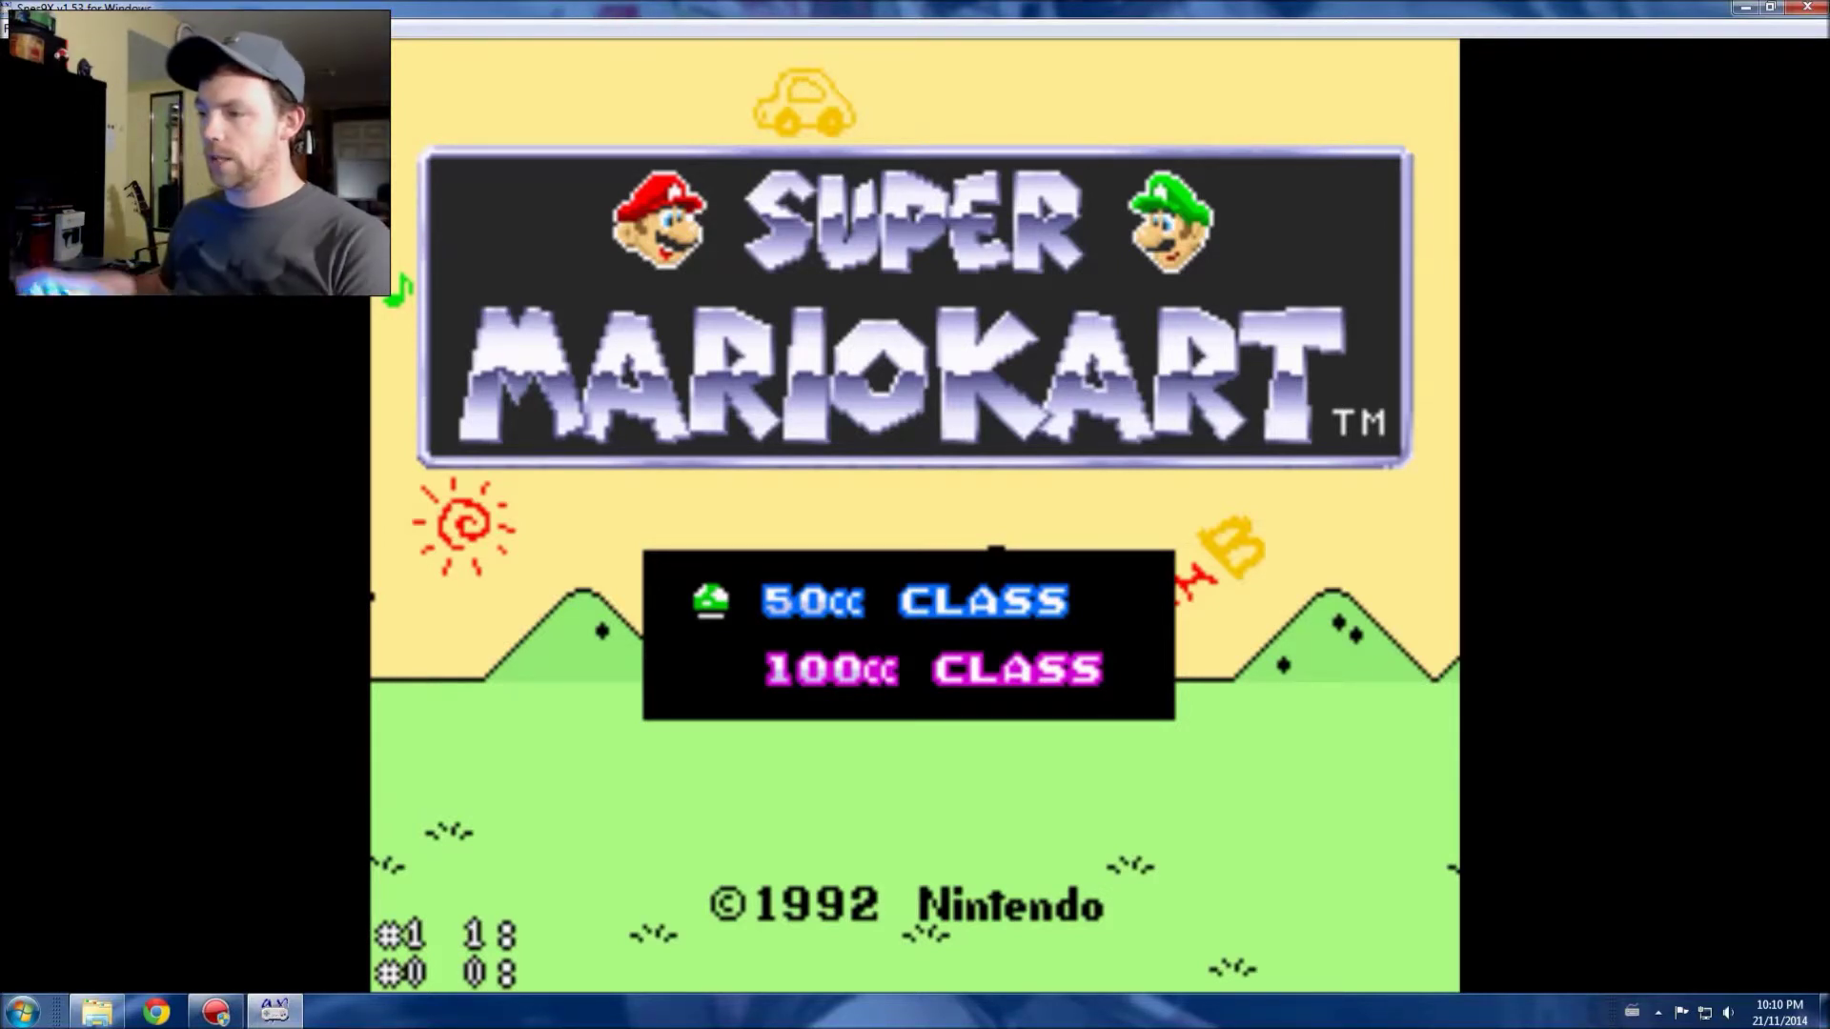
Start a 50cc Grand Prix with Mario as driver, reach cup selection, then close Snes9x.
key(Return)
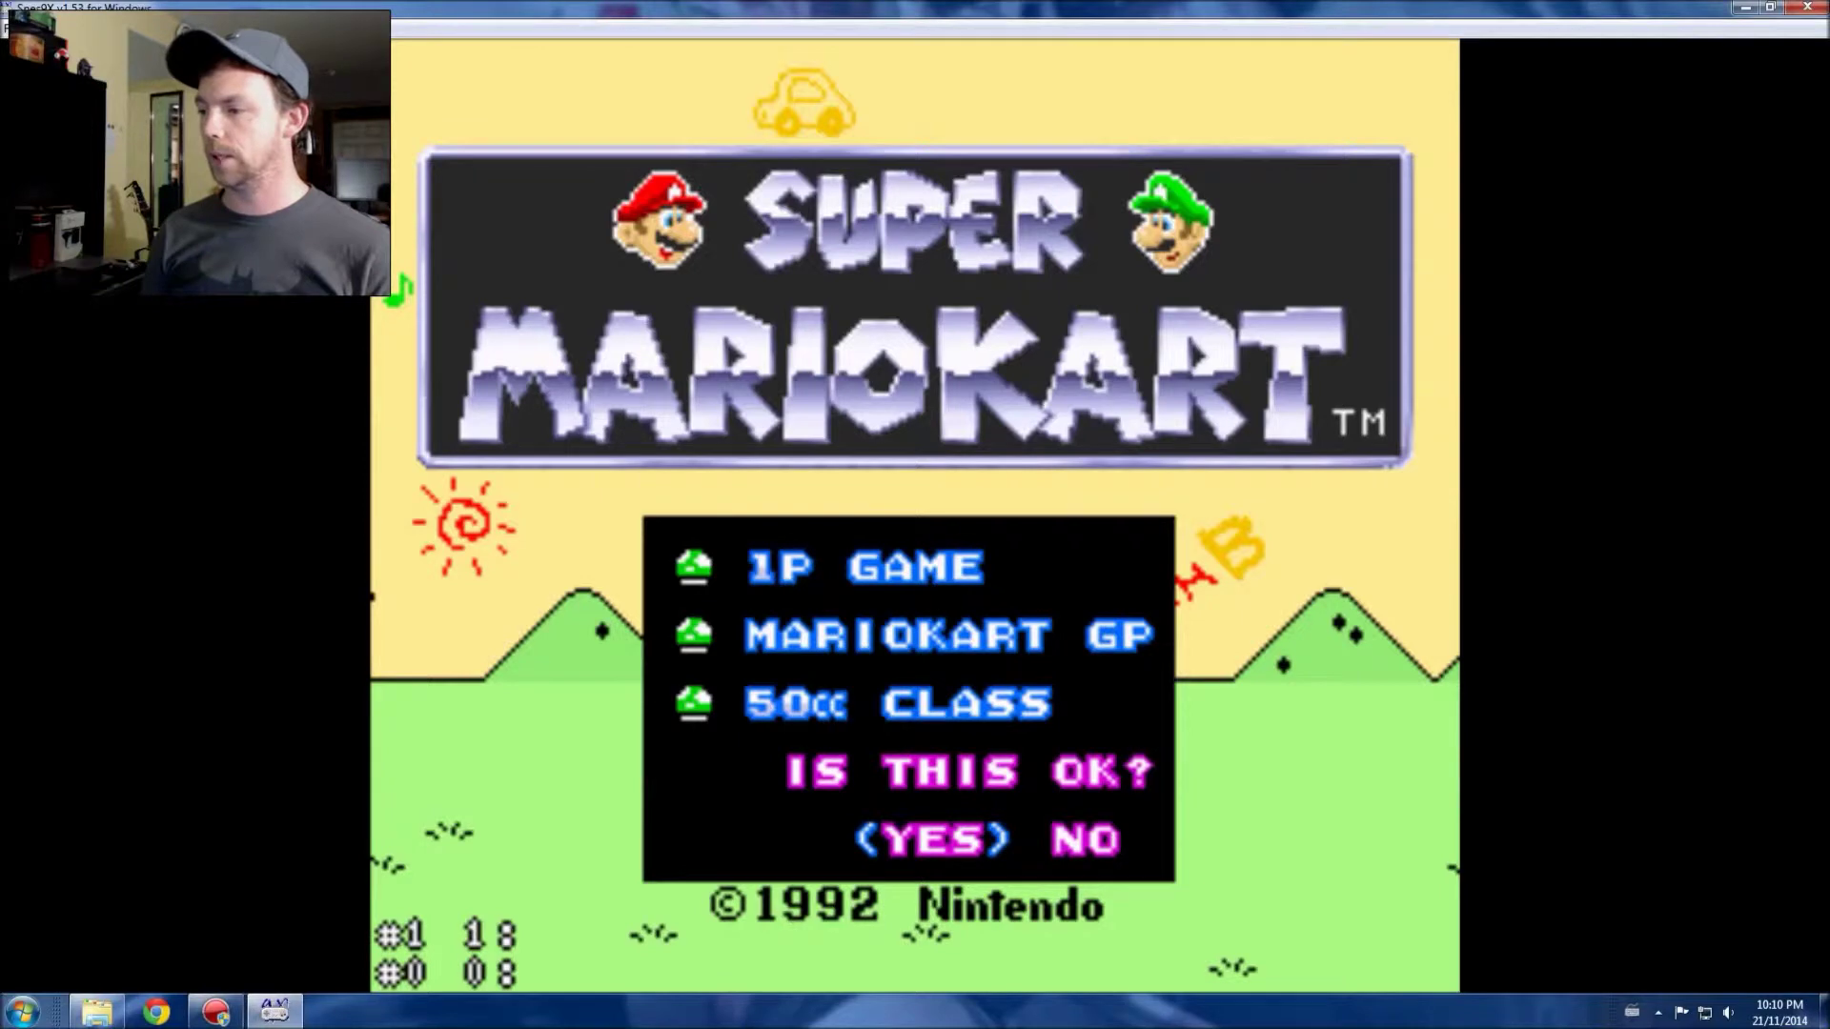
key(Return)
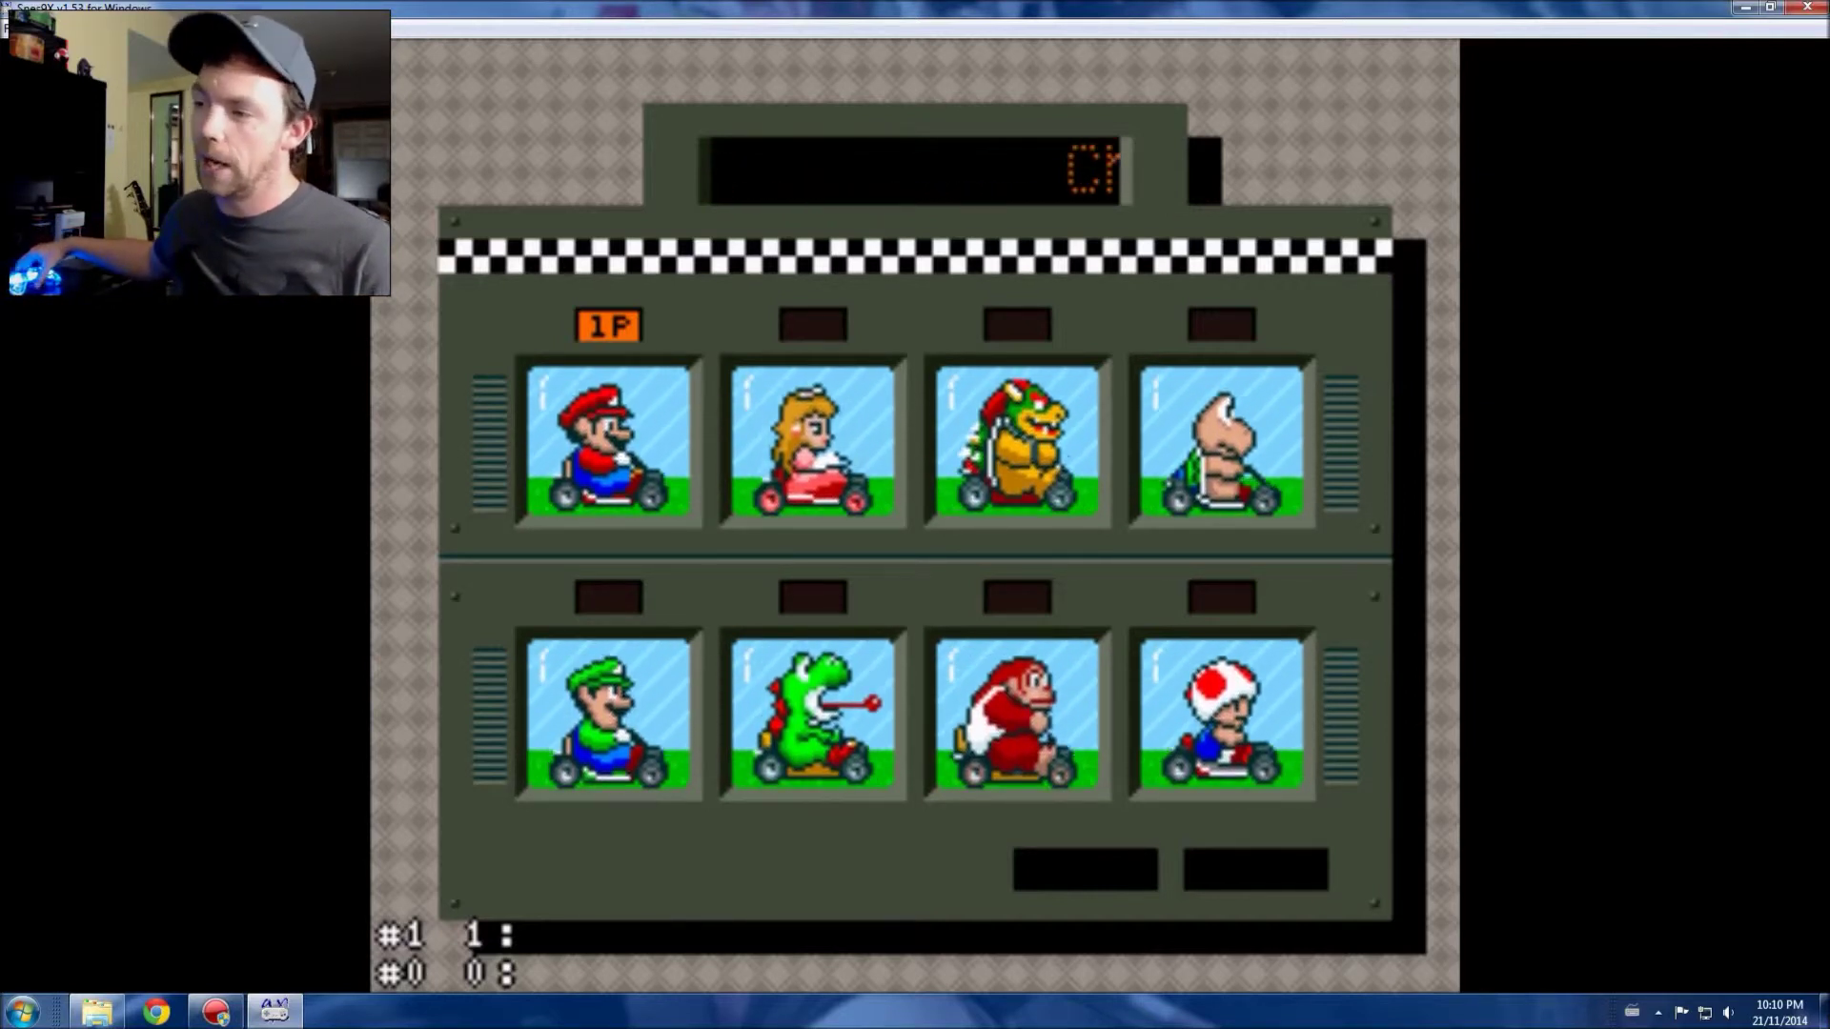
key(Return)
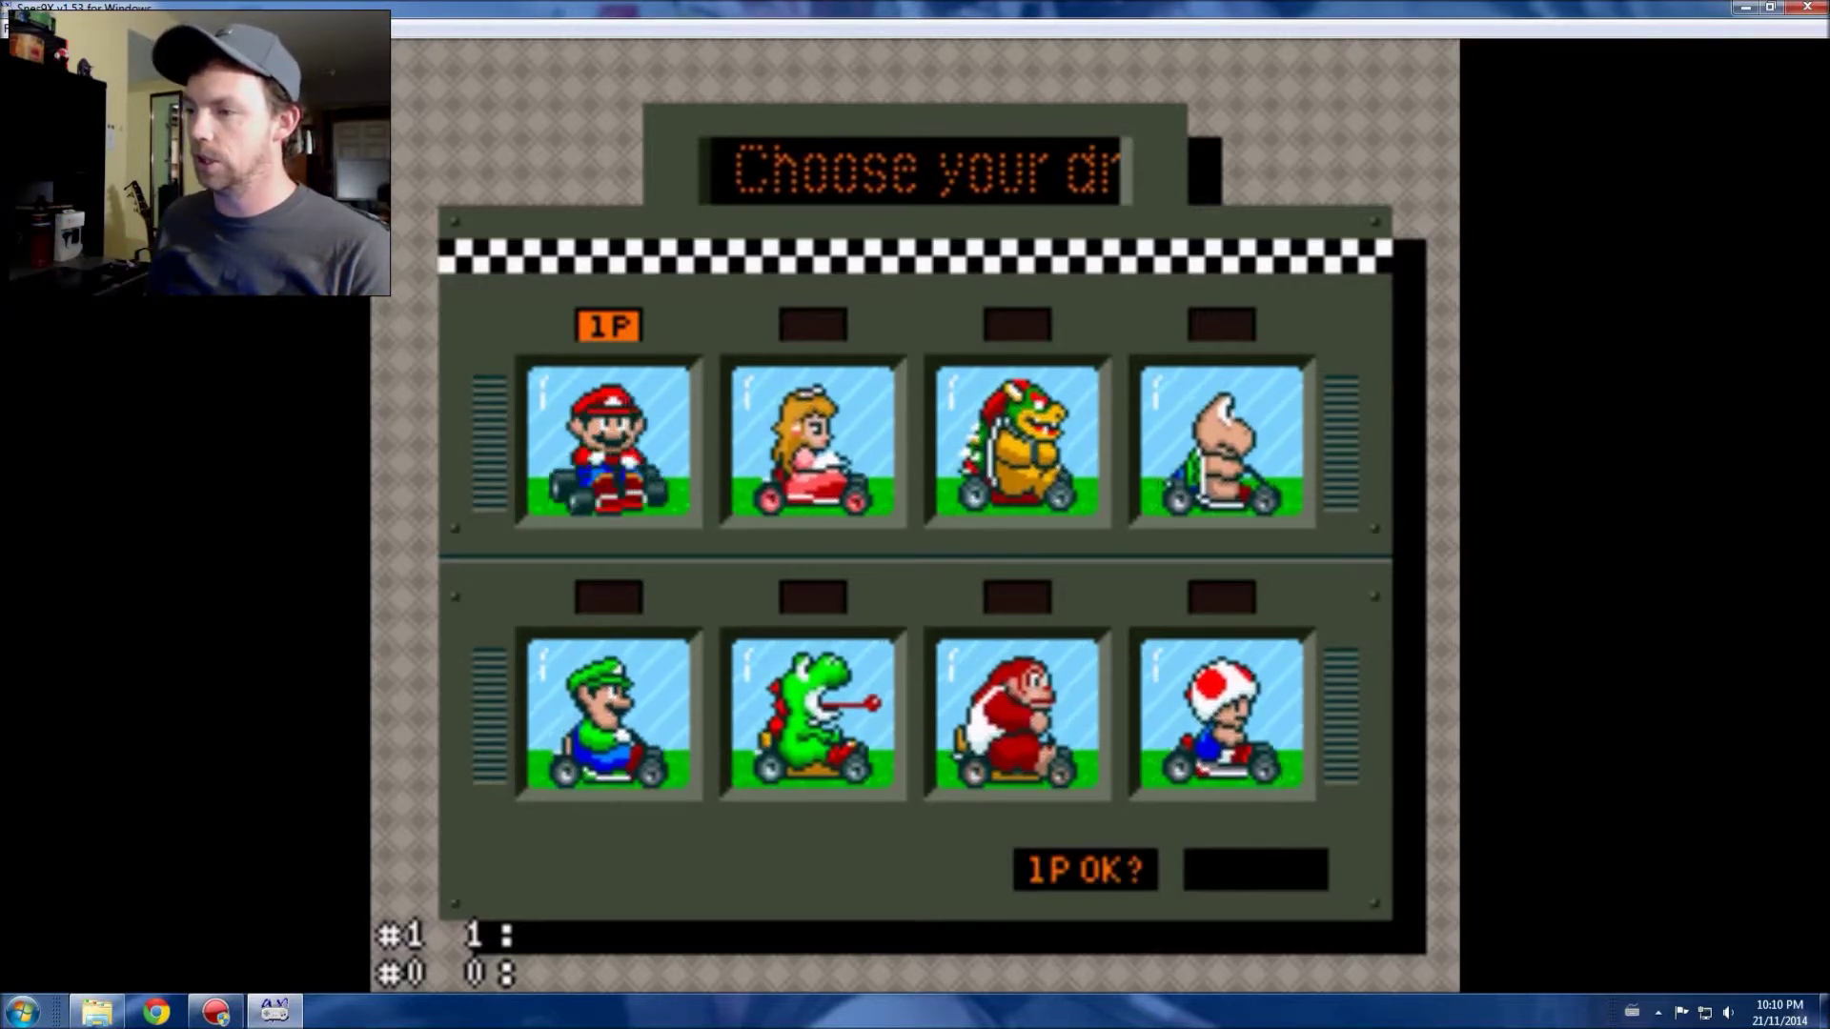
key(Return)
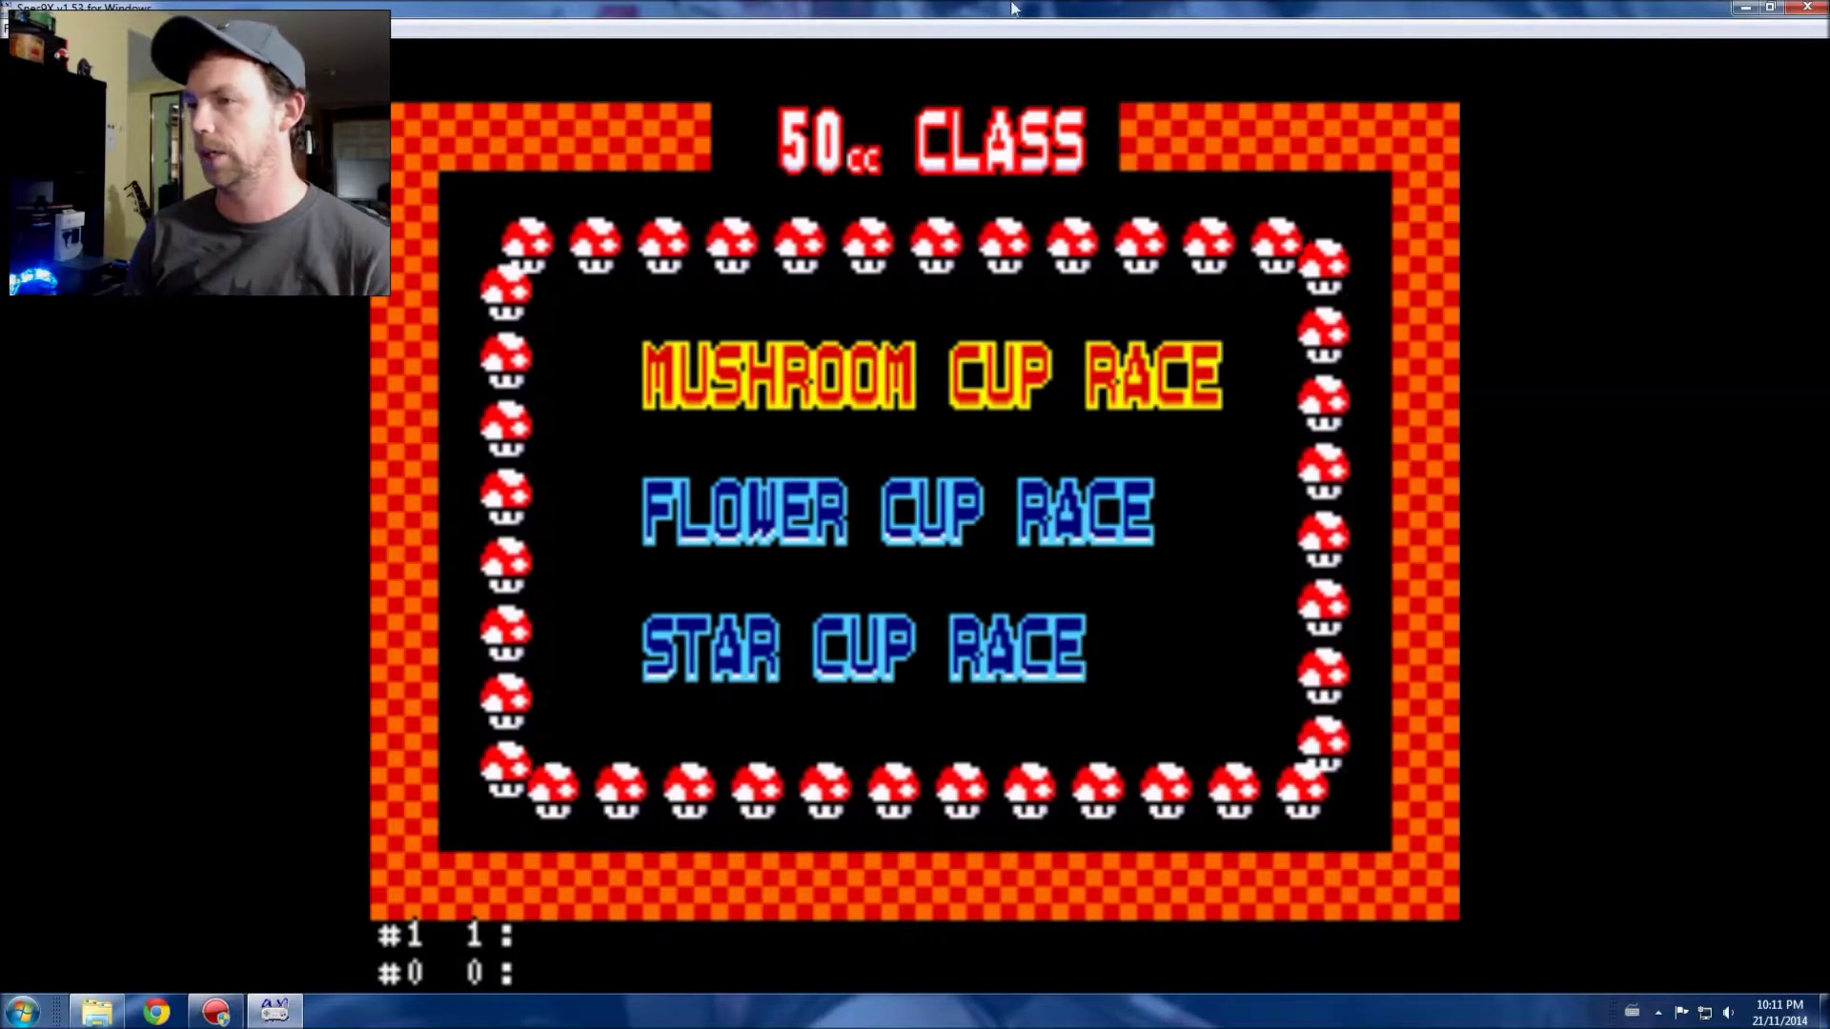
click(1806, 6)
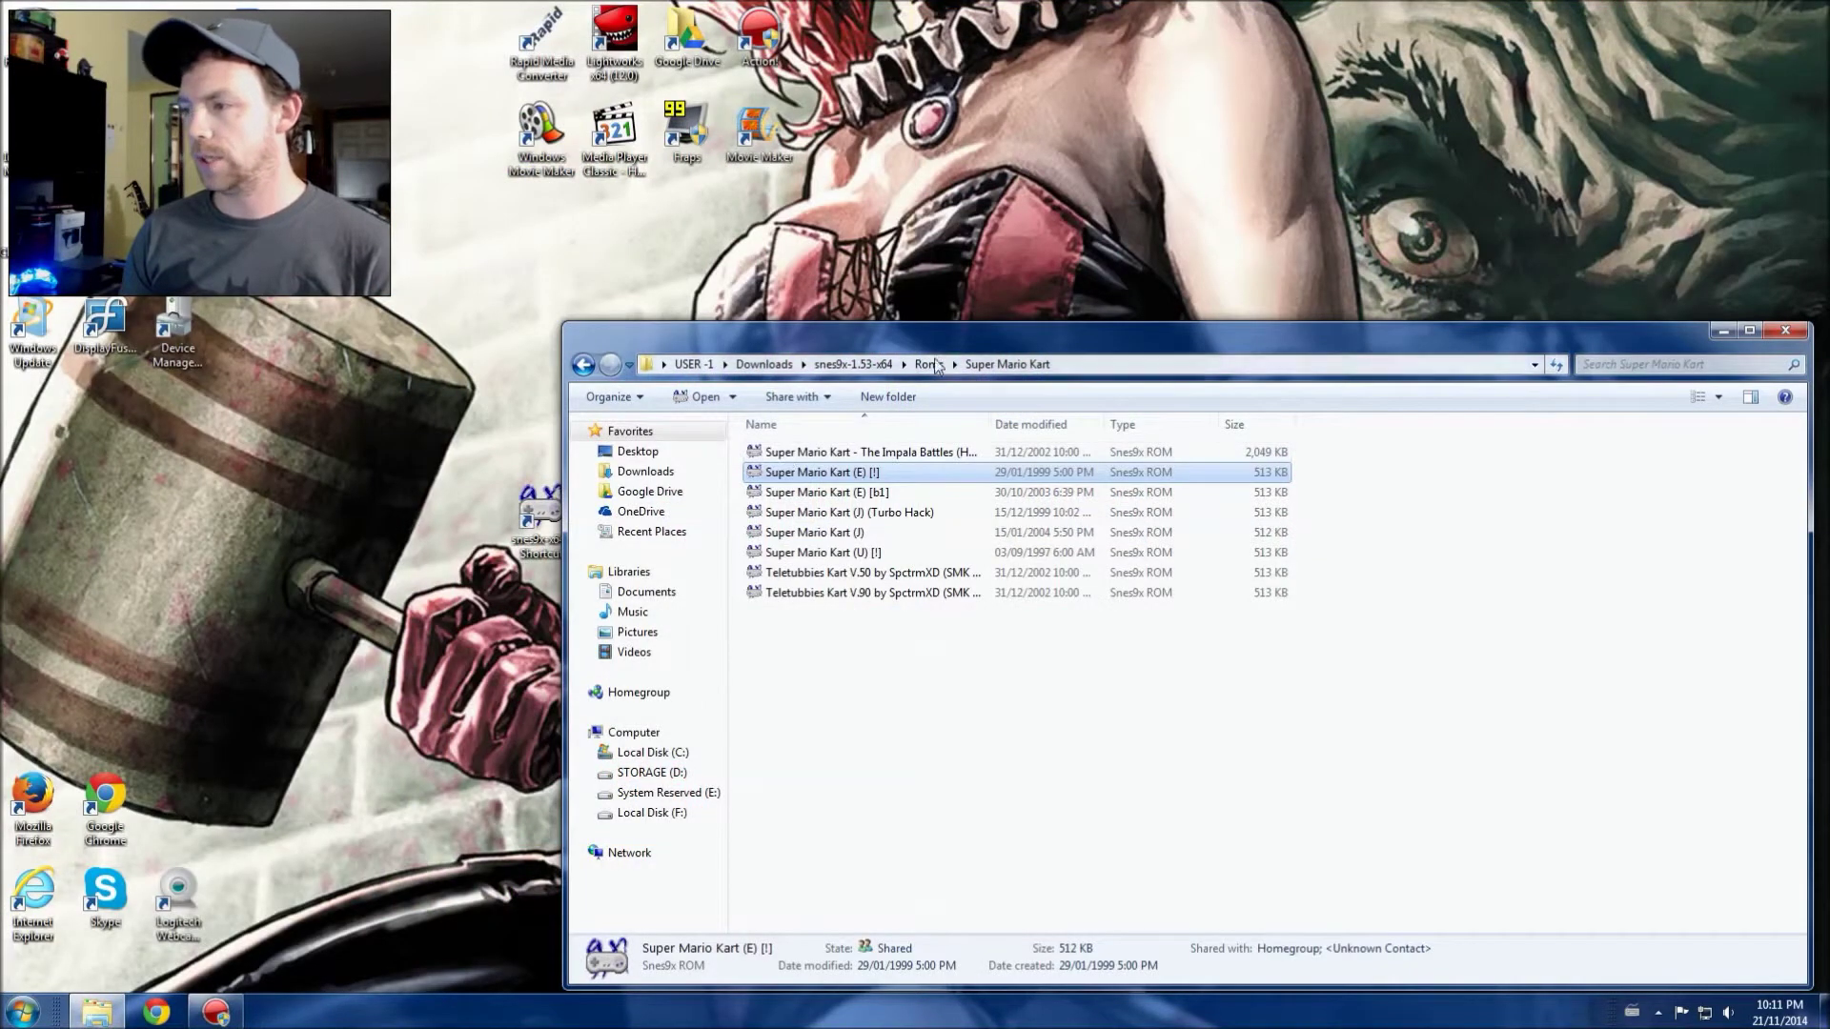
Close the ROM folder window, reveal the desktop, and move the Super Mario Kart icon beside the Zelda icons.
drag(917, 349, 655, 224)
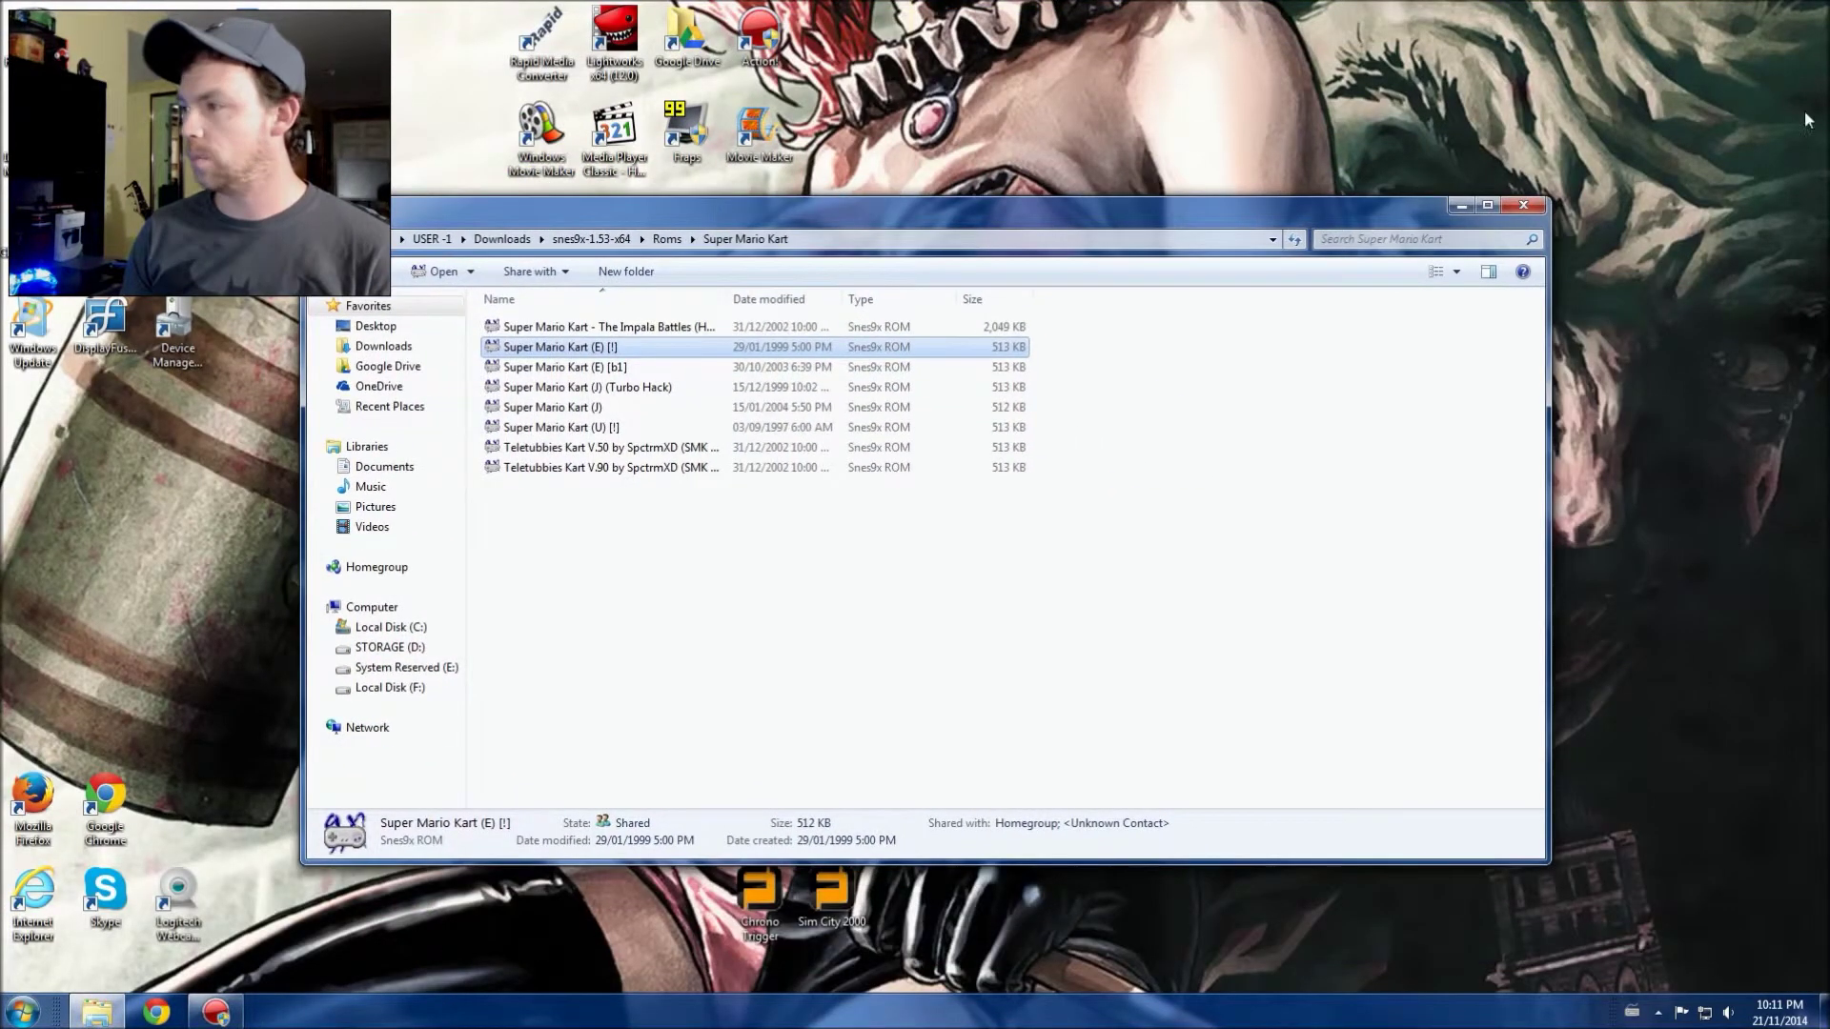
click(1509, 204)
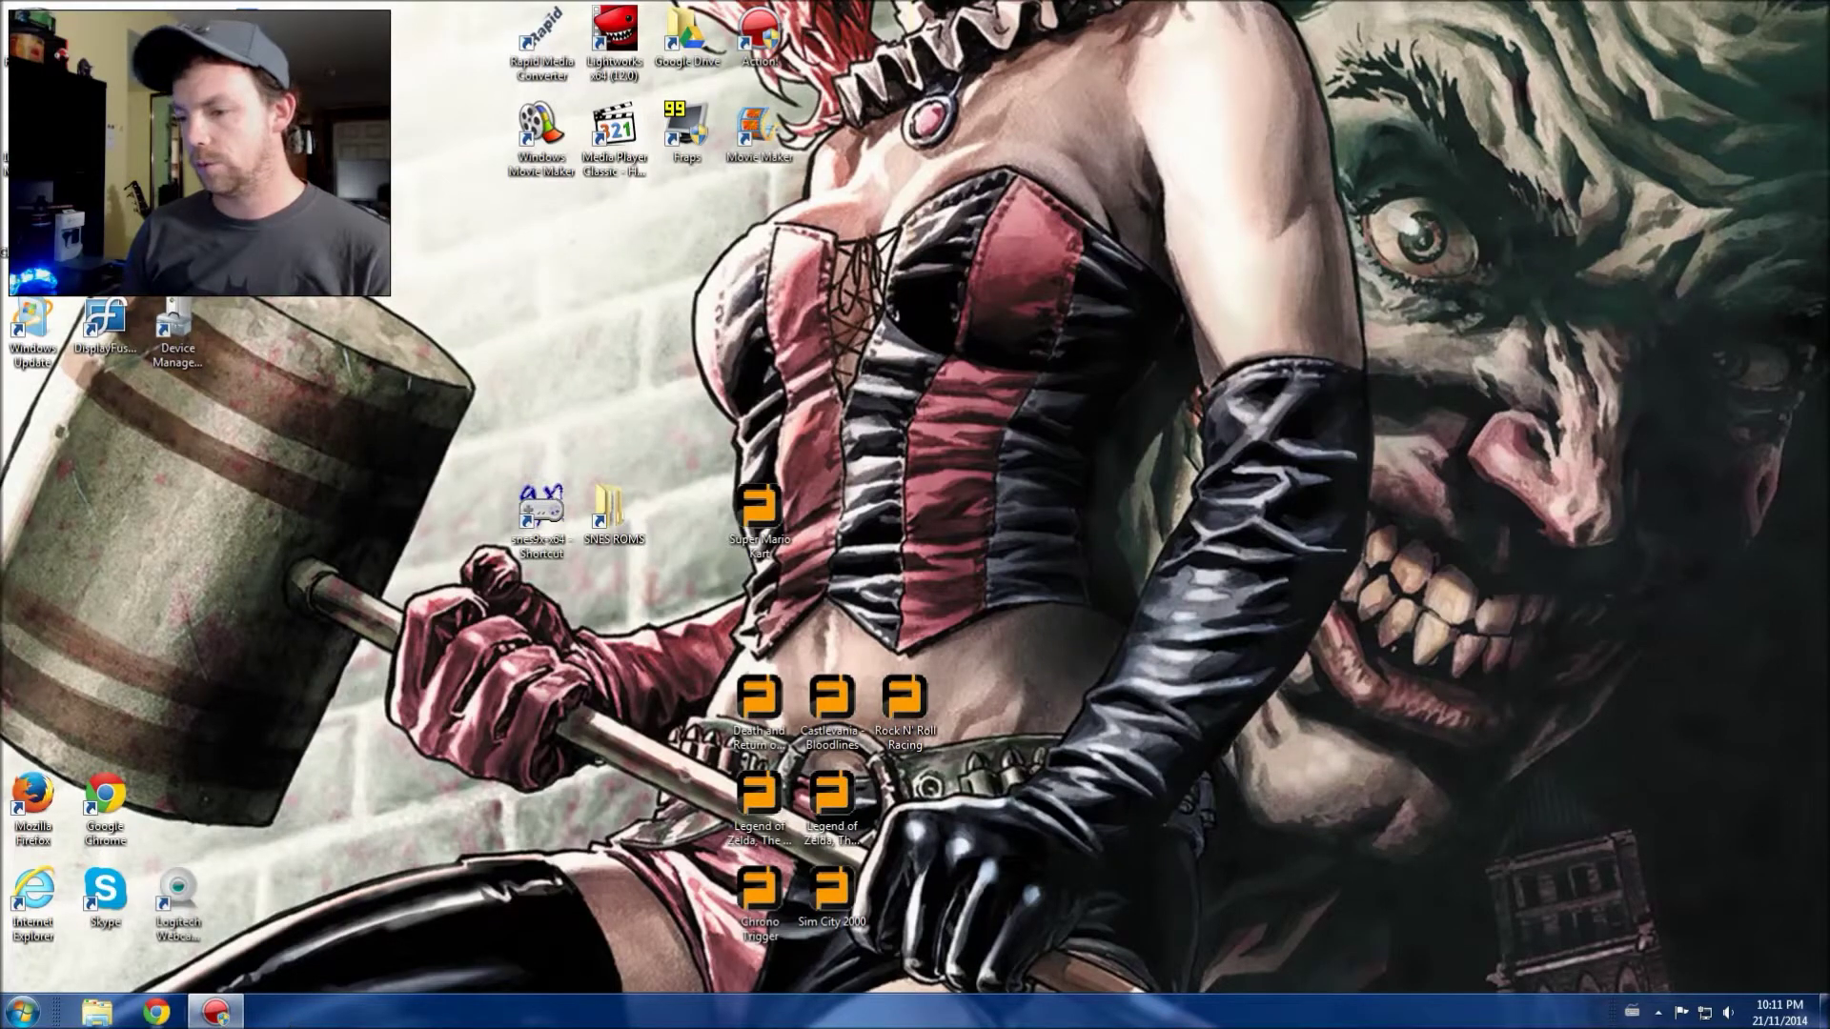
click(138, 1018)
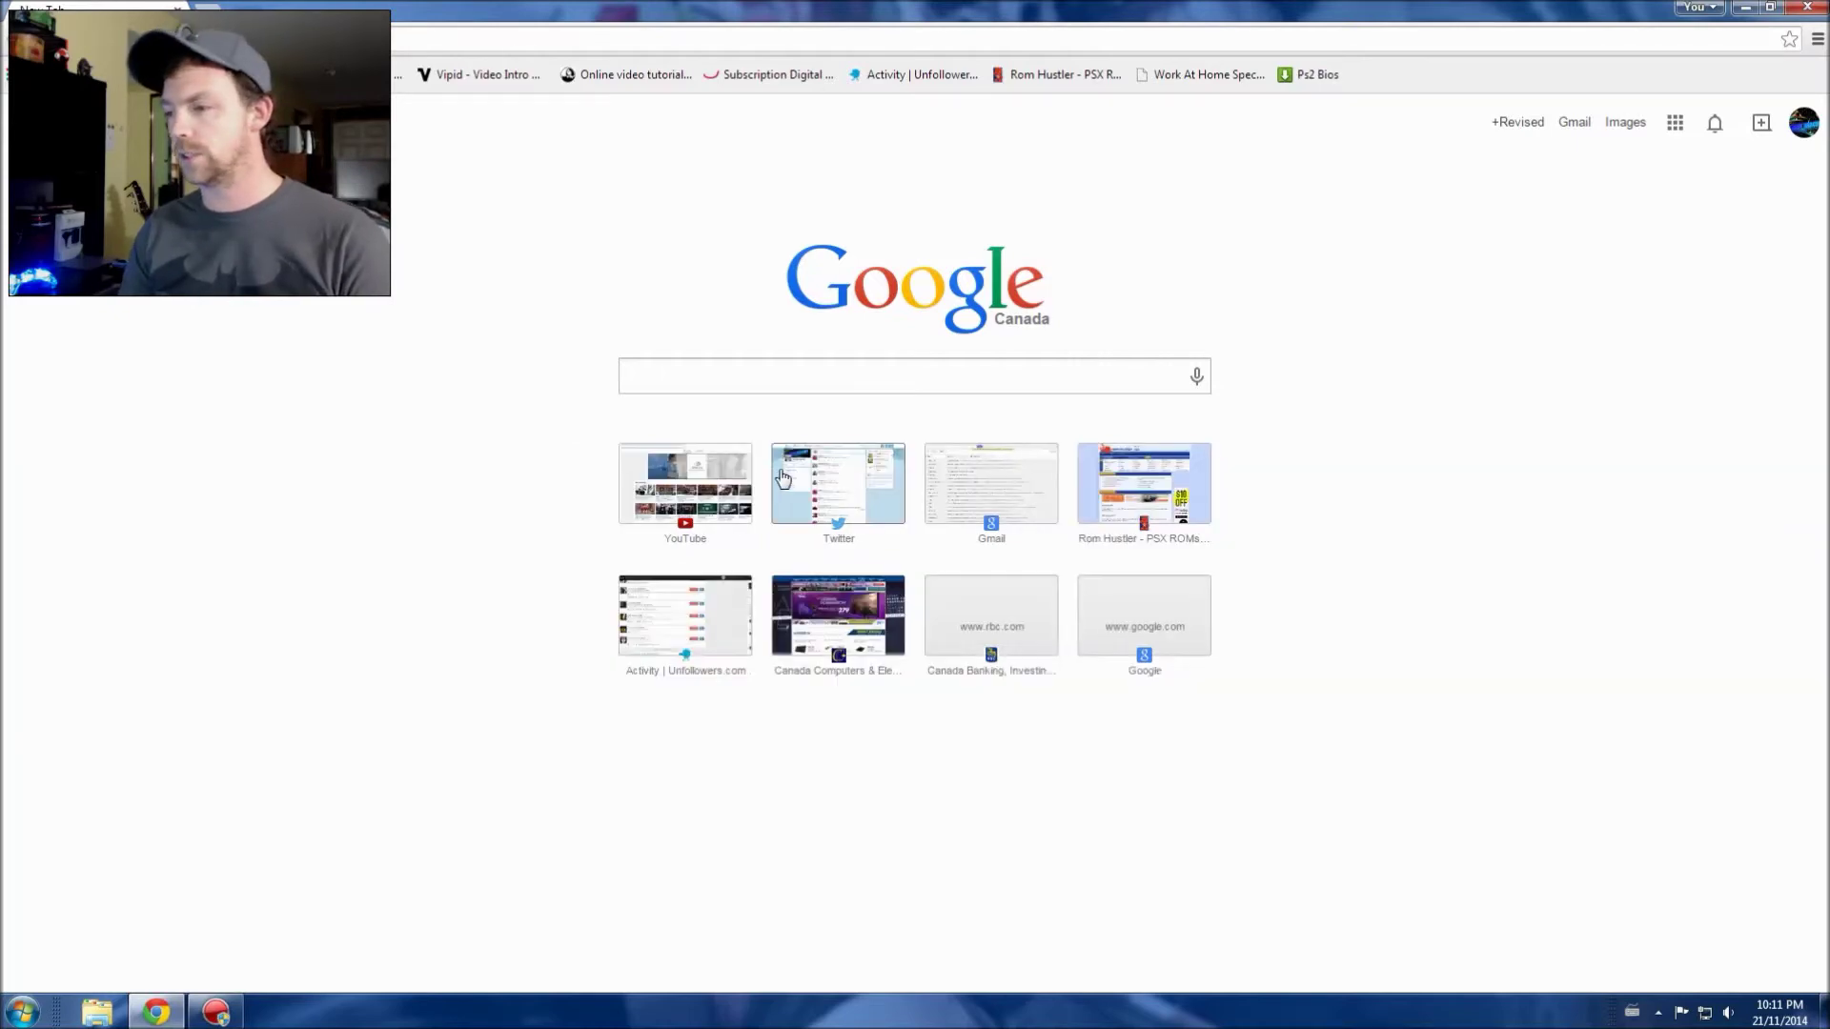
key(super+d)
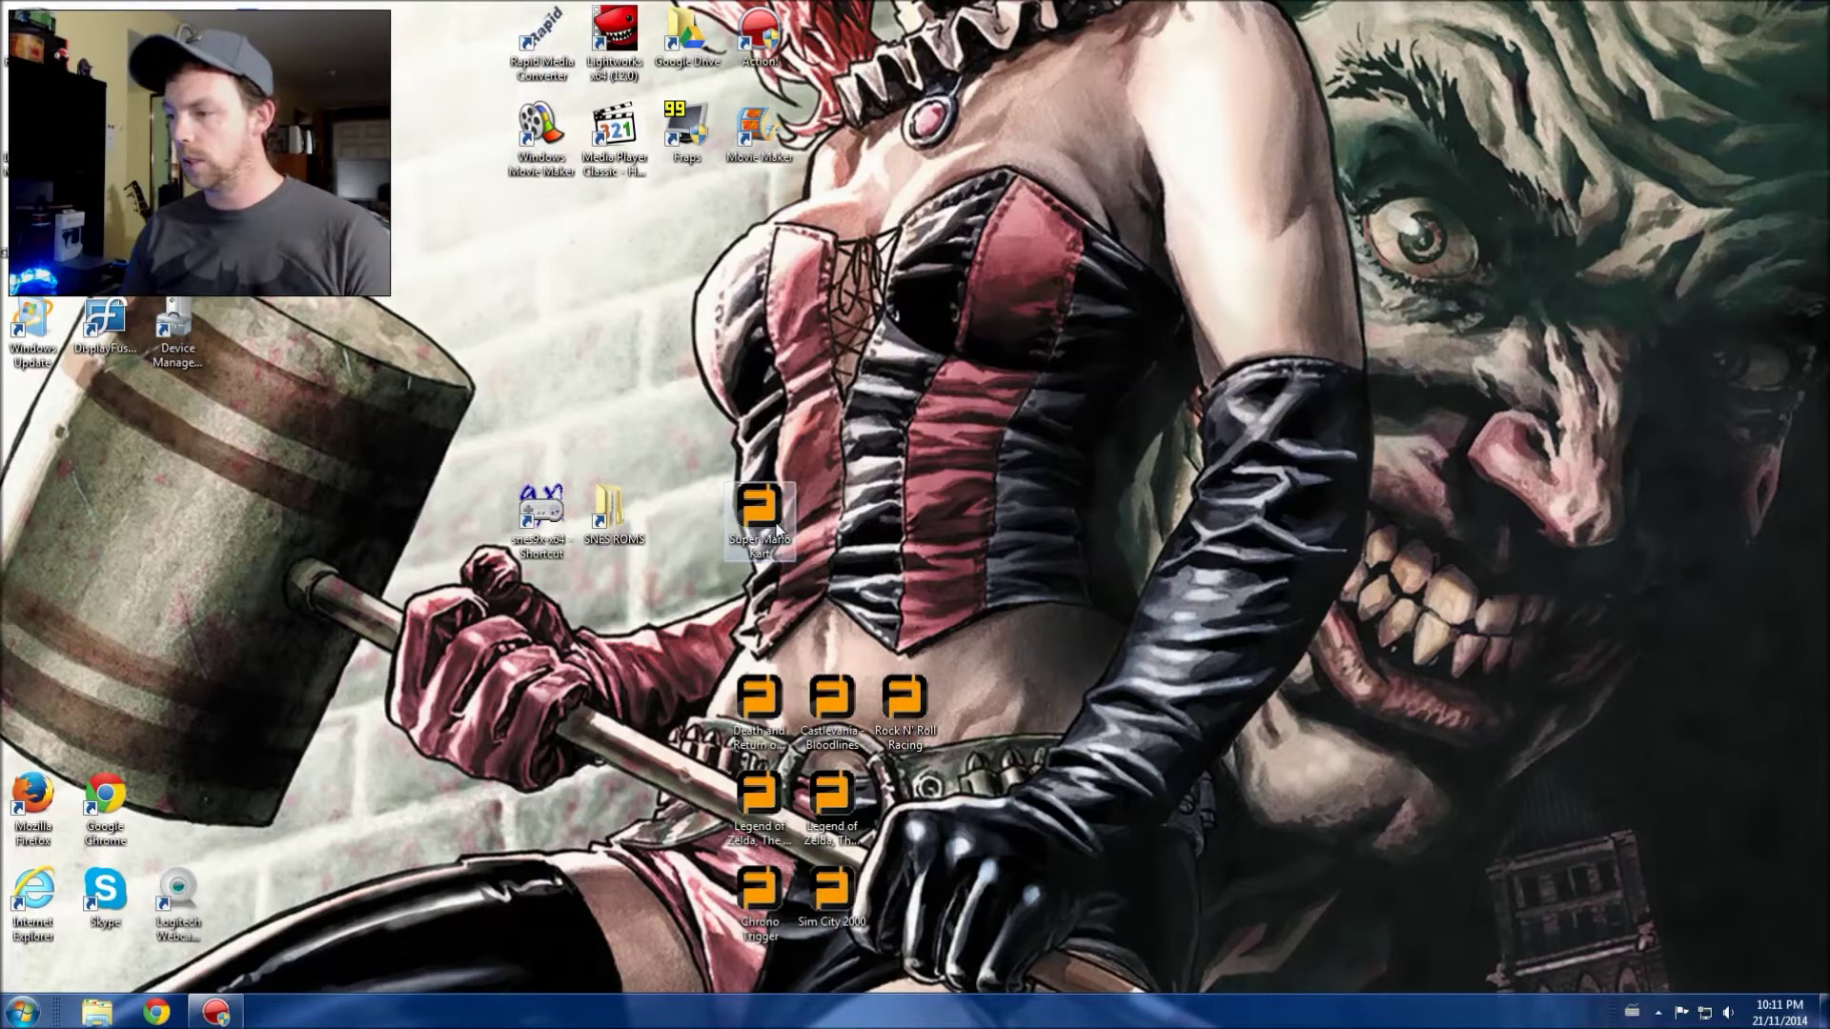
drag(776, 527, 917, 808)
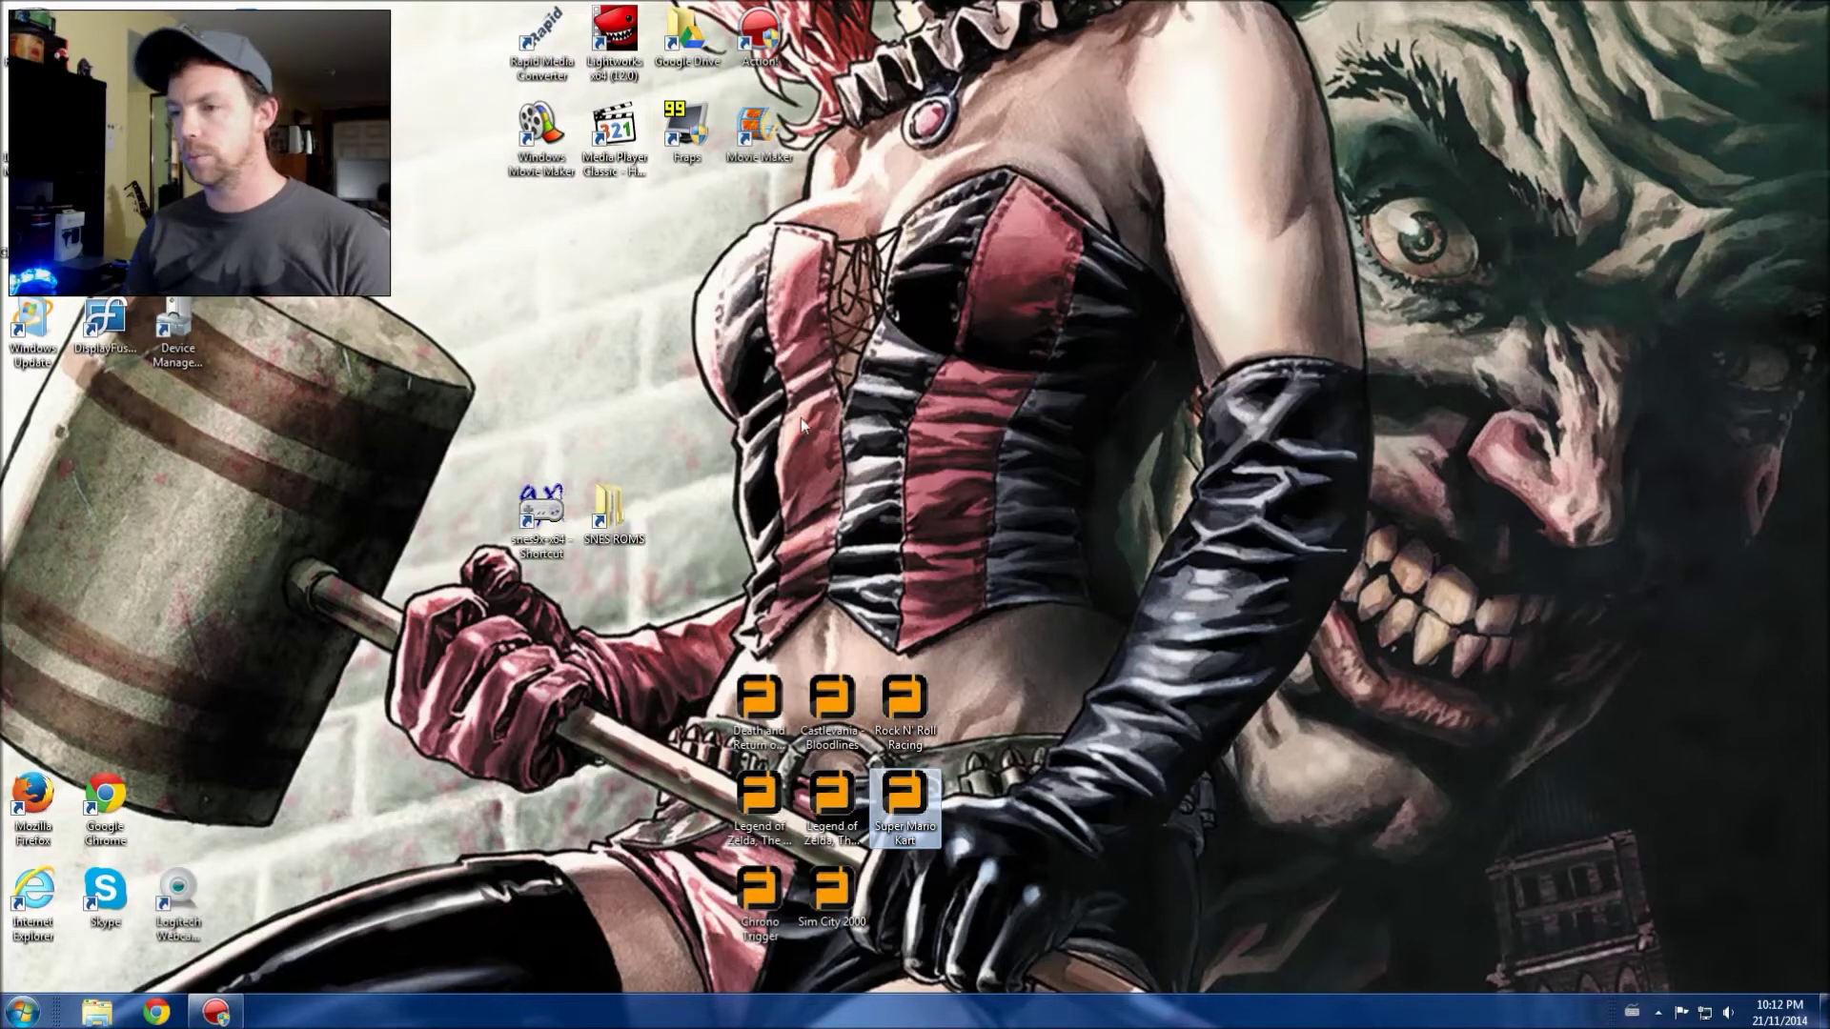
Move the snes9x-x64 shortcut into the SNES ROMS folder.
click(540, 514)
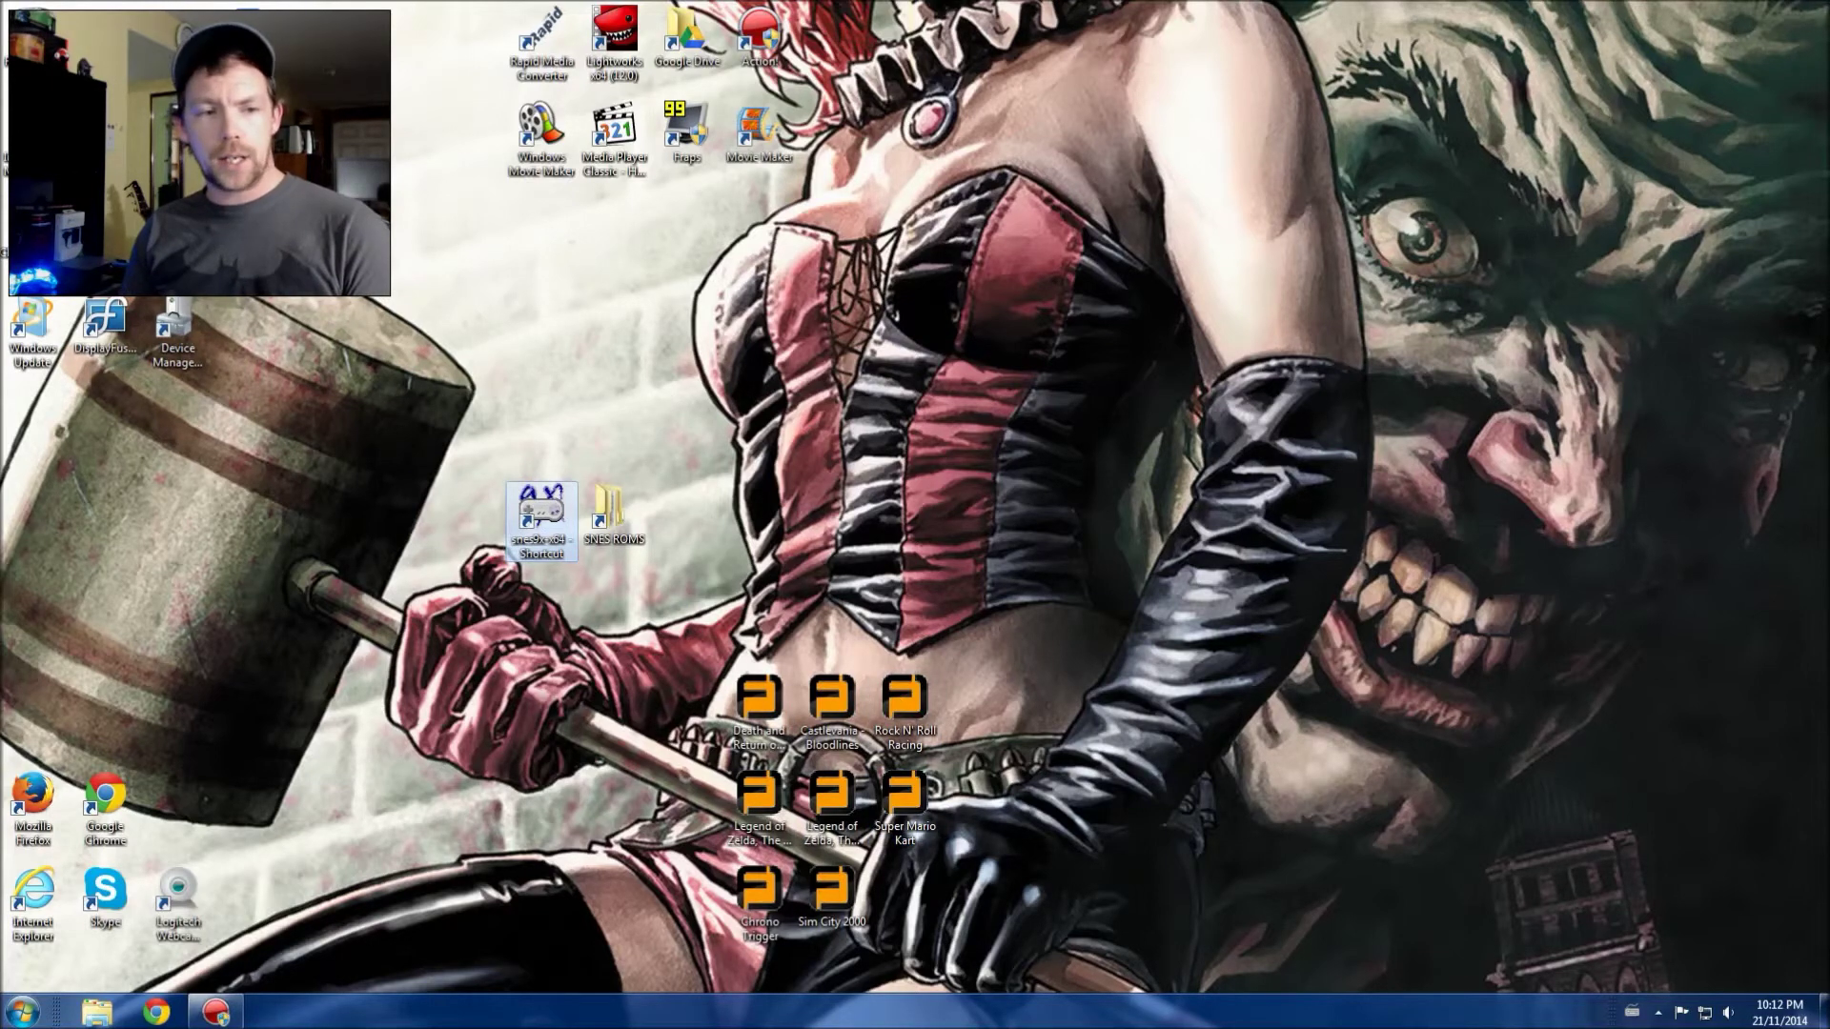
drag(541, 519, 614, 514)
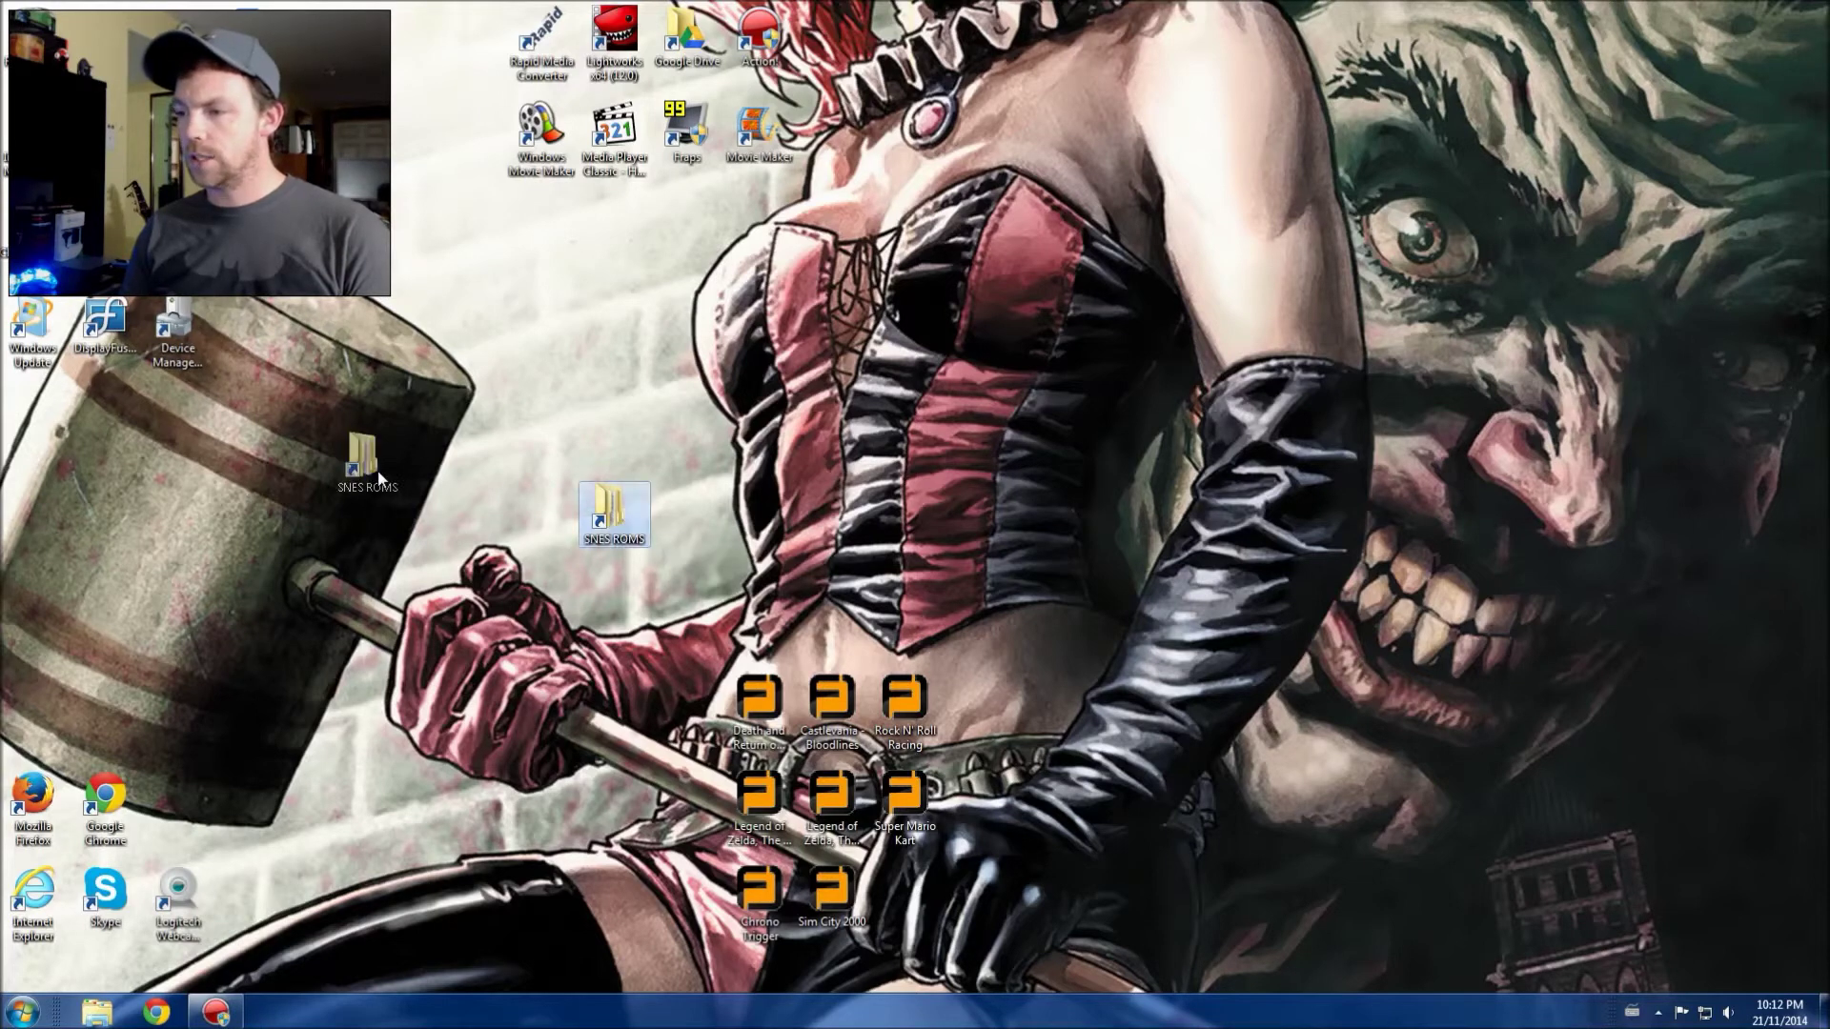